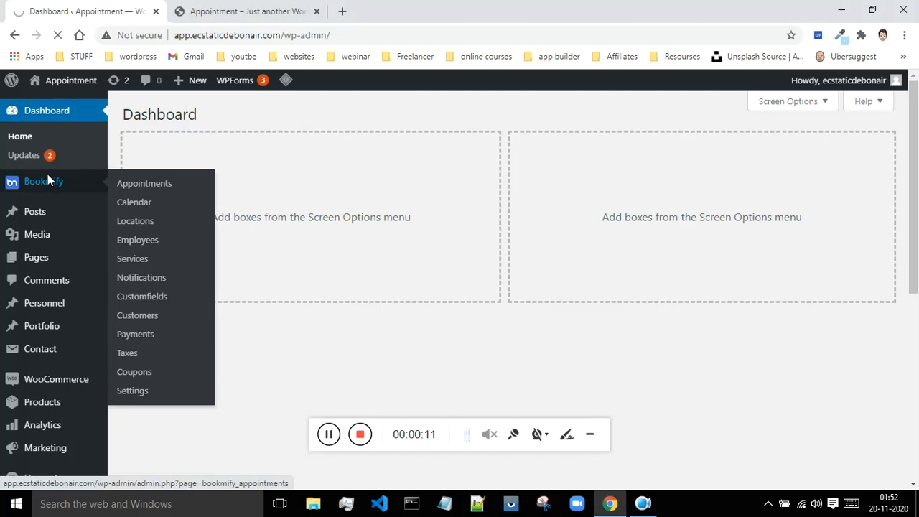
- Open Bookmify's appointments page and examine the booked appointment's customer, service, employee, price, duration and status columns
left_click(48, 179)
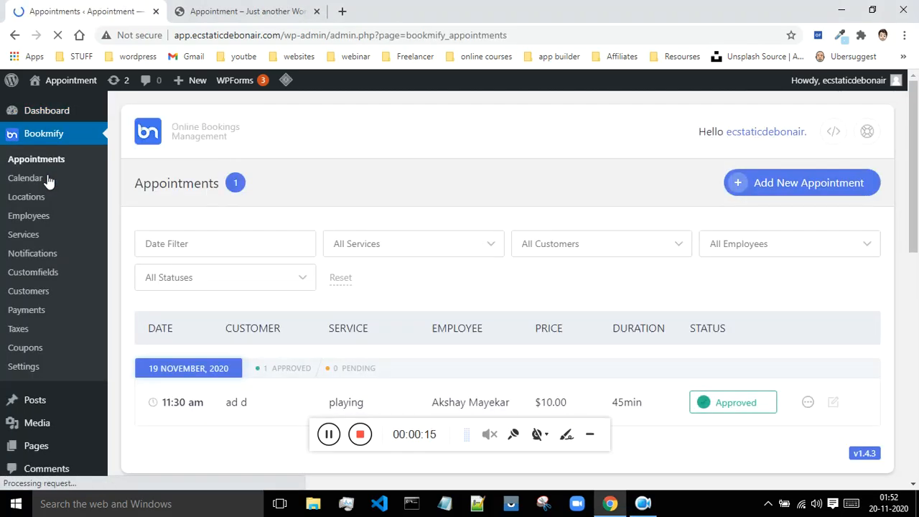
scroll(888, 230, "down", 2)
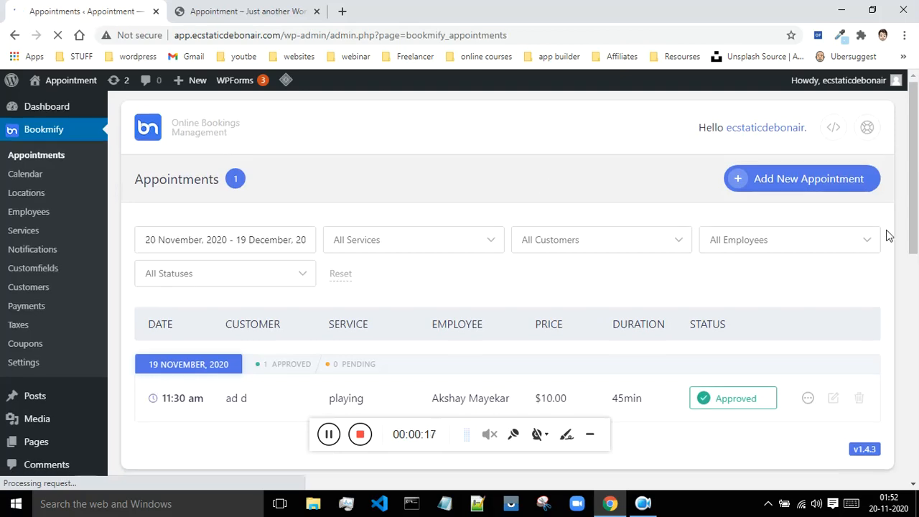
scroll(882, 232, "up", 2)
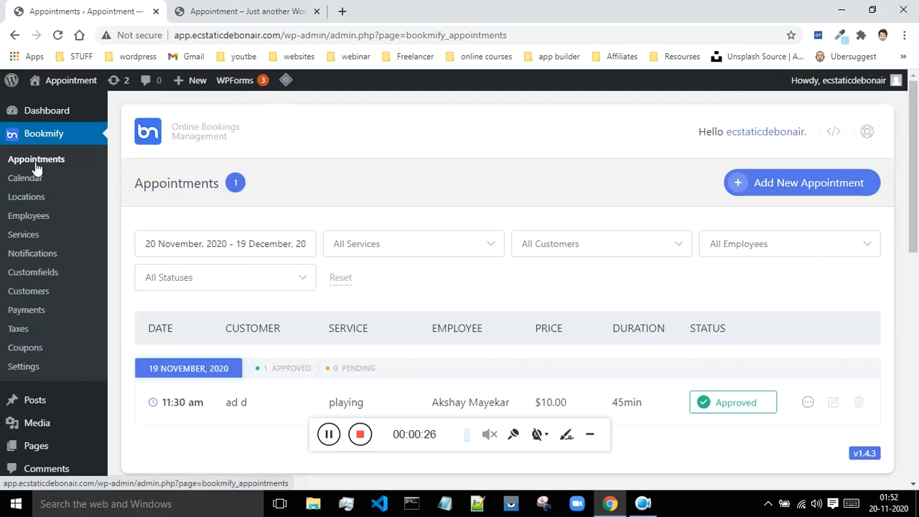
scroll(550, 221, "down", 2)
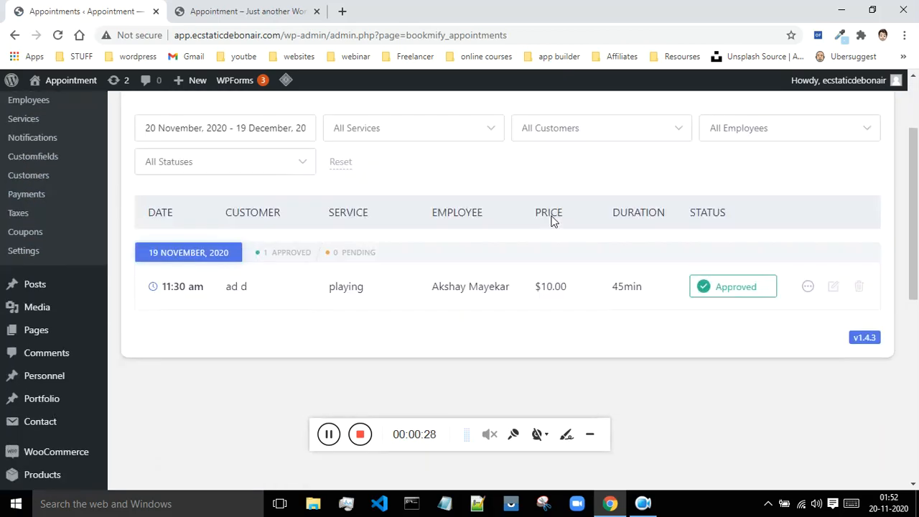
scroll(552, 221, "up", 1)
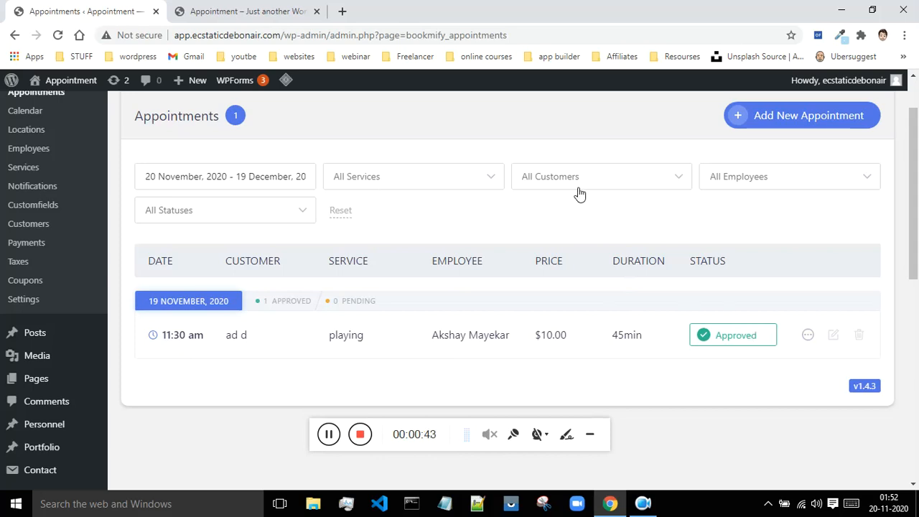
- Examine the date, service, customer, employee and status filter options for the appointments, glancing at the clinic's public site in between
left_click(237, 186)
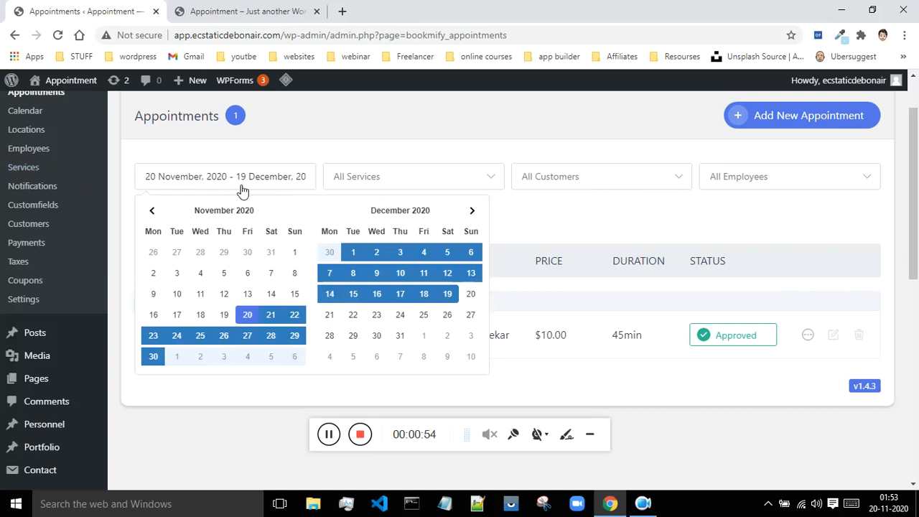
left_click(625, 238)
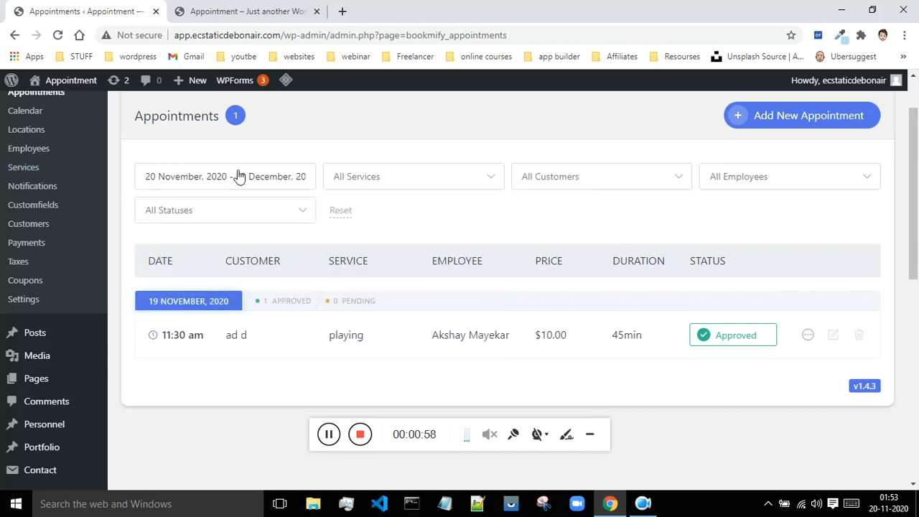
left_click(400, 186)
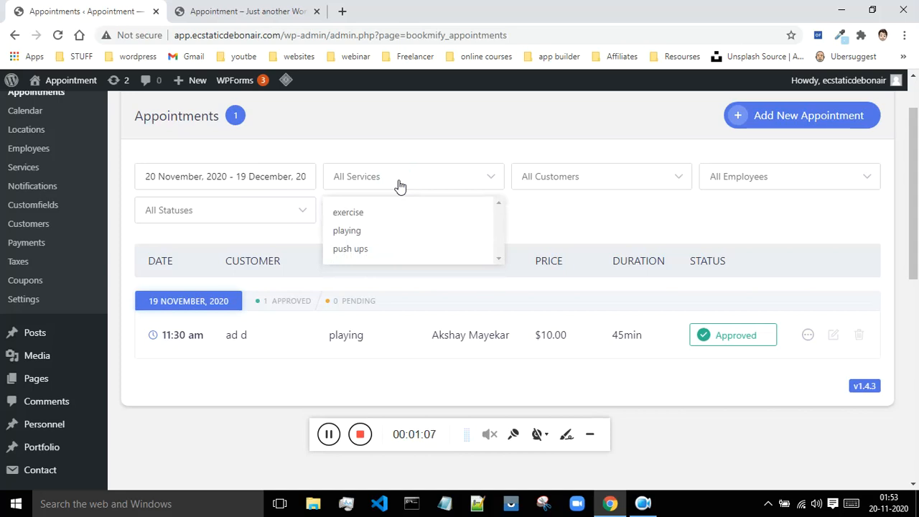
left_click(252, 9)
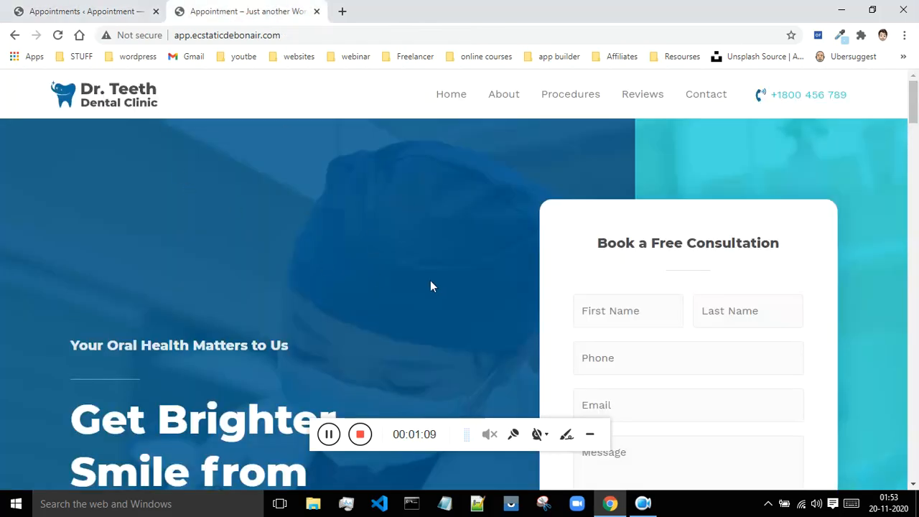
left_click(107, 10)
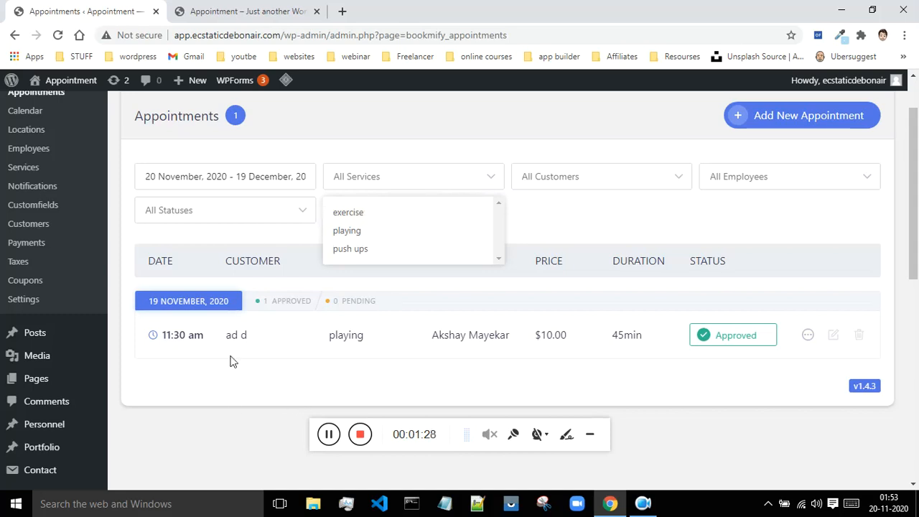
left_click(599, 184)
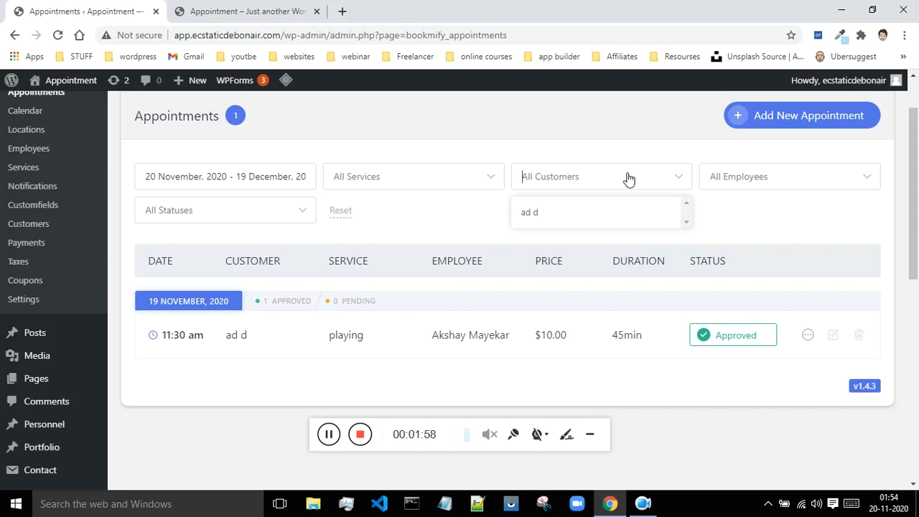
left_click(734, 169)
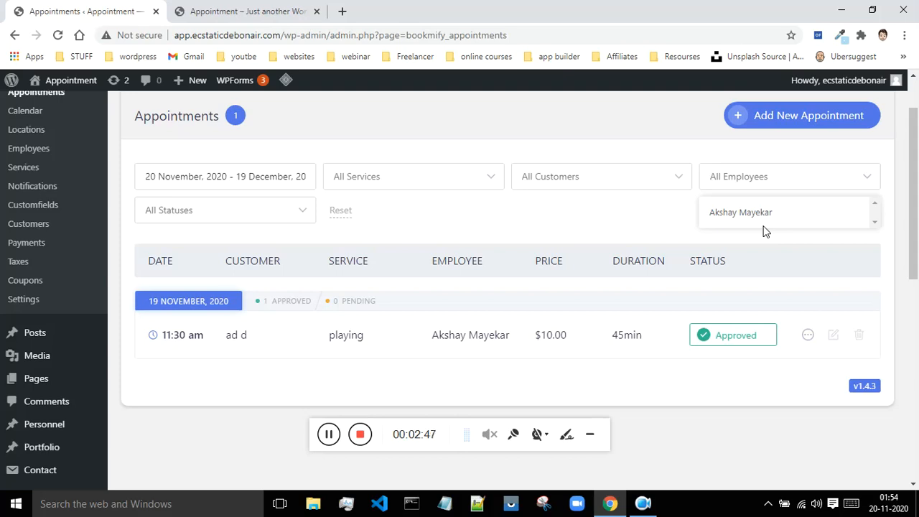
scroll(765, 230, "up", 1)
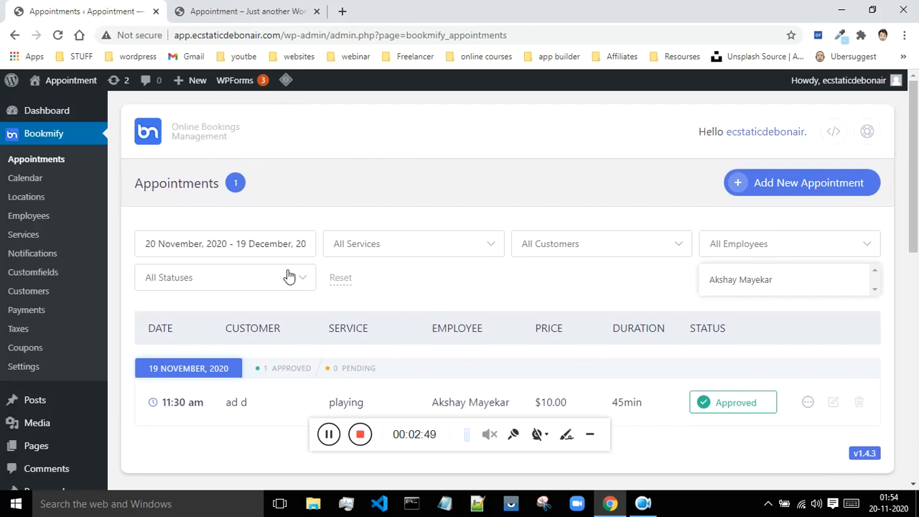
left_click(258, 280)
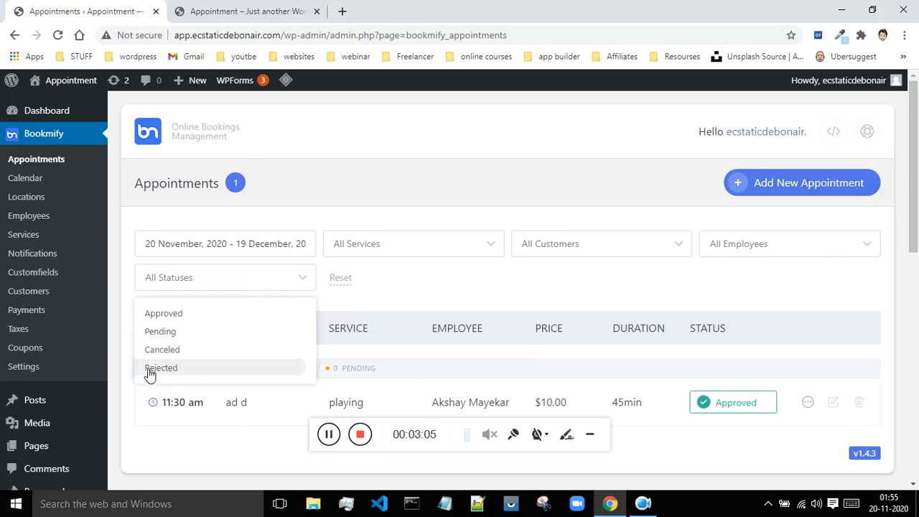
left_click(445, 284)
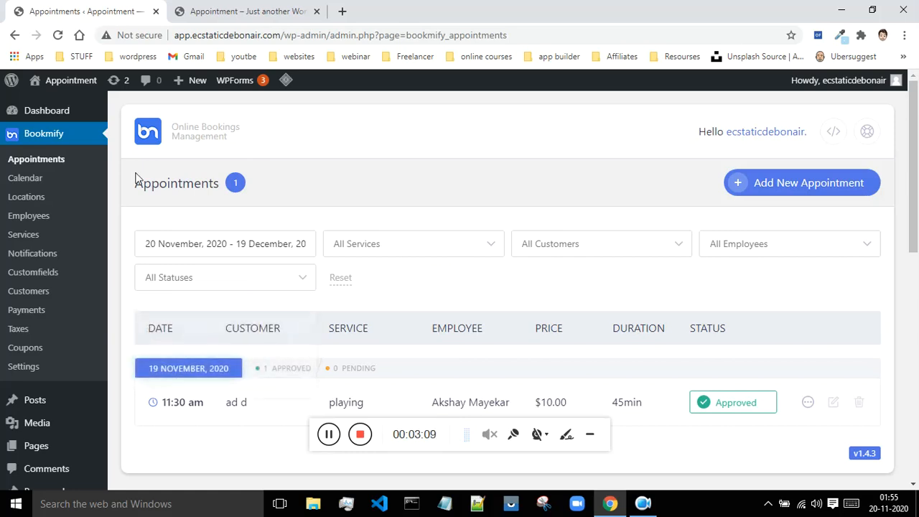
- Open the Bookmify calendar and examine the month view, including the details of the 11:30 am playing appointment on 19 November
left_click(20, 180)
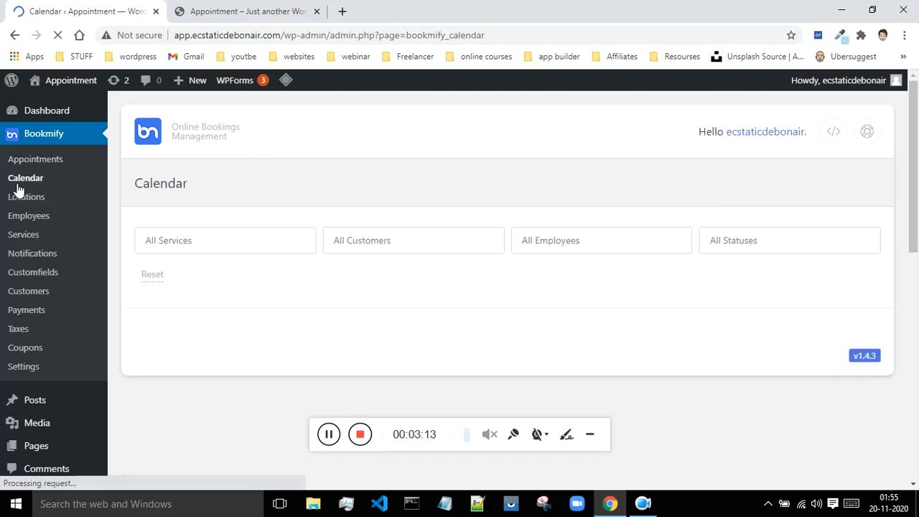
scroll(510, 241, "down", 1)
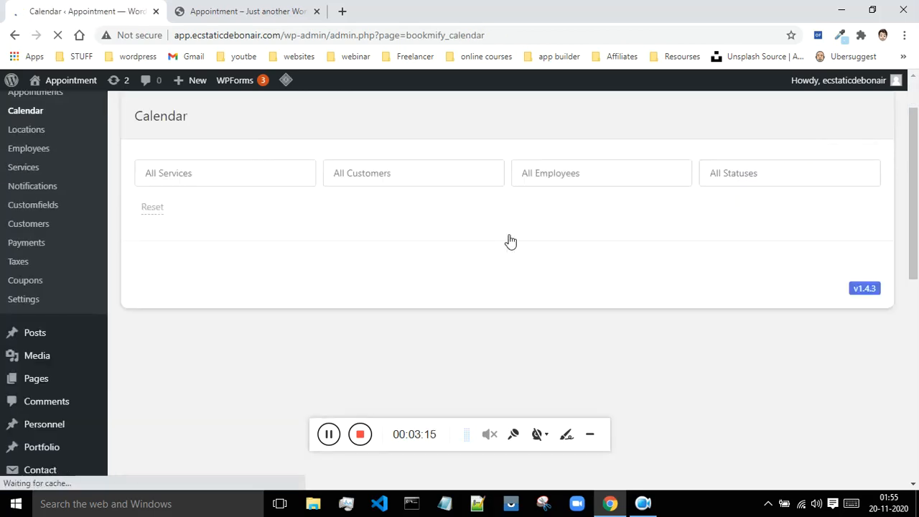
scroll(509, 242, "down", 2)
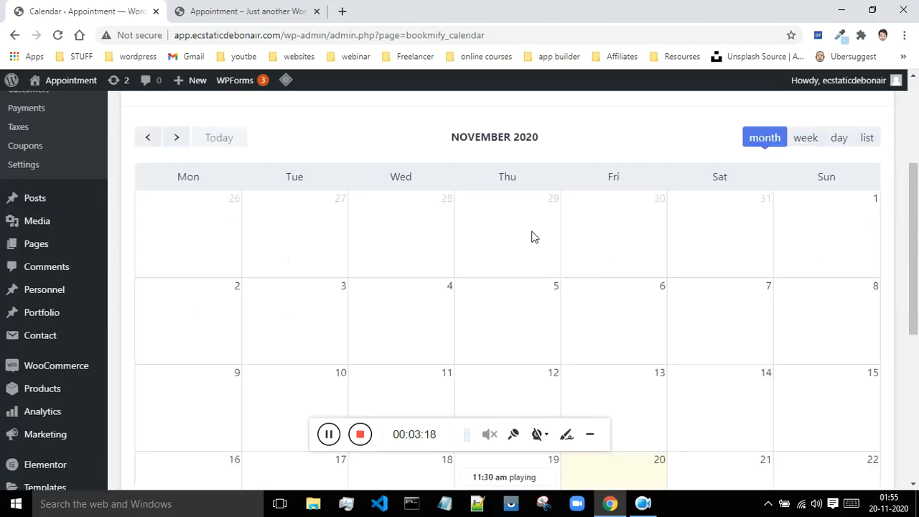
scroll(521, 240, "down", 4)
scroll(160, 201, "up", 2)
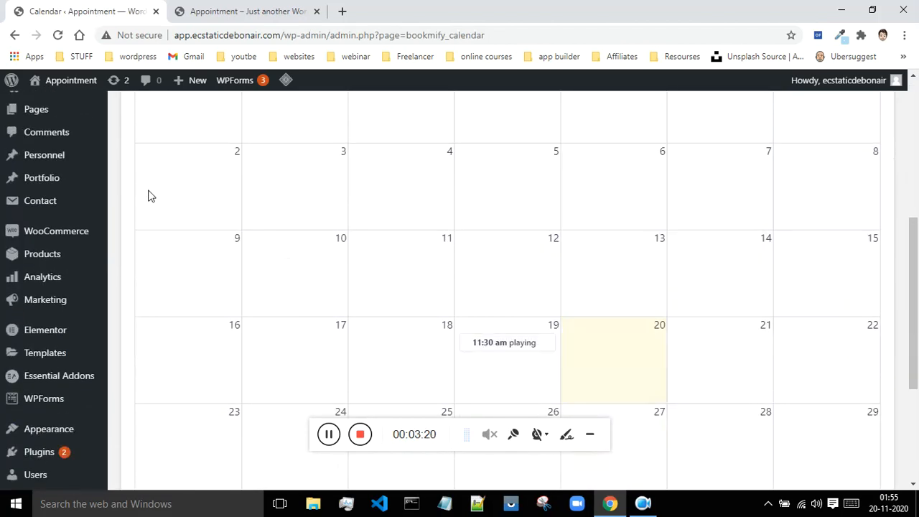
scroll(211, 218, "up", 2)
scroll(837, 247, "down", 3)
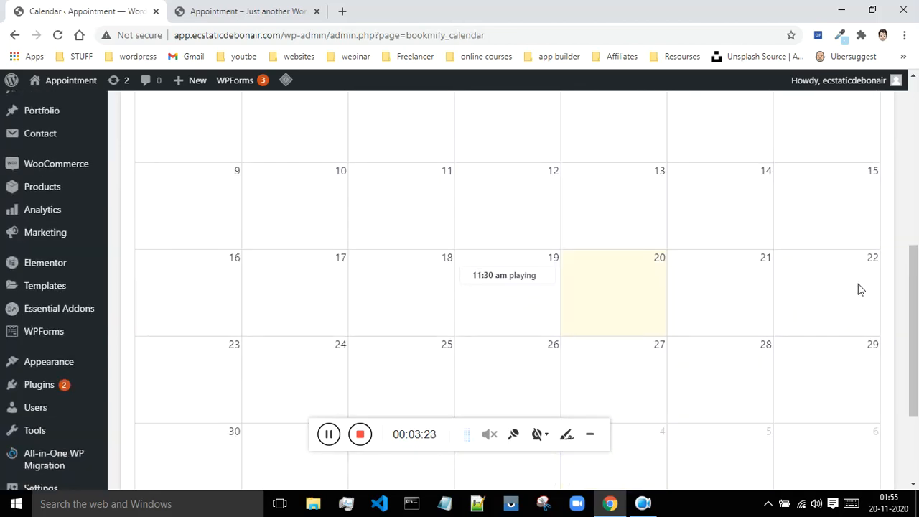
scroll(863, 293, "up", 1)
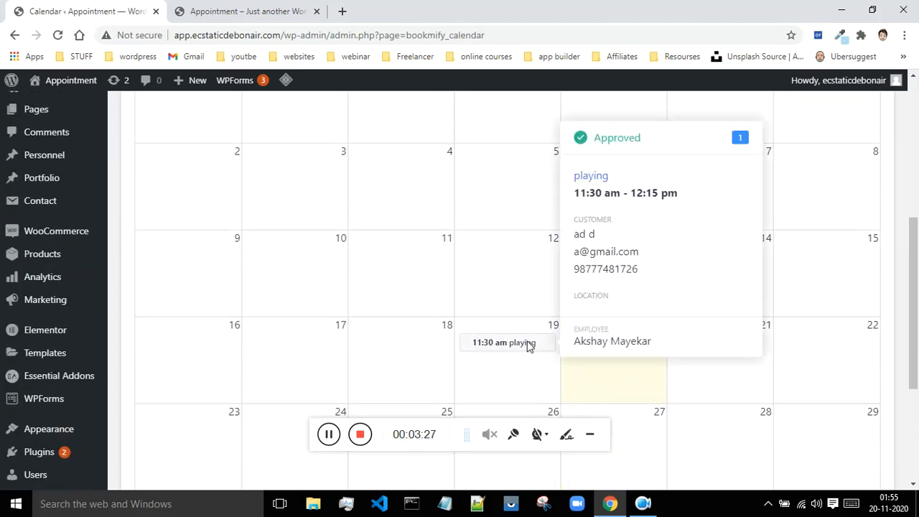
mouse_move(512, 350)
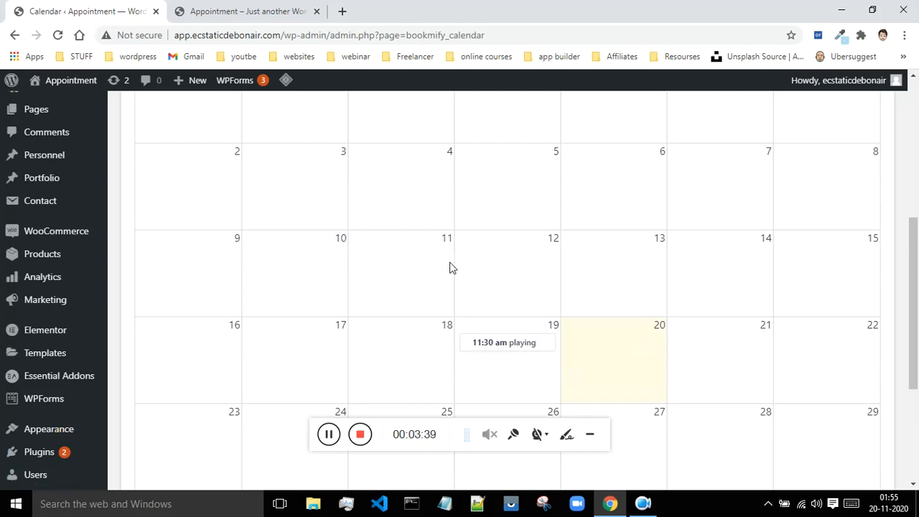
scroll(452, 266, "up", 5)
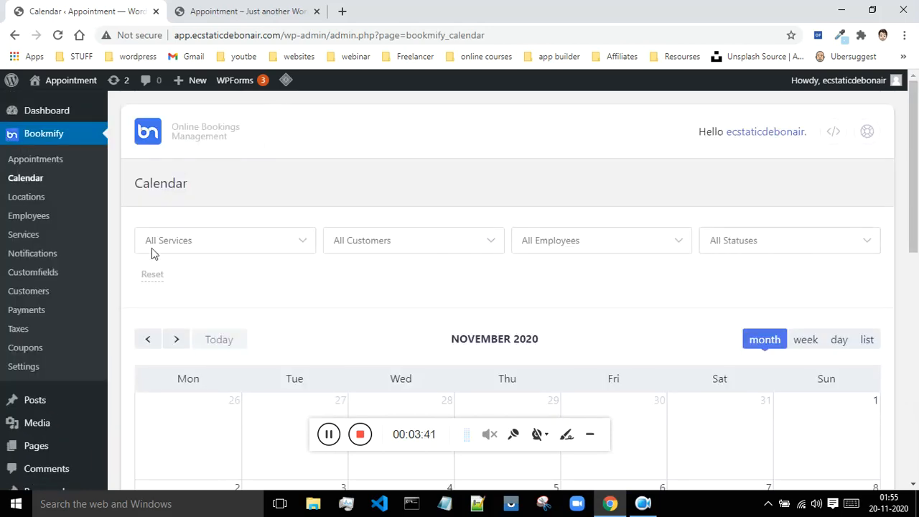
- Start a new Bookmify location with the name Goa and the location address Panjim
left_click(26, 199)
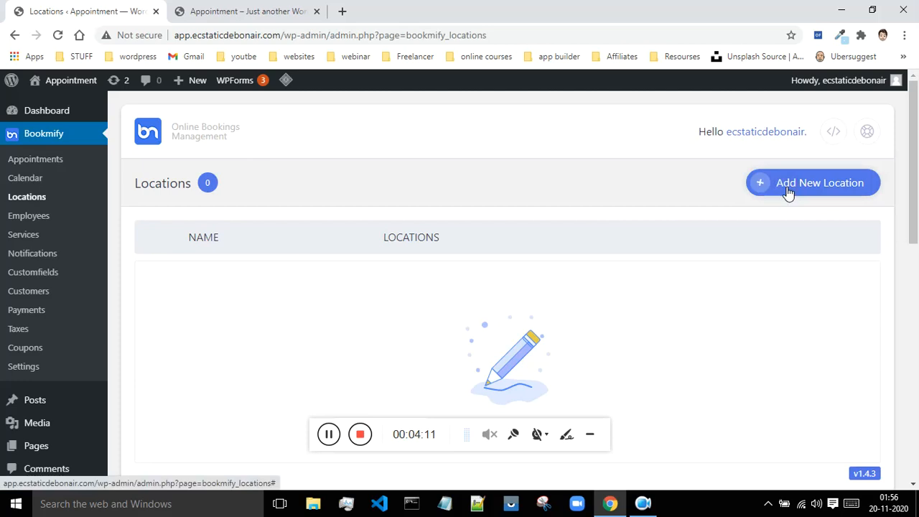
left_click(762, 184)
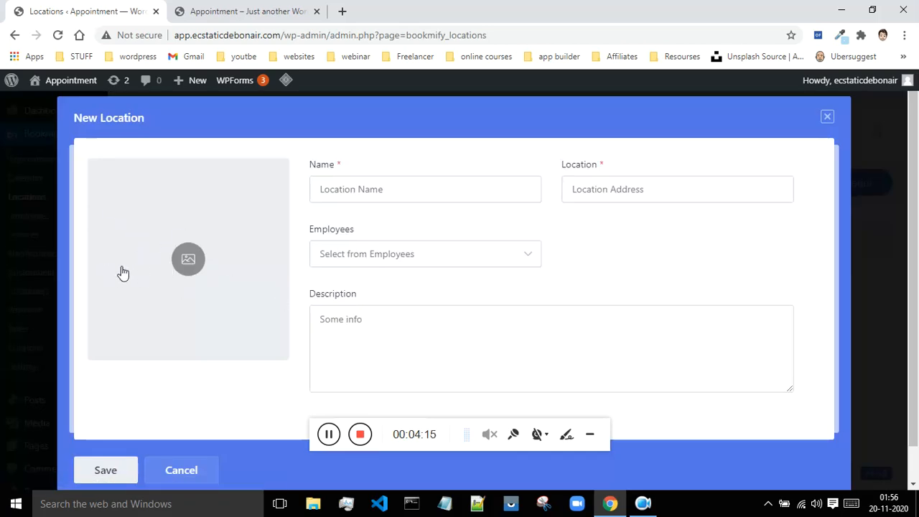
left_click(337, 192)
type("Goa")
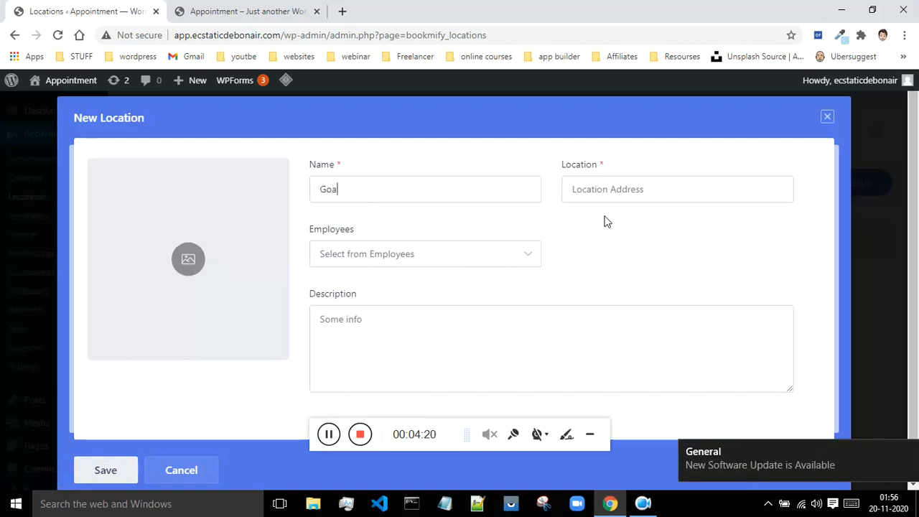
left_click(630, 192)
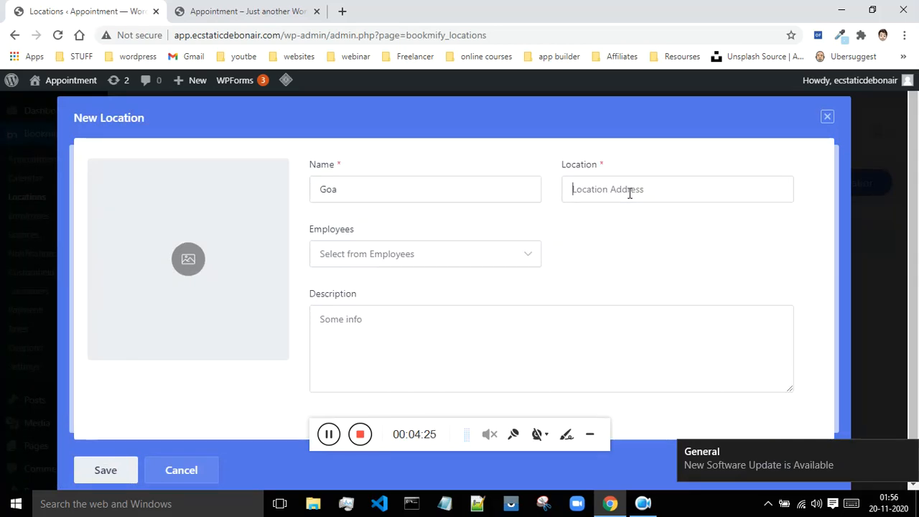
type("panjim")
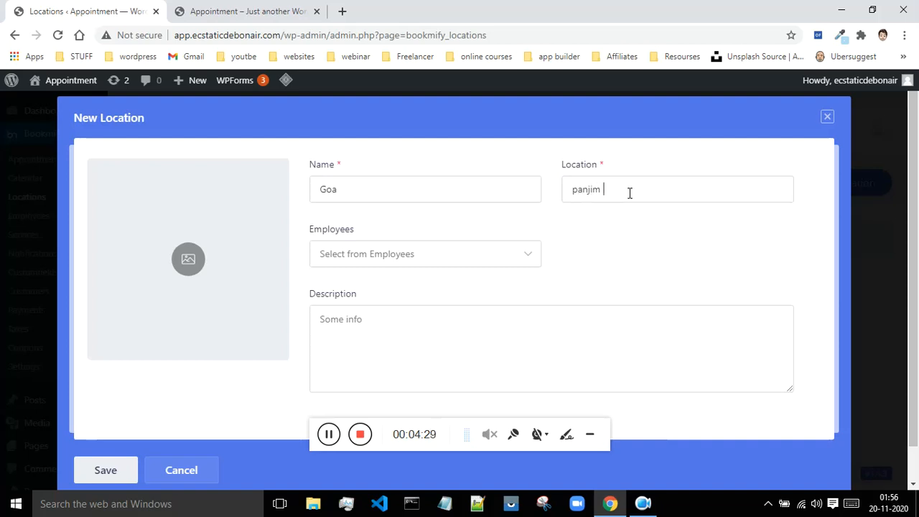
key("BackSpace")
key("BackSpace")
key("BackSpace")
key("BackSpace")
key("BackSpace")
key("BackSpace")
type("Panimjim")
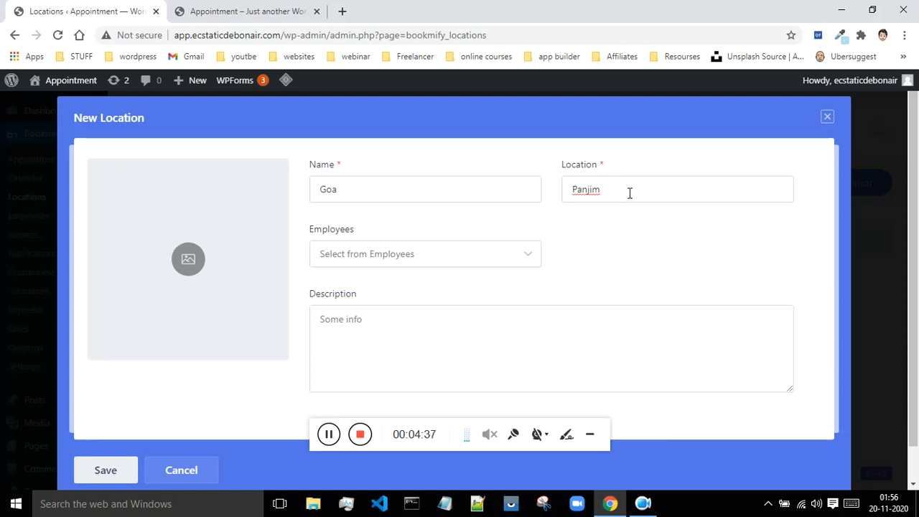
- Assign all available employees to the Goa location
left_click(394, 263)
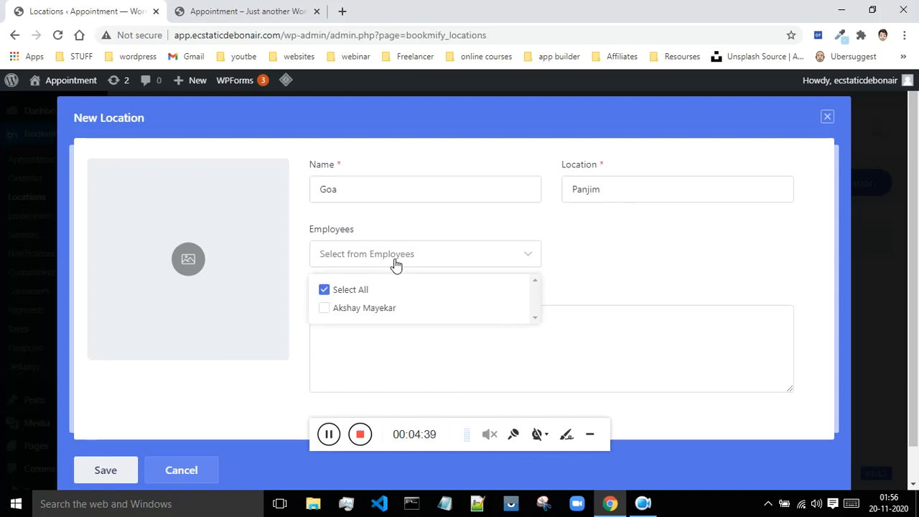
left_click(355, 308)
left_click(342, 292)
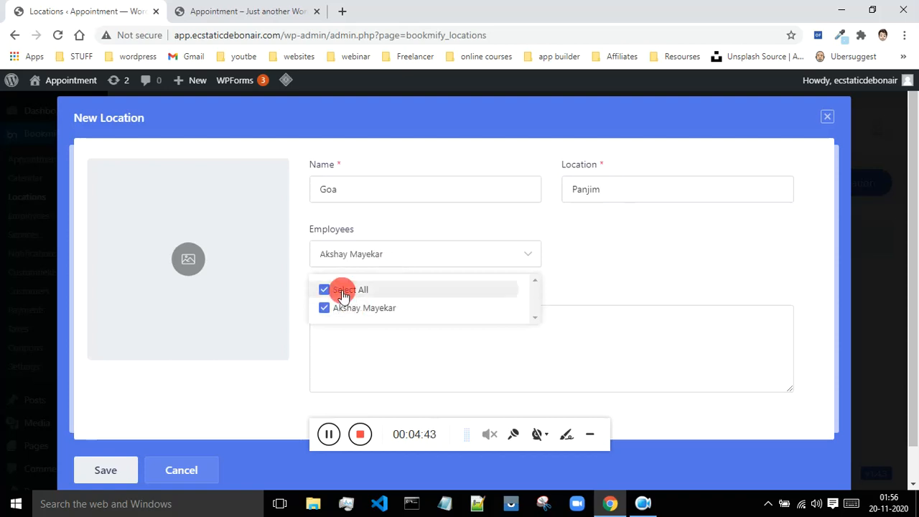
left_click(343, 294)
left_click(677, 242)
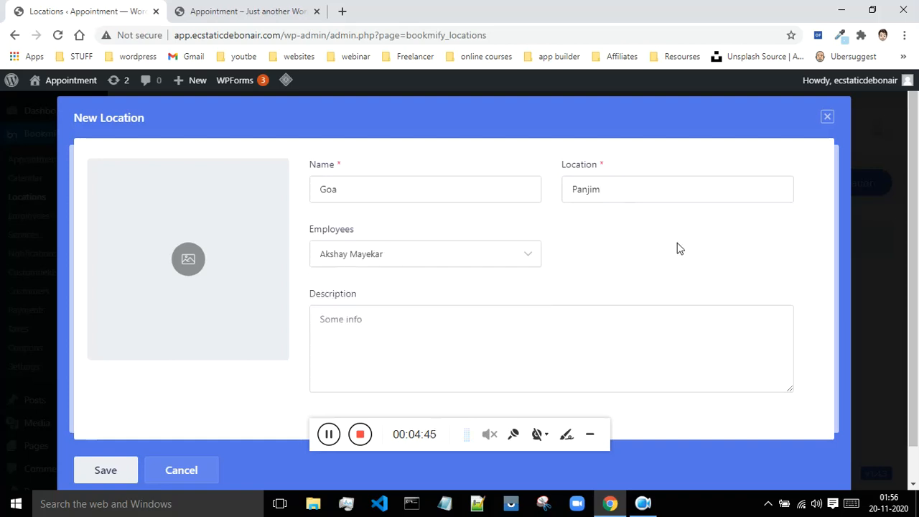
- Enter "u can visit this location" as the Goa location's description and save the location
left_click(377, 320)
type("u can visit this loc")
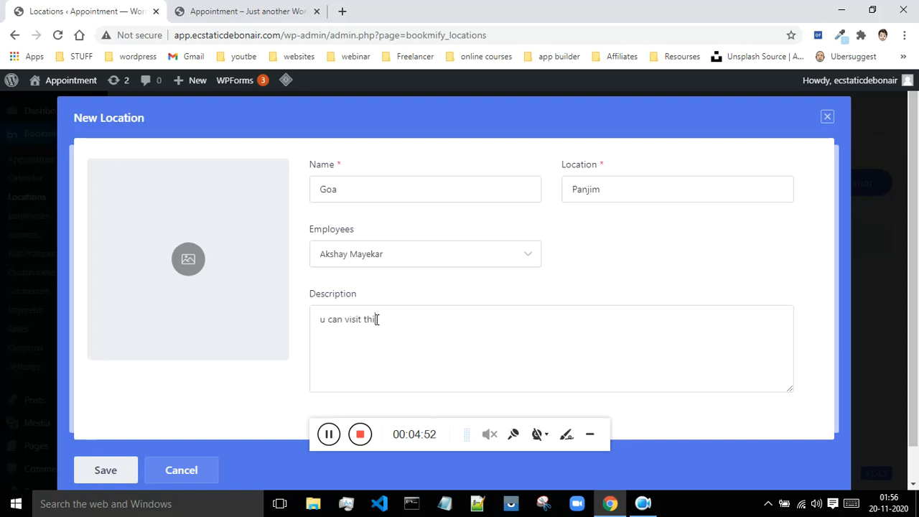
type("ation")
scroll(478, 271, "down", 1)
left_click(106, 435)
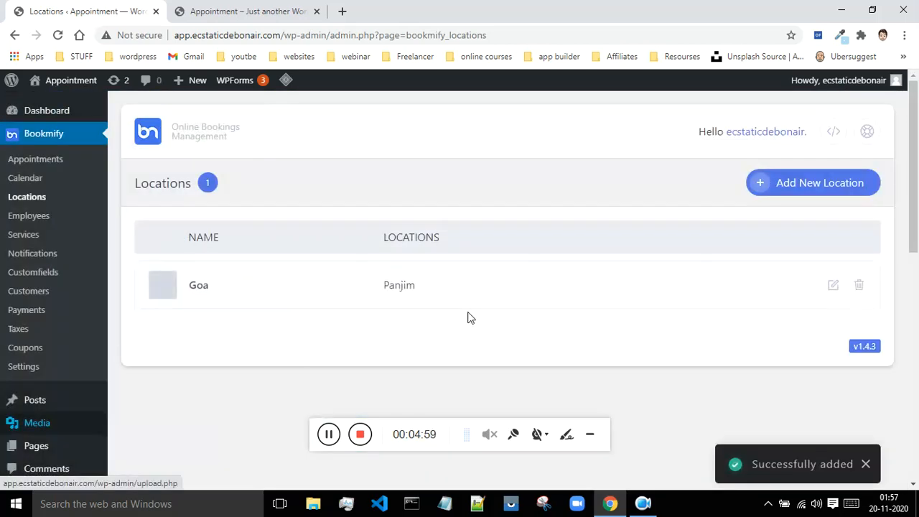
- Start another new location with the name Panjab and the location address Panjab
left_click(773, 188)
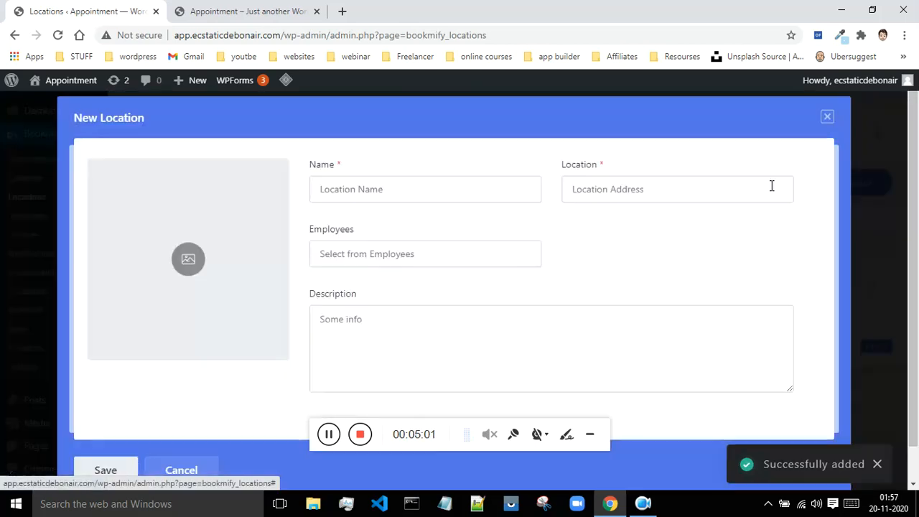
left_click(332, 189)
type("P")
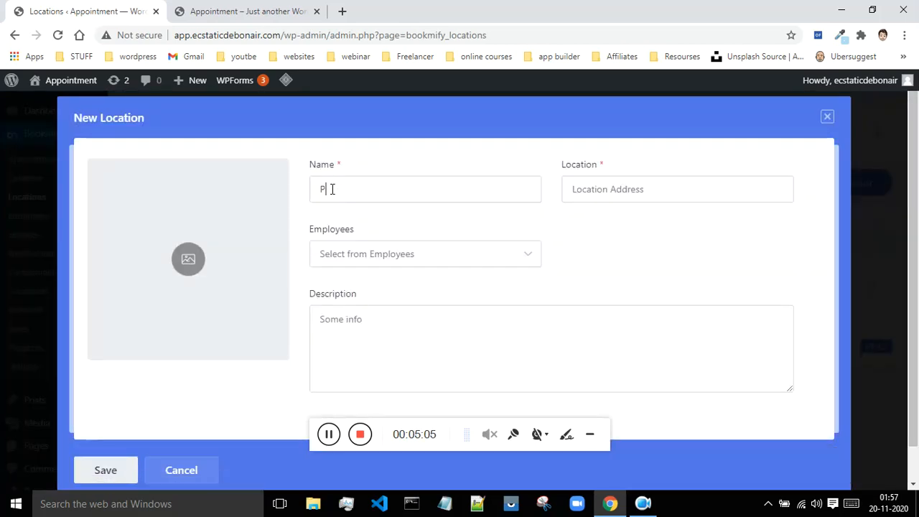
type("anjab")
left_click(619, 197)
type("Panjiab")
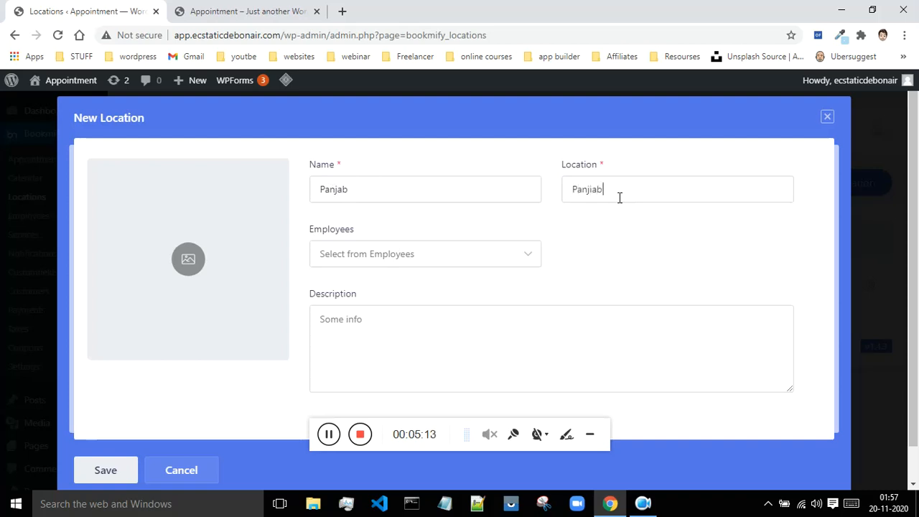
key("BackSpace")
key("BackSpace")
key("BackSpace")
type("a")
- Assign all available employees to the Panjab location and save it
left_click(435, 255)
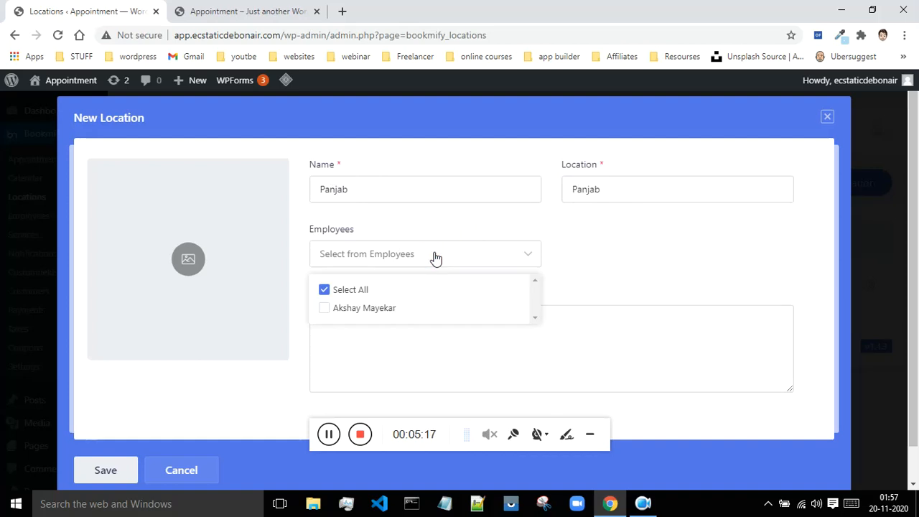
left_click(382, 292)
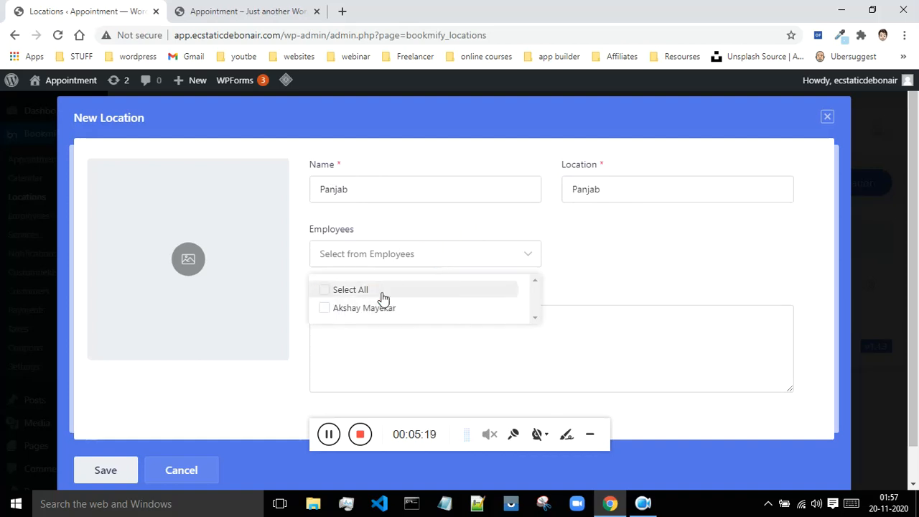
left_click(429, 294)
left_click(663, 261)
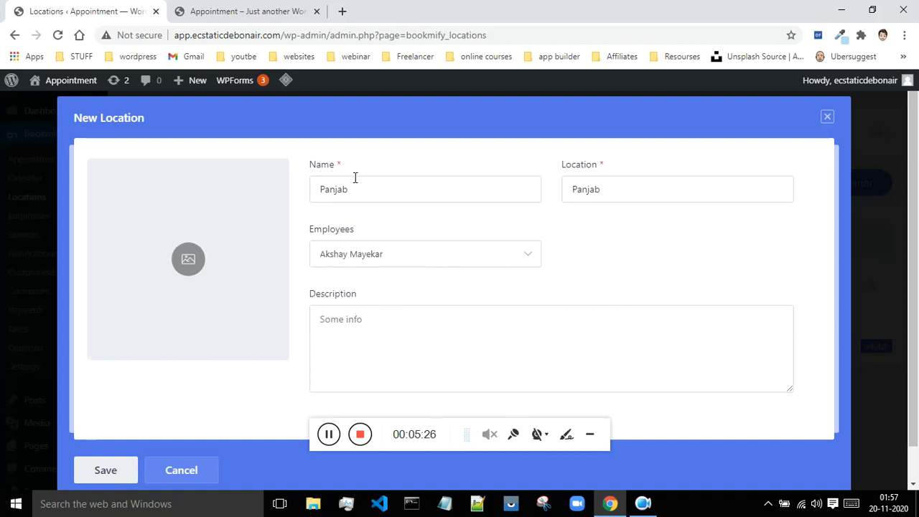
left_click(102, 477)
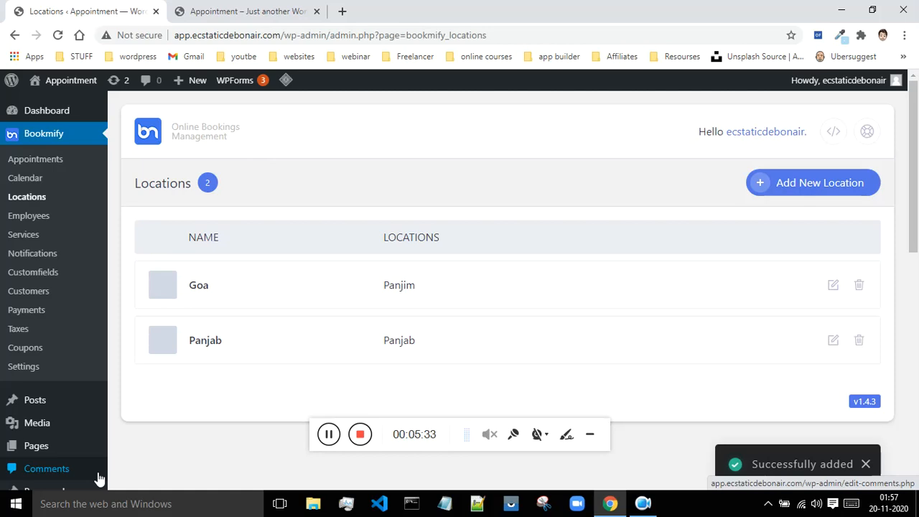
- Open the Bookmify employees list and start a new employee
left_click(41, 224)
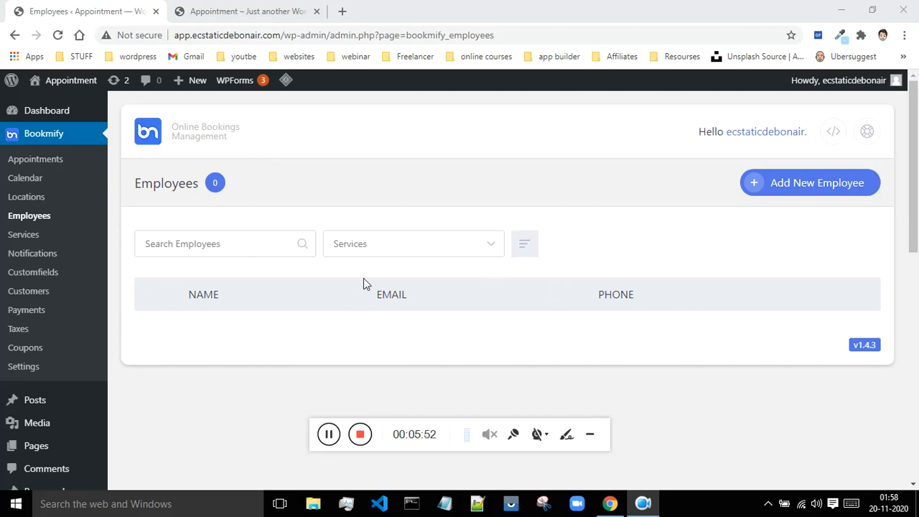
left_click(763, 185)
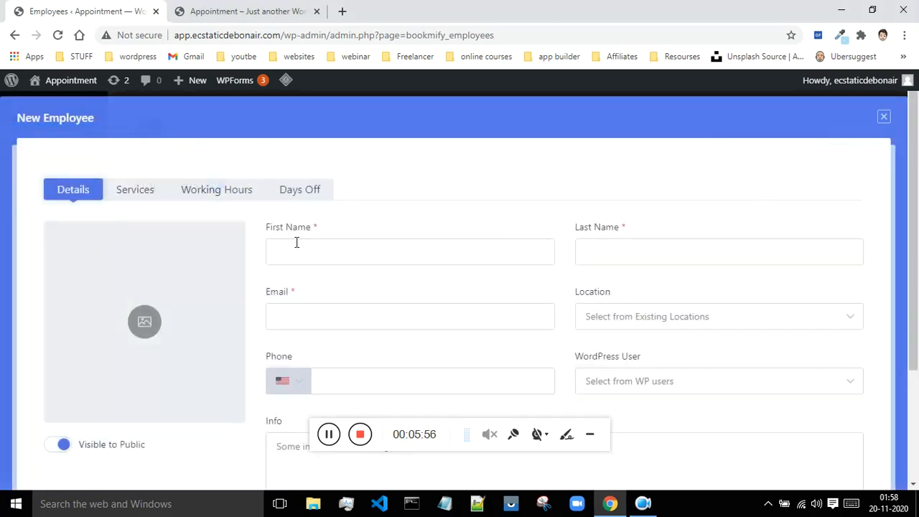
- Look over the dental clinic's public home page and return to the new employee form
left_click(223, 10)
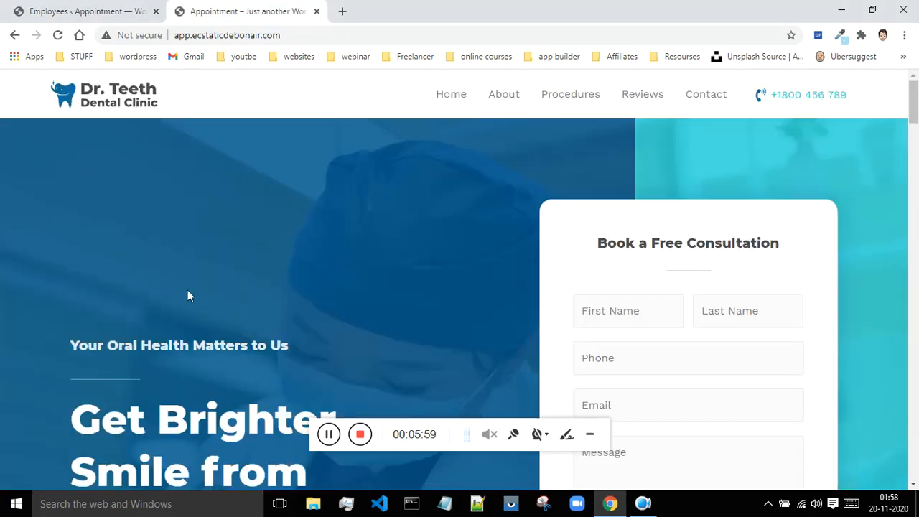
scroll(453, 189, "down", 2)
scroll(227, 241, "up", 3)
scroll(690, 290, "down", 5)
left_click(110, 9)
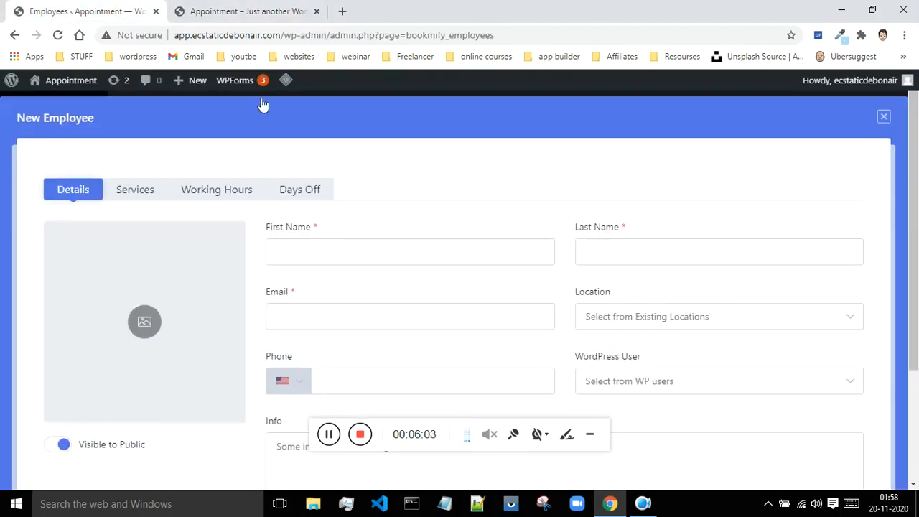
- Enter the new employee's first name, last name and email in the details
left_click(329, 252)
type("afitya")
key("BackSpace")
key("BackSpace")
key("BackSpace")
key("BackSpace")
key("BackSpace")
type("aditya")
left_click(600, 252)
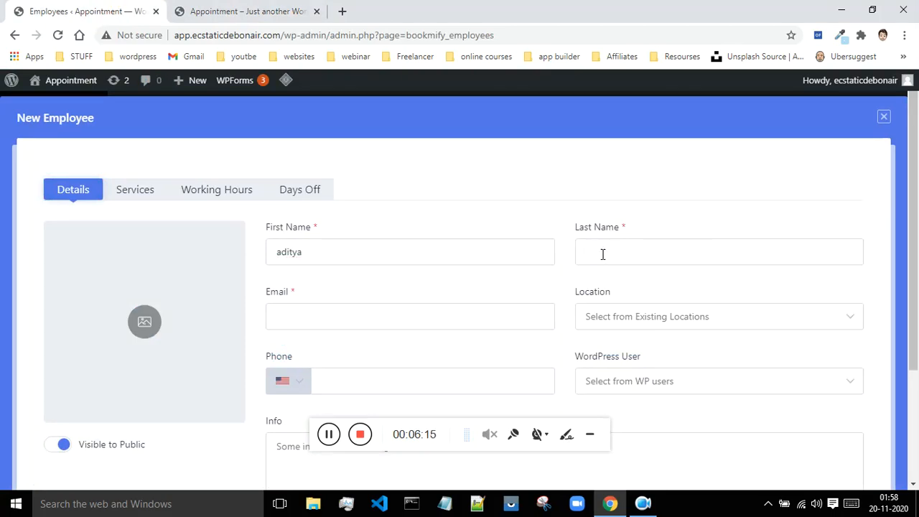
key("Caps_Lock")
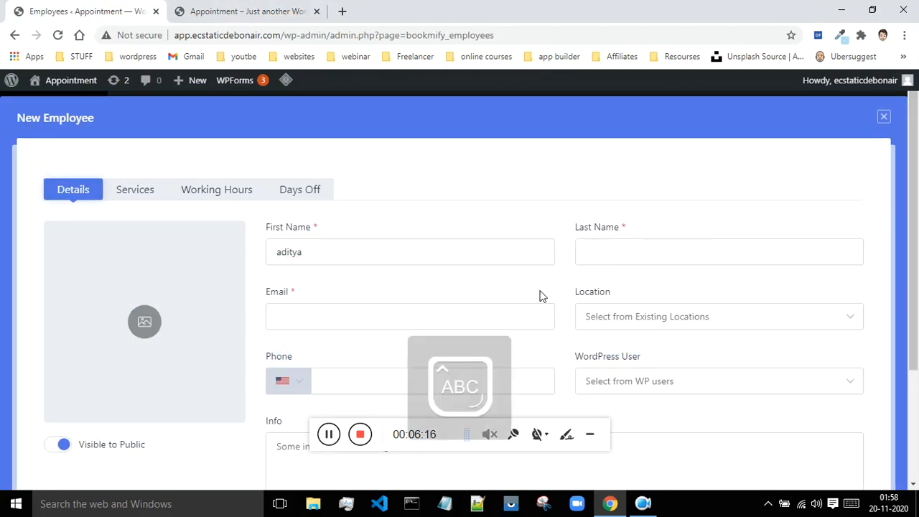
left_click(328, 434)
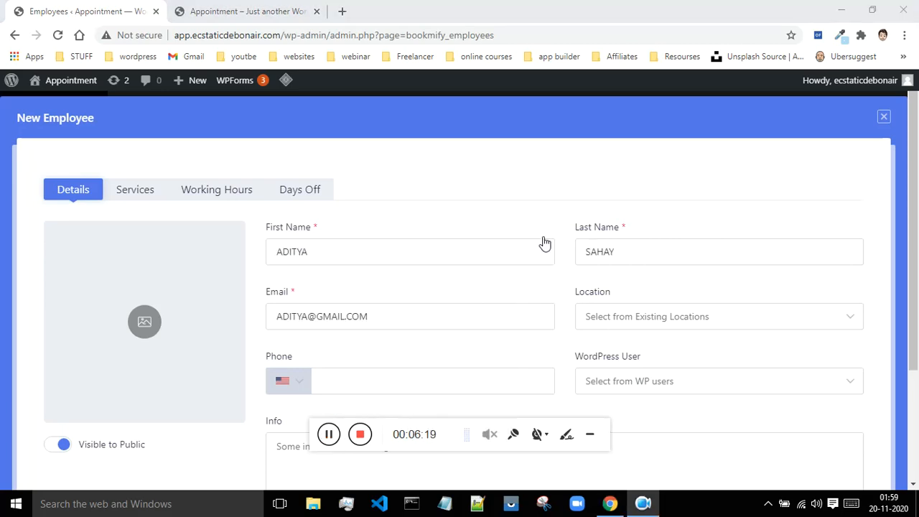
- Set the new employee's location to Panjab
scroll(544, 242, "down", 1)
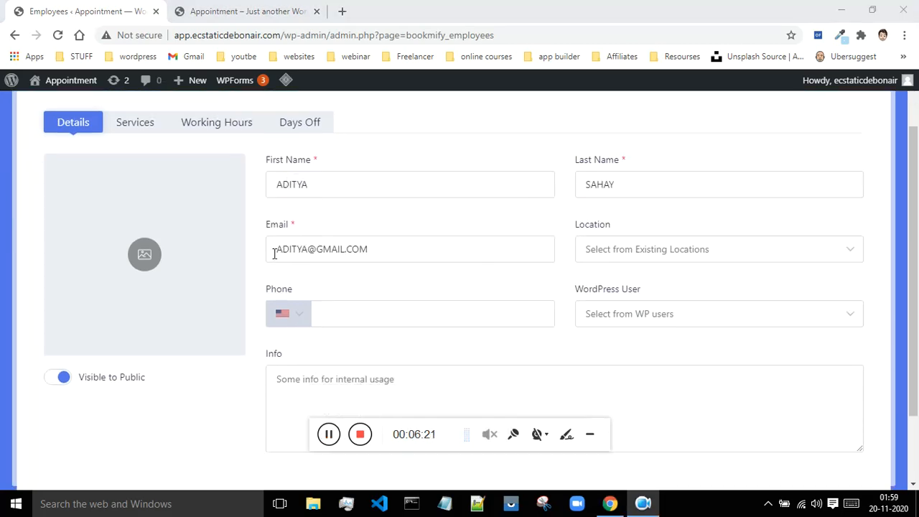
left_click(602, 253)
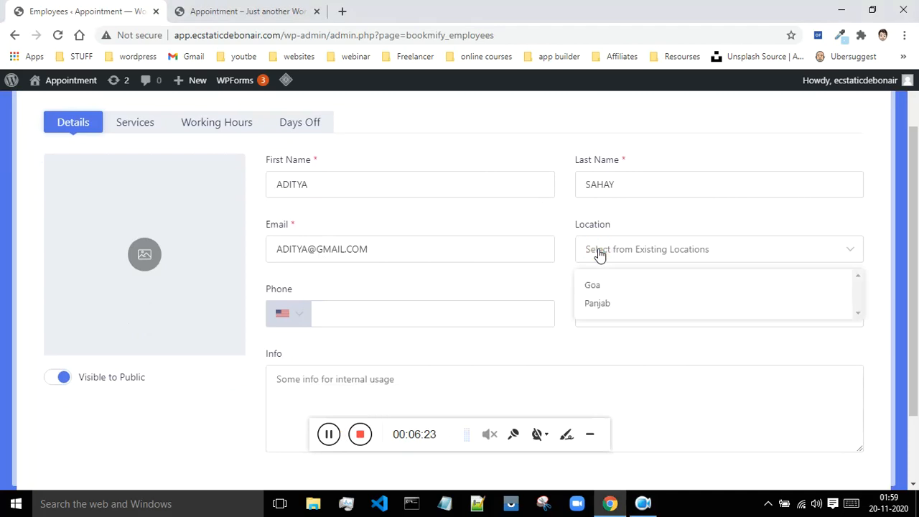
left_click(602, 305)
scroll(556, 263, "down", 1)
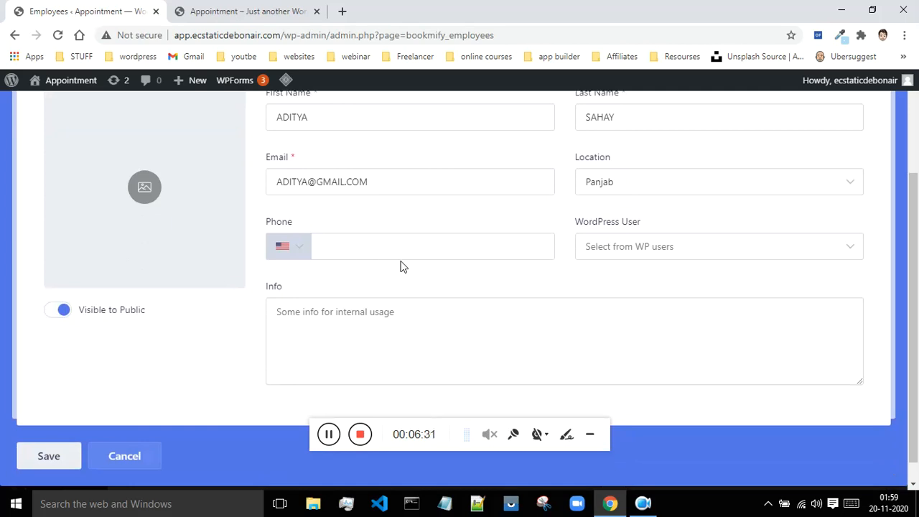
- Examine the new employee's remaining details, including the WordPress User choices and the Info field
scroll(435, 261, "up", 2)
scroll(435, 260, "down", 1)
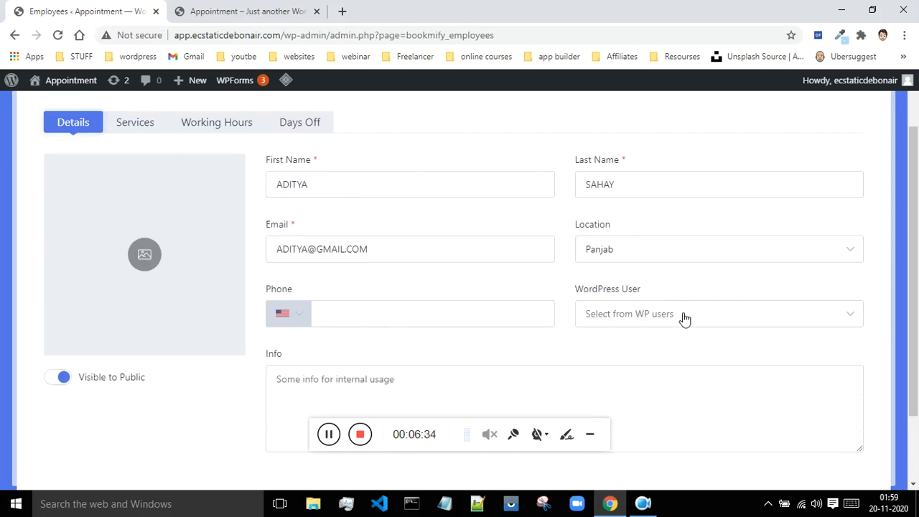
left_click(624, 316)
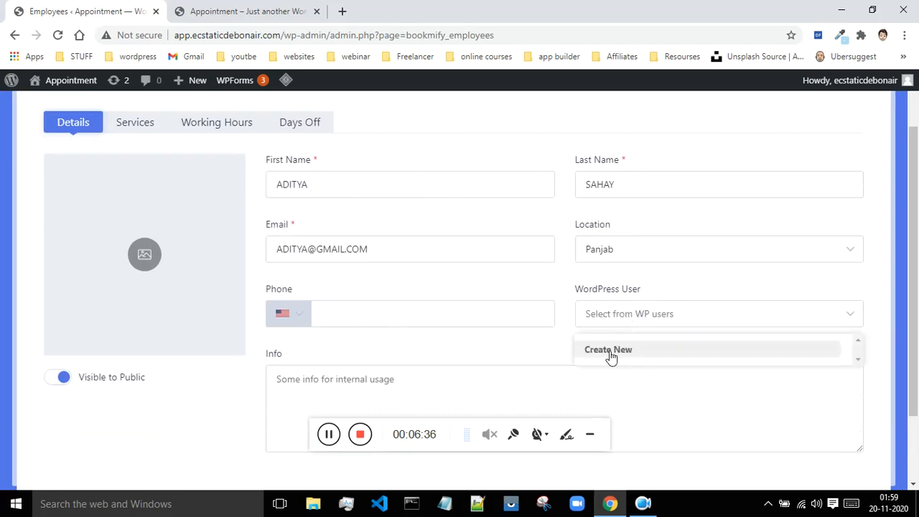
left_click(568, 343)
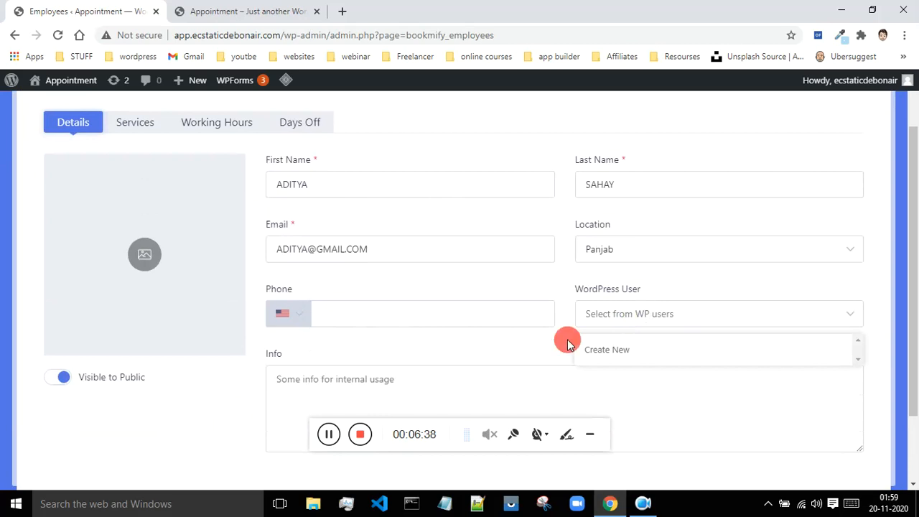
scroll(574, 335, "down", 2)
left_click(313, 318)
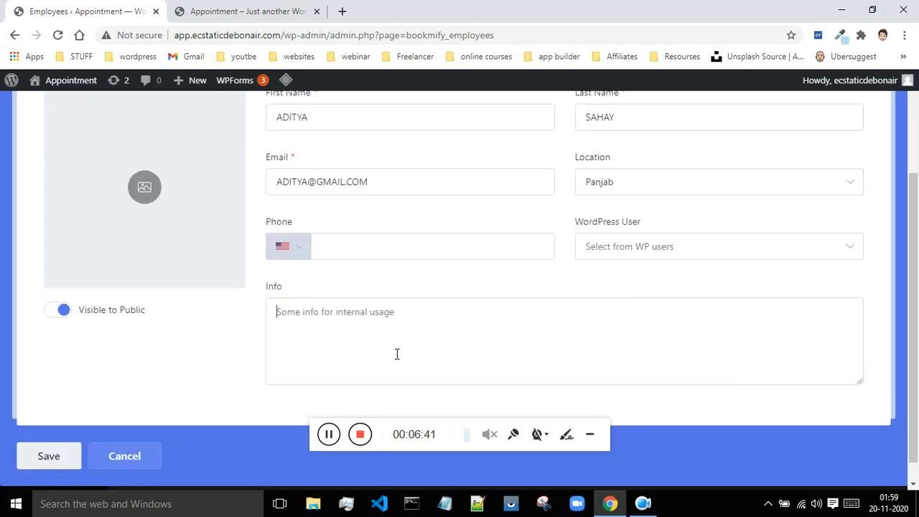
scroll(340, 219, "up", 4)
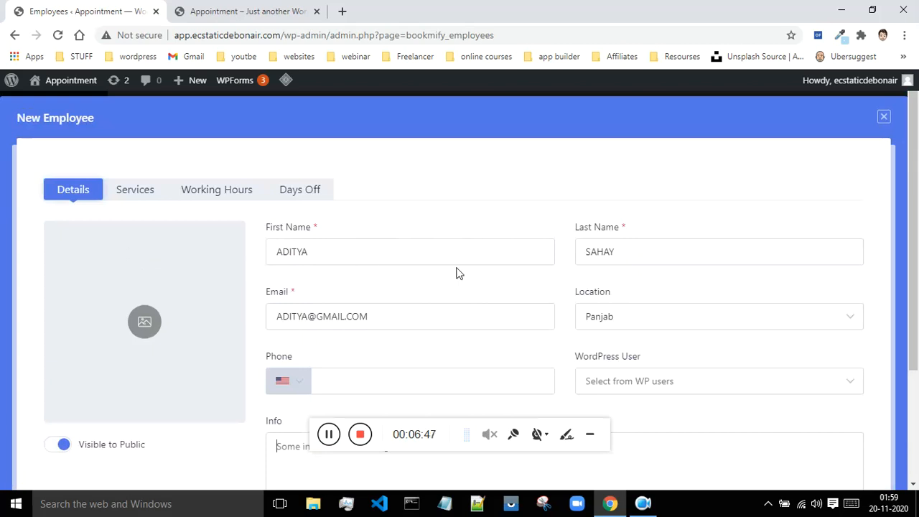
scroll(320, 347, "down", 4)
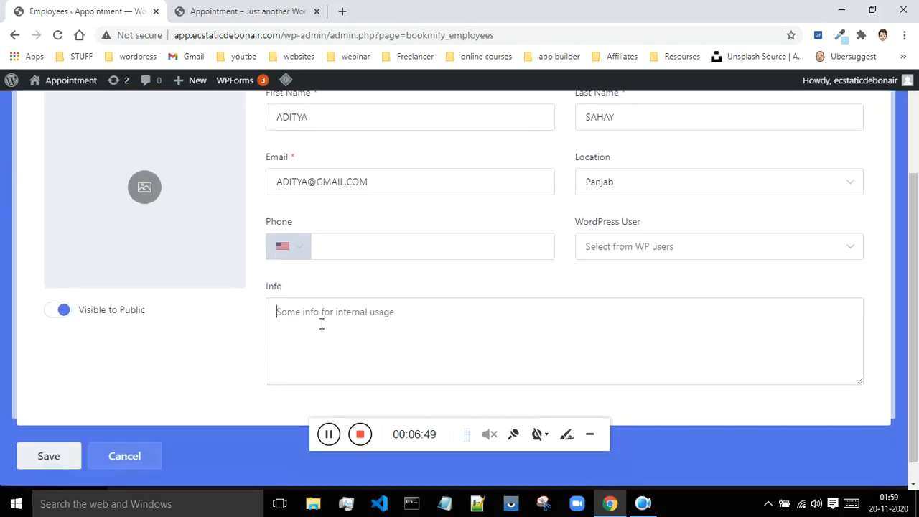
scroll(393, 344, "up", 1)
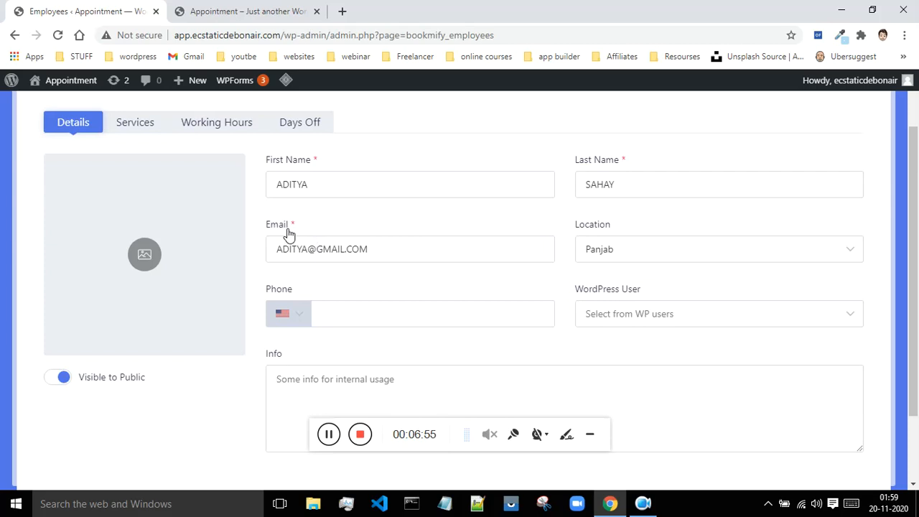
scroll(288, 236, "down", 2)
scroll(288, 234, "up", 3)
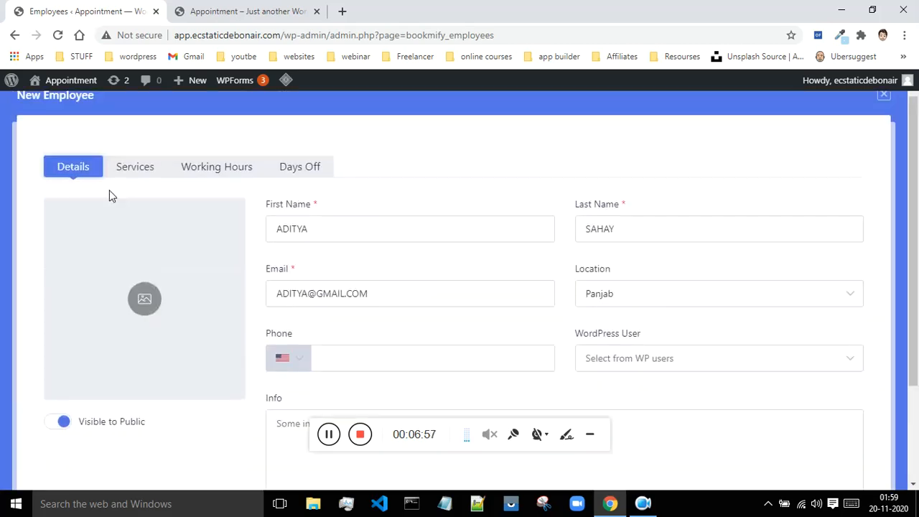
- Assign the exercise service to the new employee, with a capacity of 1
left_click(137, 172)
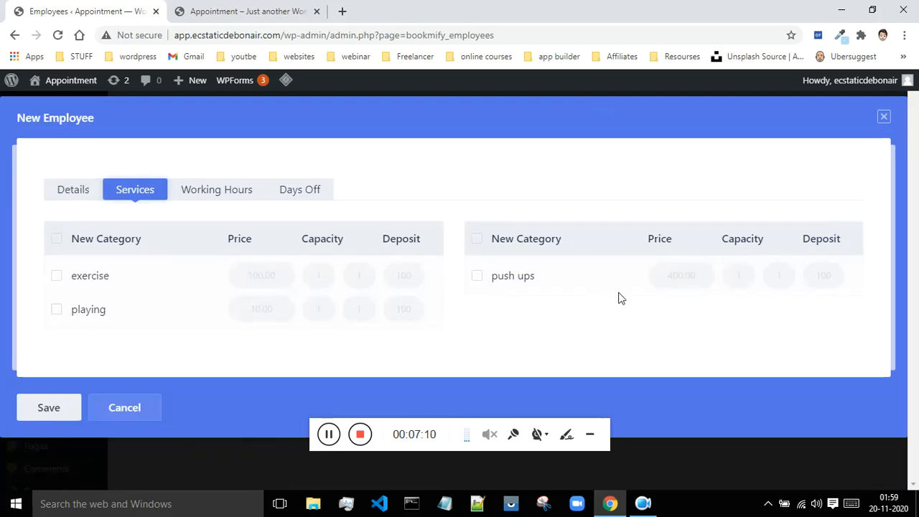
left_click(56, 277)
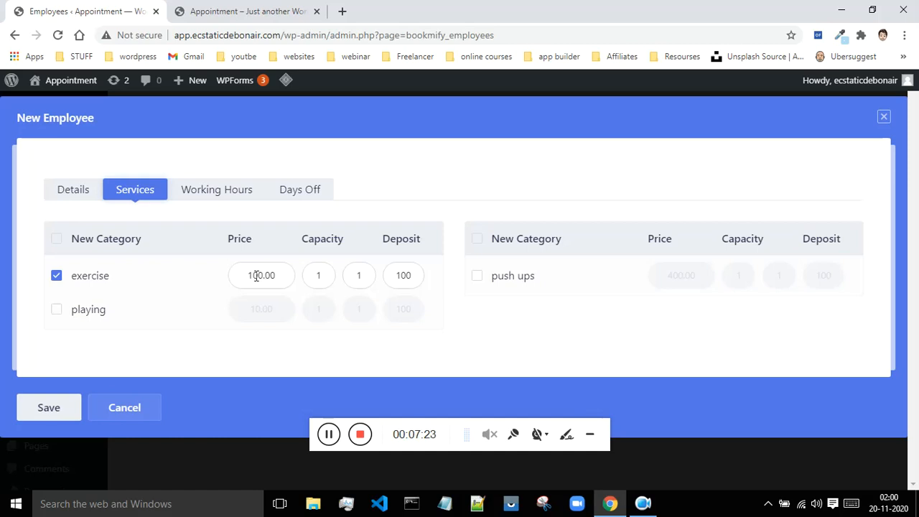
left_click(324, 278)
type("1")
left_click(321, 275)
left_click(321, 275)
left_click(411, 275)
- Exclude Saturday and Sunday from the new employee's working hours
left_click(237, 199)
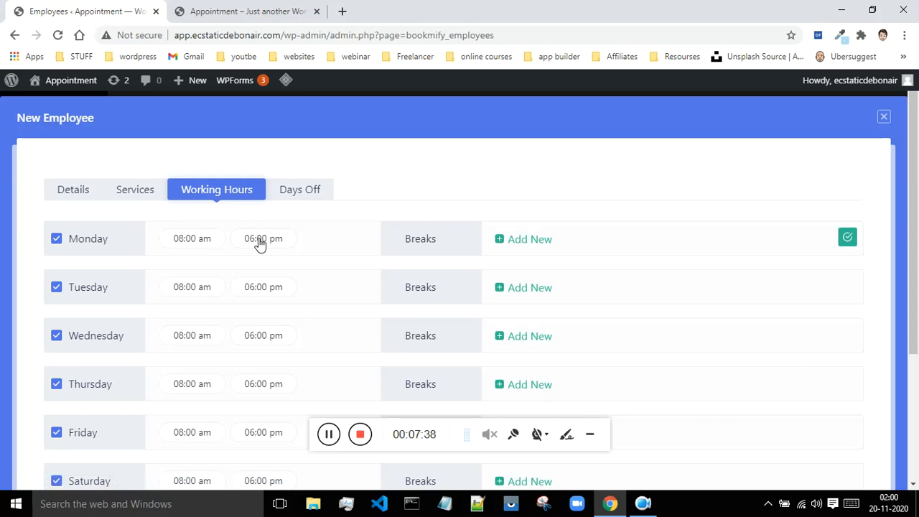
scroll(260, 266, "down", 2)
scroll(263, 281, "up", 1)
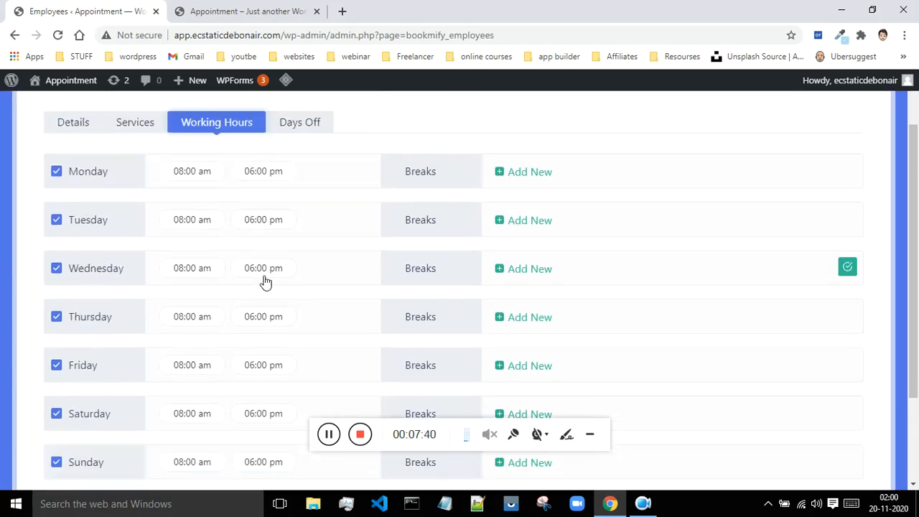
scroll(81, 230, "down", 1)
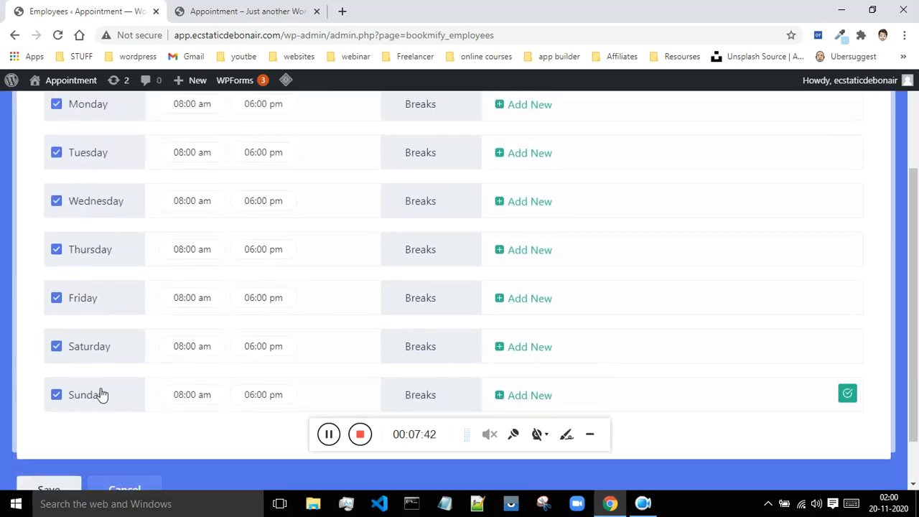
left_click(56, 395)
left_click(57, 347)
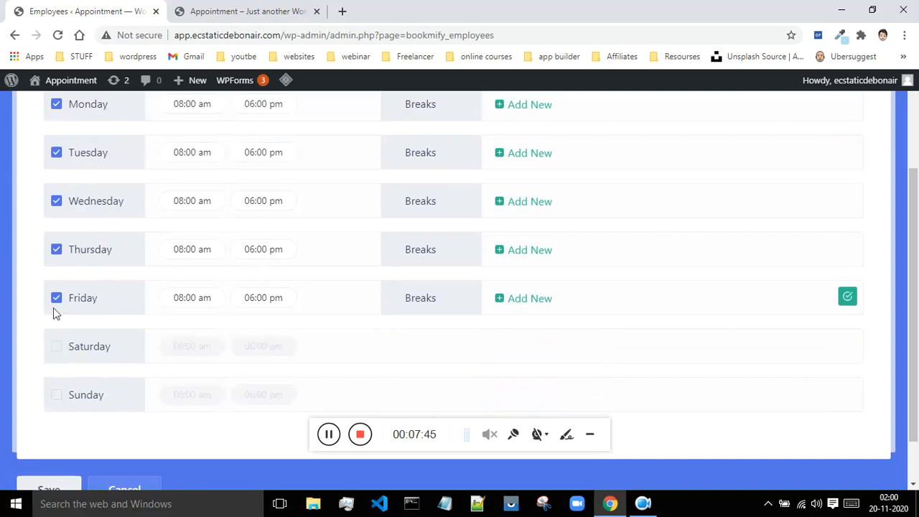
- Set the end of the new employee's Monday working hours to 02:00 pm
scroll(144, 316, "up", 2)
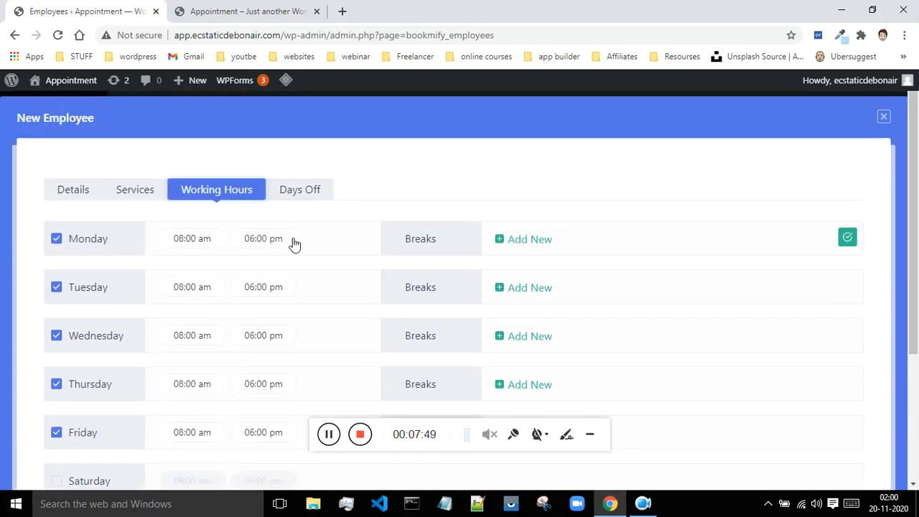
scroll(191, 342, "down", 1)
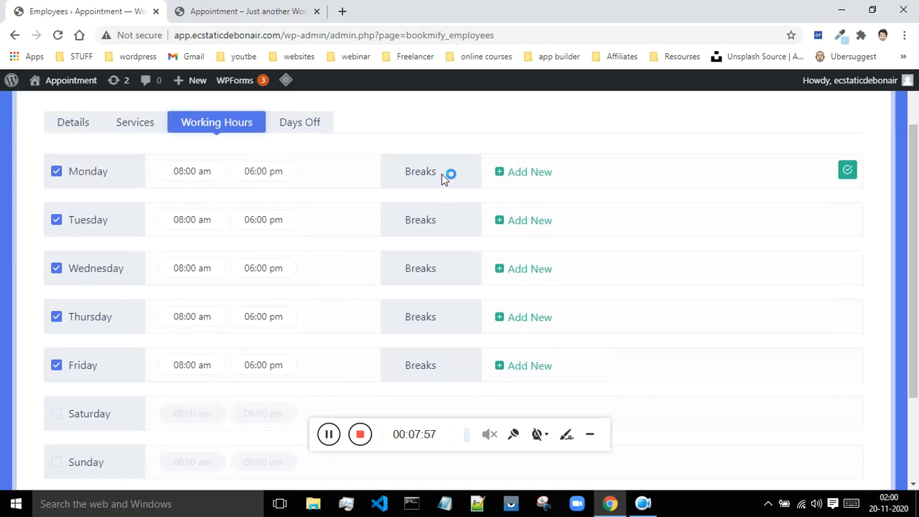
left_click(257, 175)
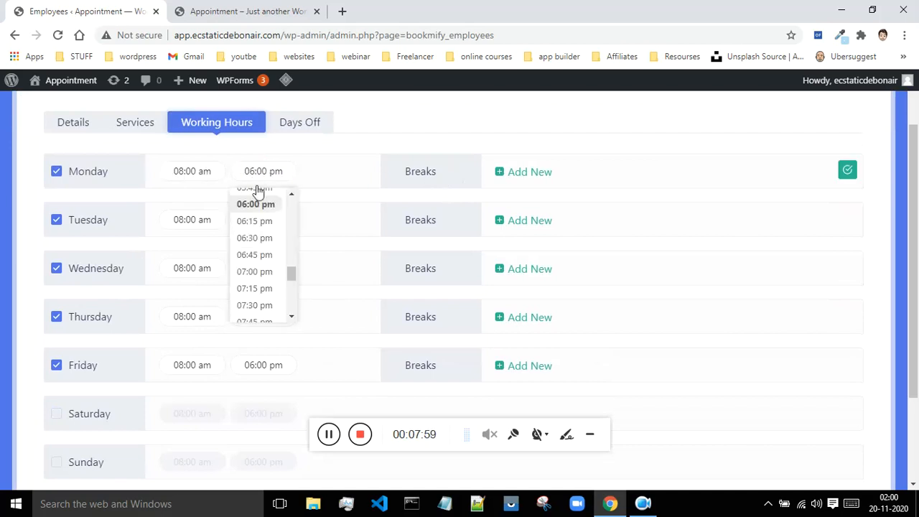
left_click_drag(290, 272, 289, 242)
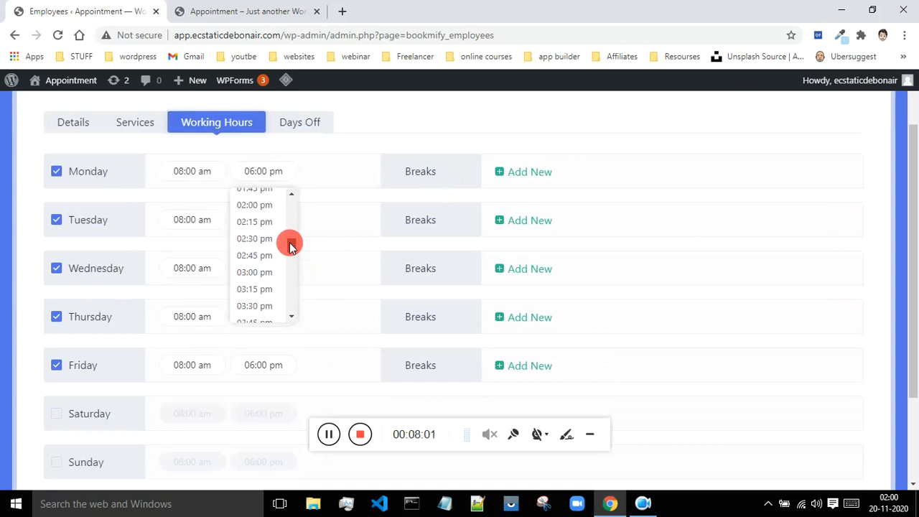
left_click(253, 205)
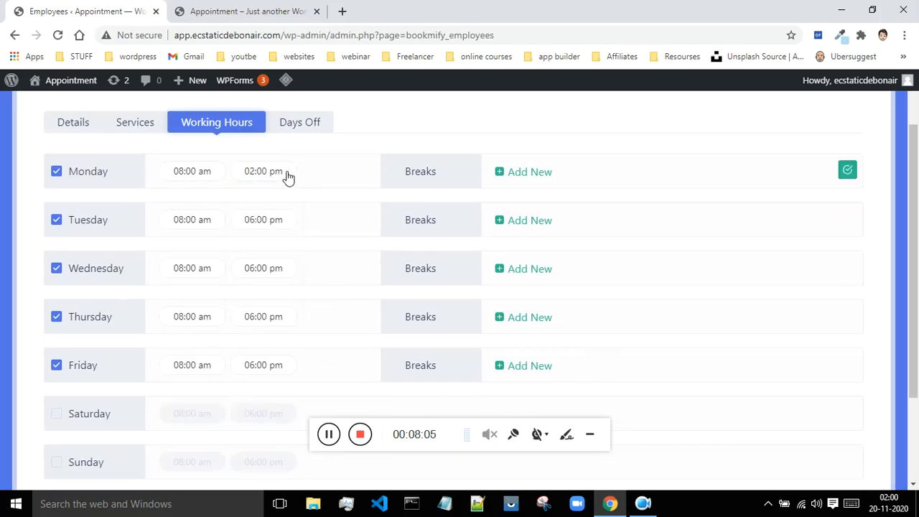
- Add a Monday break from 01:15 pm to 02:00 pm for the new employee
left_click(504, 178)
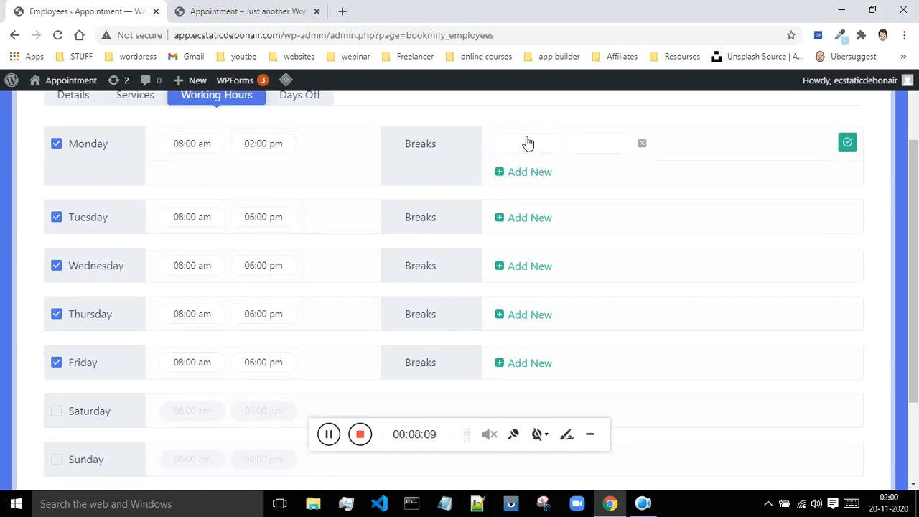
left_click(526, 143)
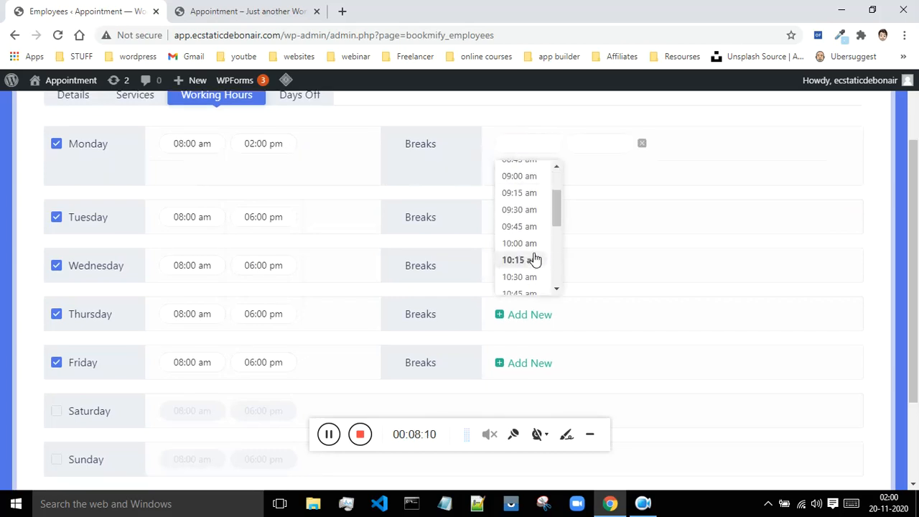
scroll(535, 229, "down", 4)
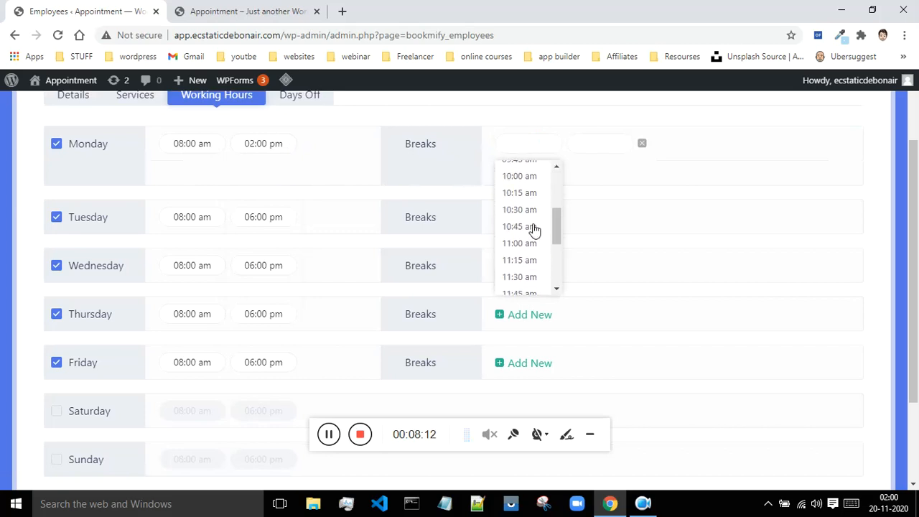
scroll(536, 253, "down", 2)
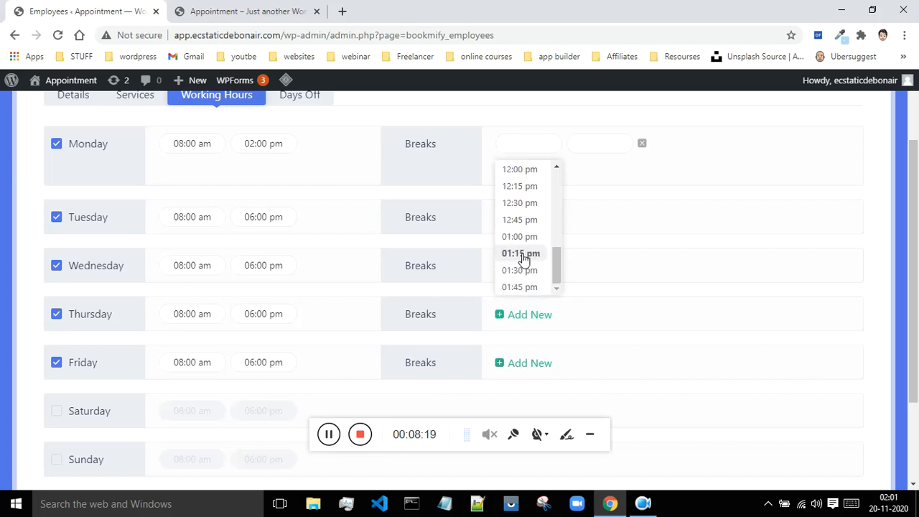
scroll(529, 267, "up", 5)
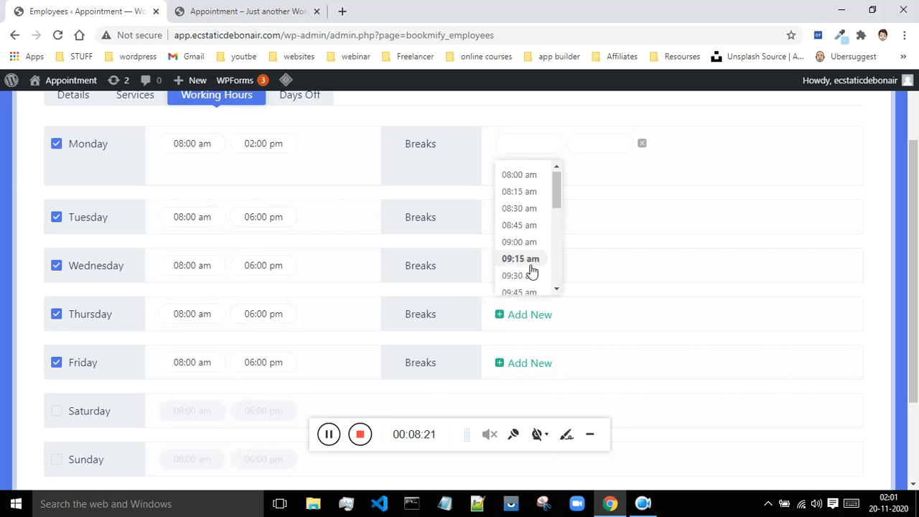
scroll(532, 272, "down", 4)
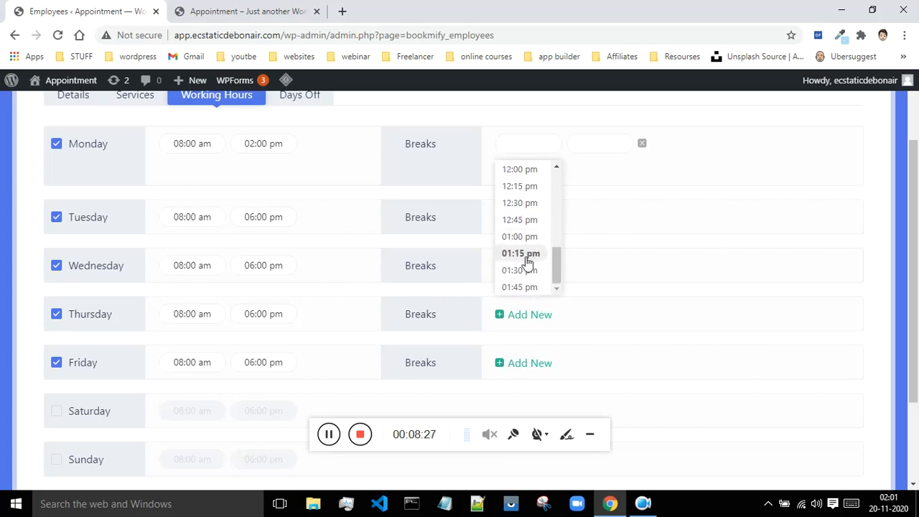
left_click(520, 254)
left_click(585, 147)
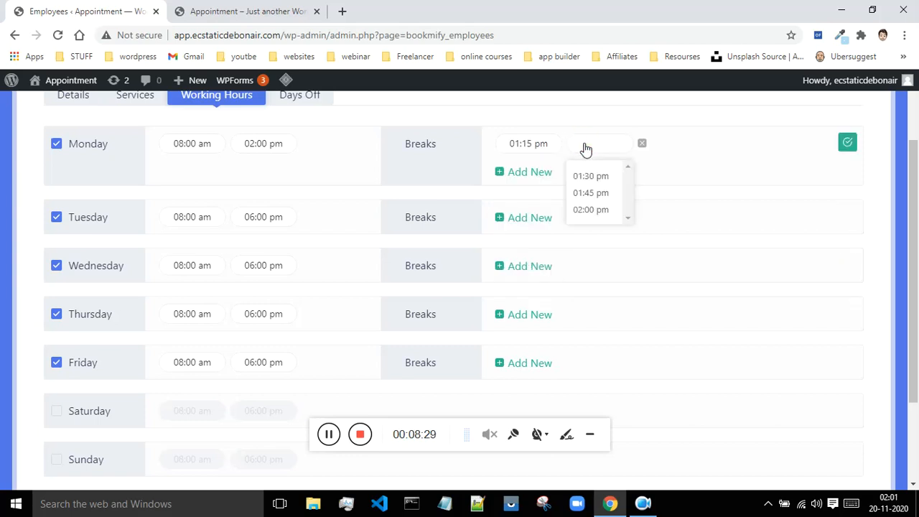
left_click(590, 214)
- Set the new employee's Monday end time to 11:00 am
left_click(262, 152)
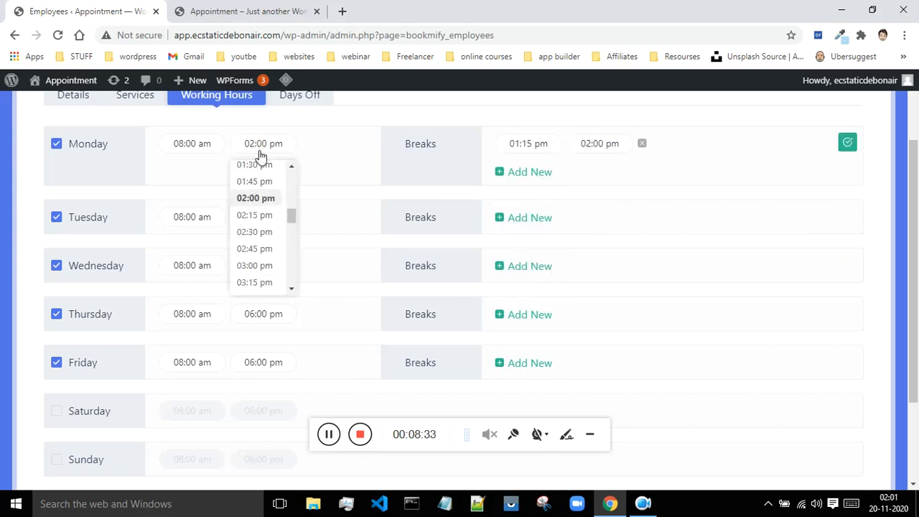
scroll(263, 199, "up", 1)
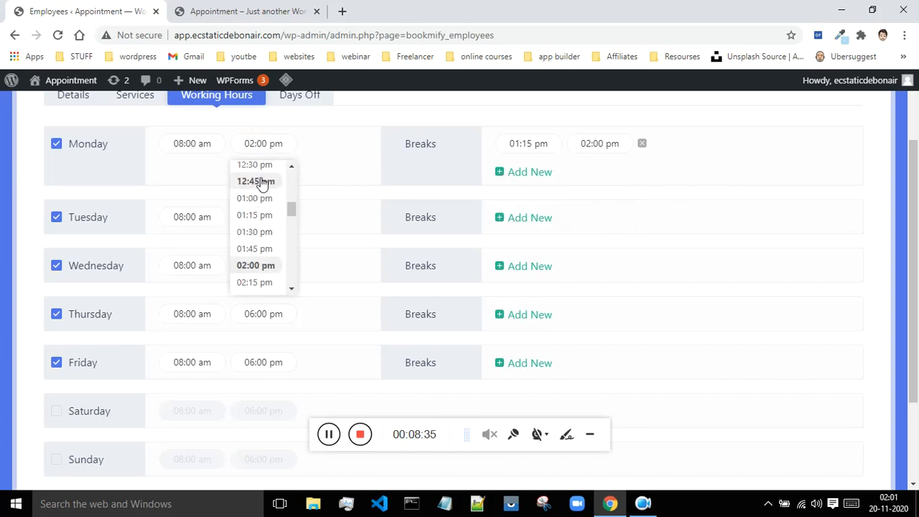
scroll(260, 183, "up", 2)
left_click(260, 202)
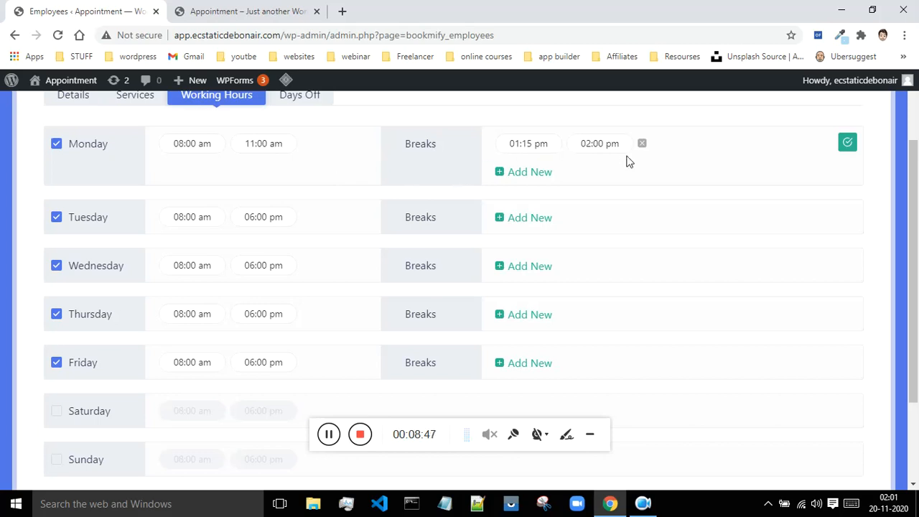
- Add a second, empty break to Monday and remove it again
scroll(322, 251, "down", 1)
scroll(394, 261, "up", 2)
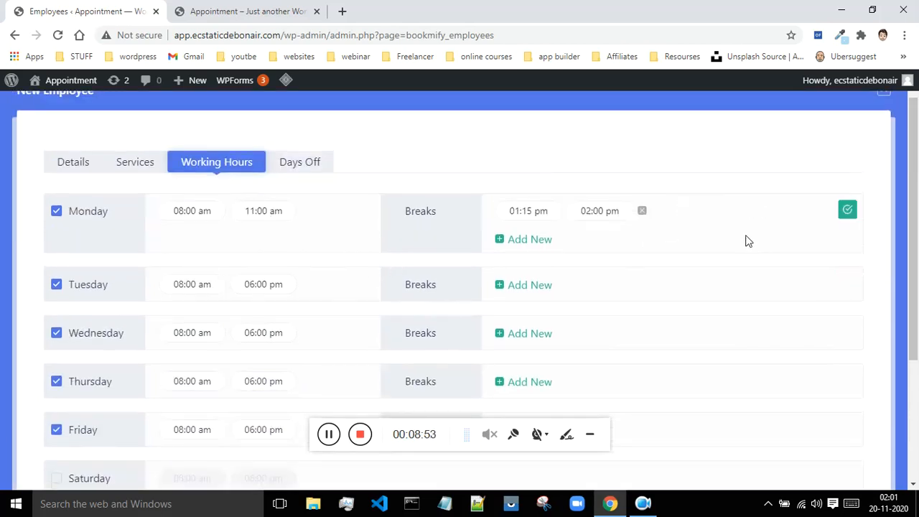
left_click(534, 244)
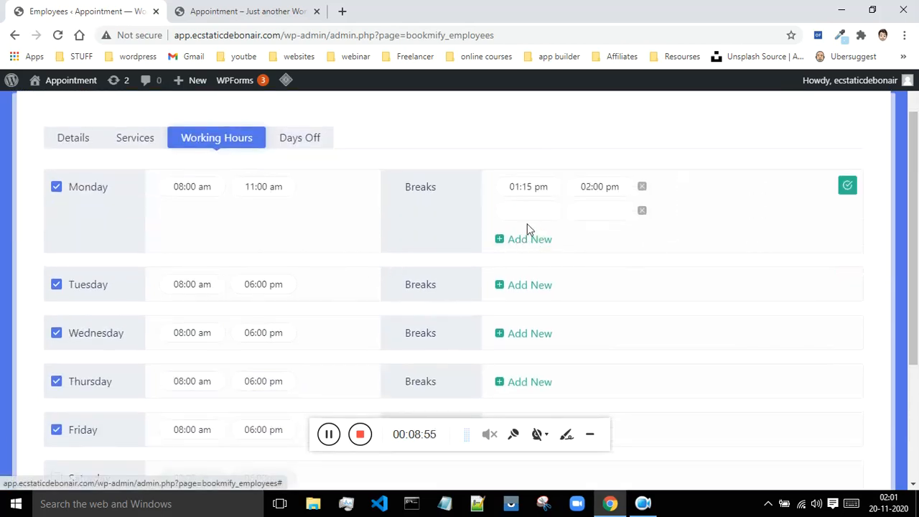
left_click(644, 212)
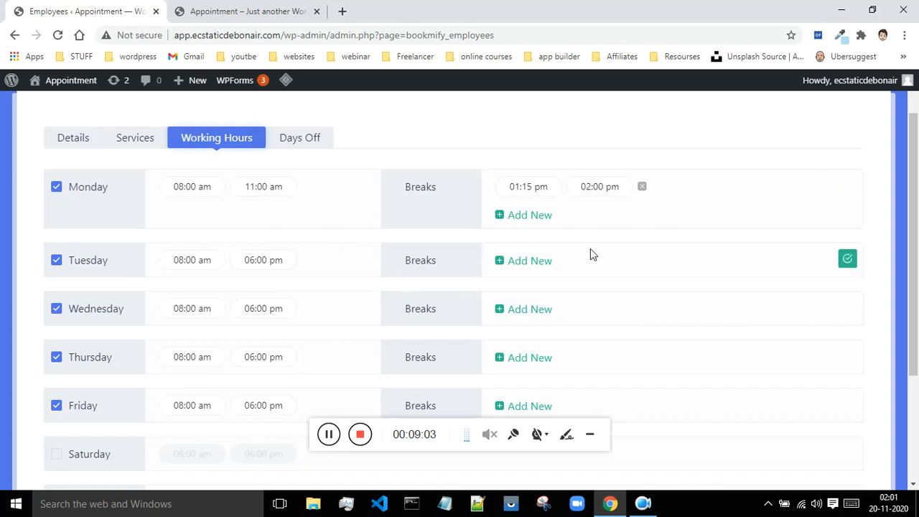
- Set the date of a new private day off for the employee to 2020-11-23
left_click(319, 147)
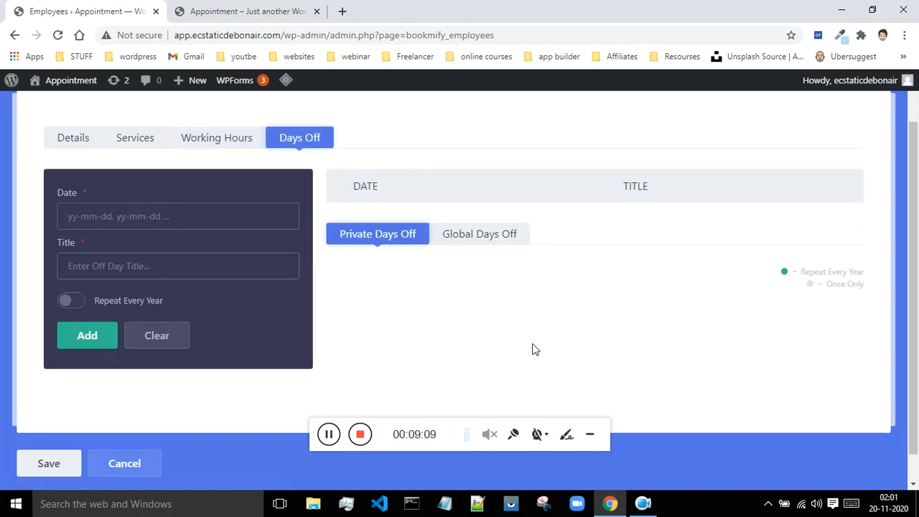
left_click(74, 216)
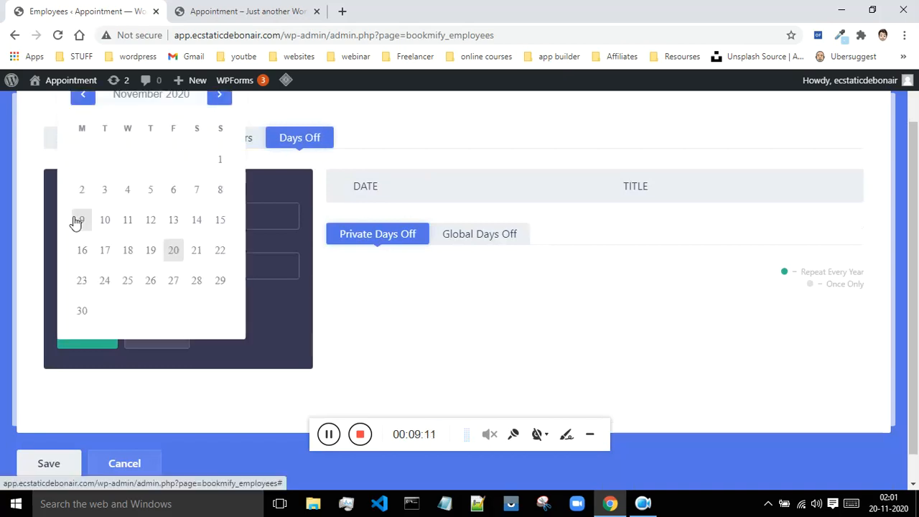
left_click(197, 256)
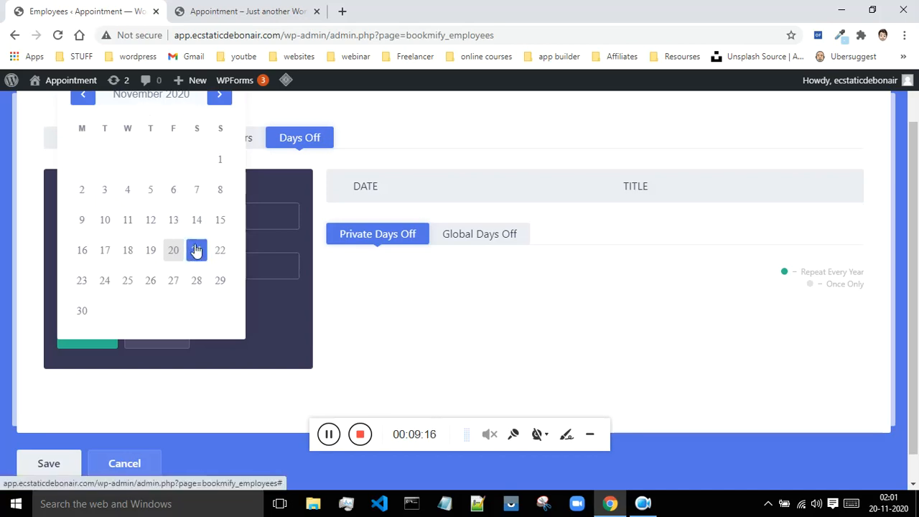
left_click(273, 312)
left_click(86, 211)
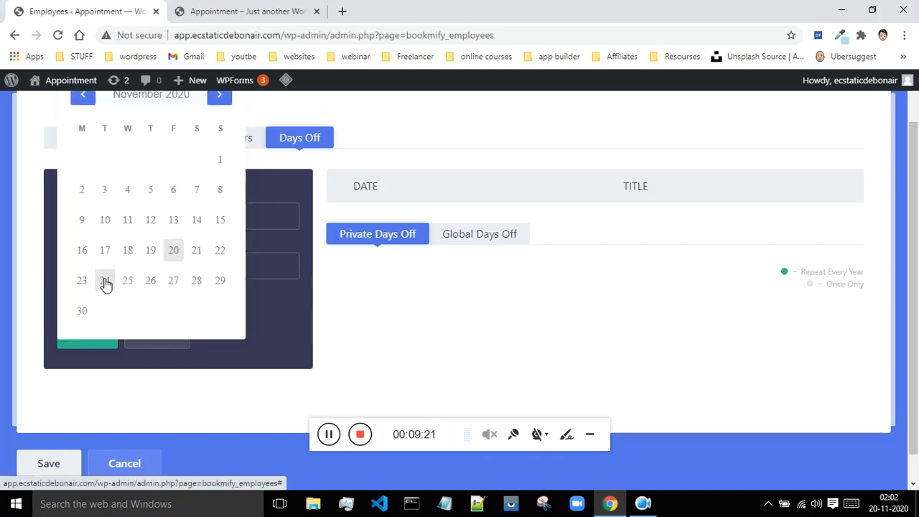
left_click(81, 281)
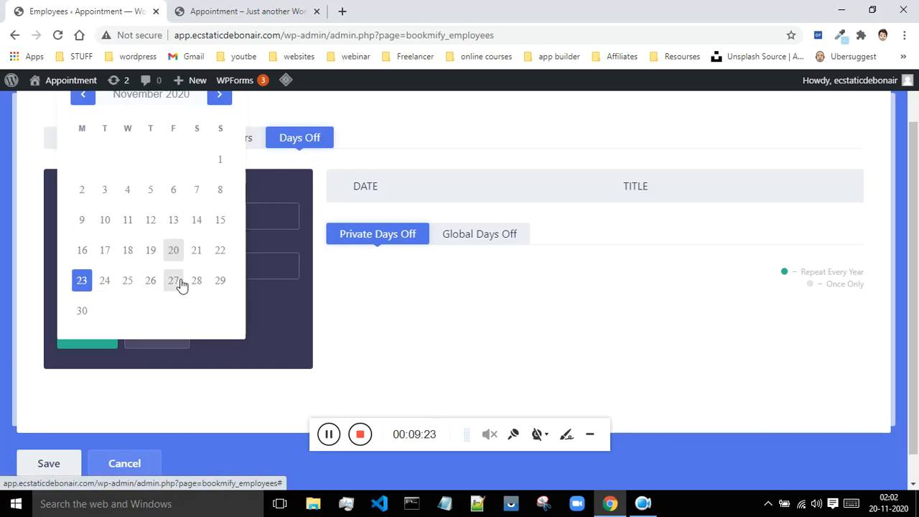
left_click_drag(916, 294, 911, 261)
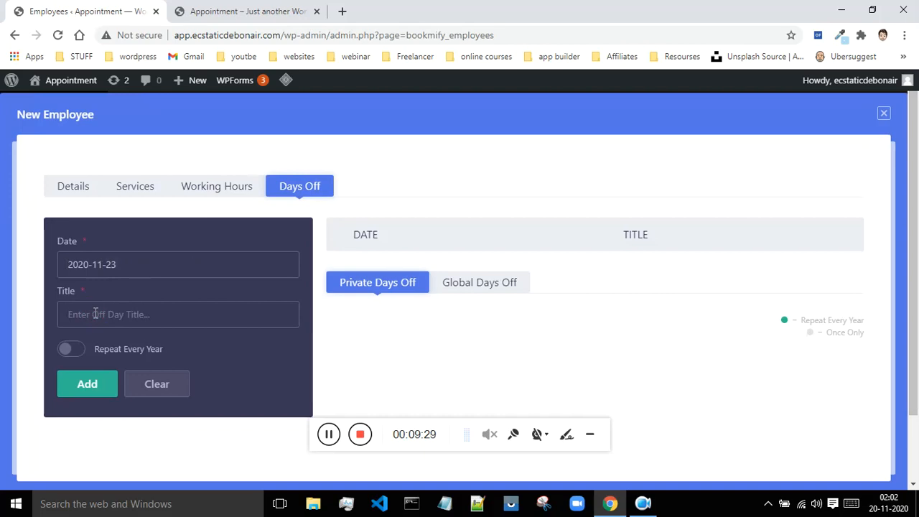
- Title the new day off PUBLIC HOLIDAY in capital letters
type("pUBLIC")
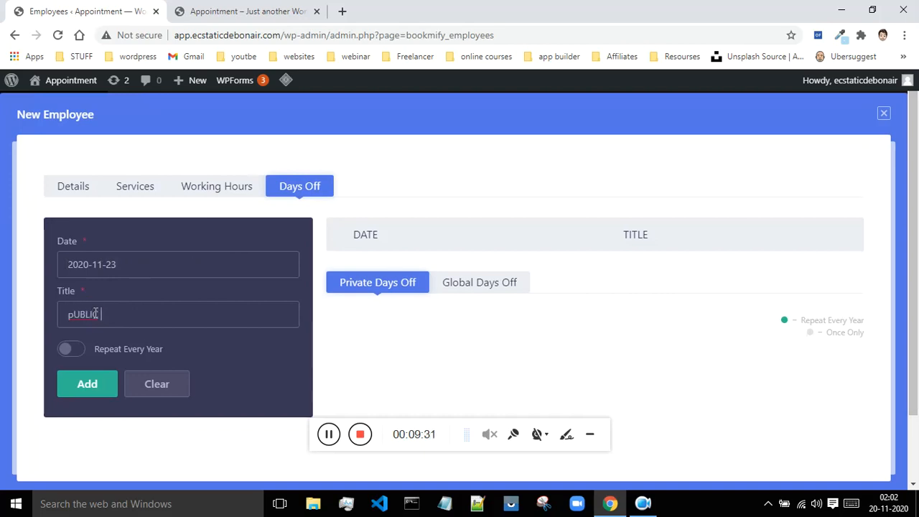
key("BackSpace")
key("BackSpace")
key("BackSpace")
key("BackSpace")
key("BackSpace")
key("BackSpace")
type("PUBLI")
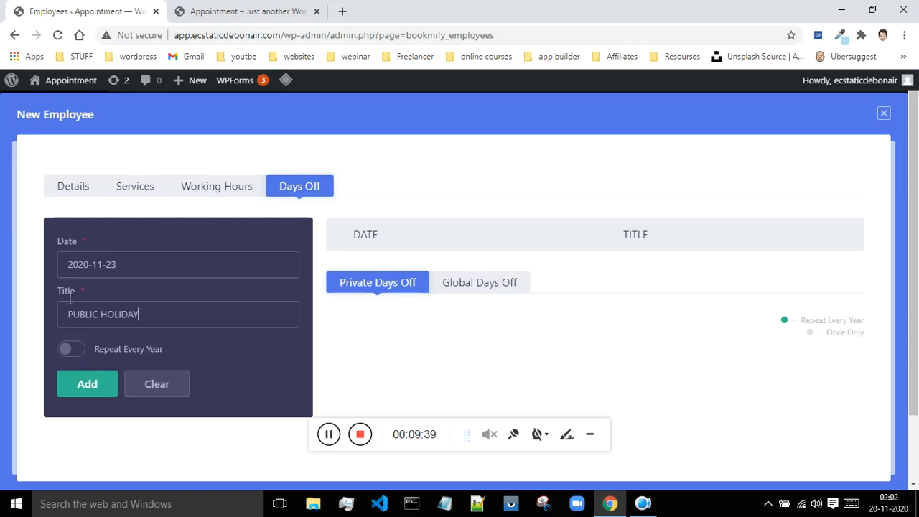
- Add the day off as repeating every year, and save the new employee
left_click(76, 351)
left_click(68, 351)
left_click(86, 384)
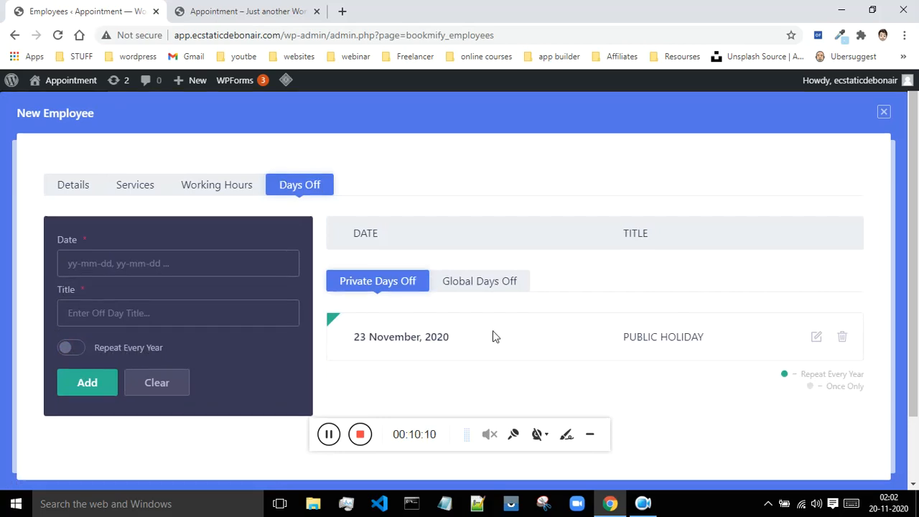
scroll(532, 331, "down", 1)
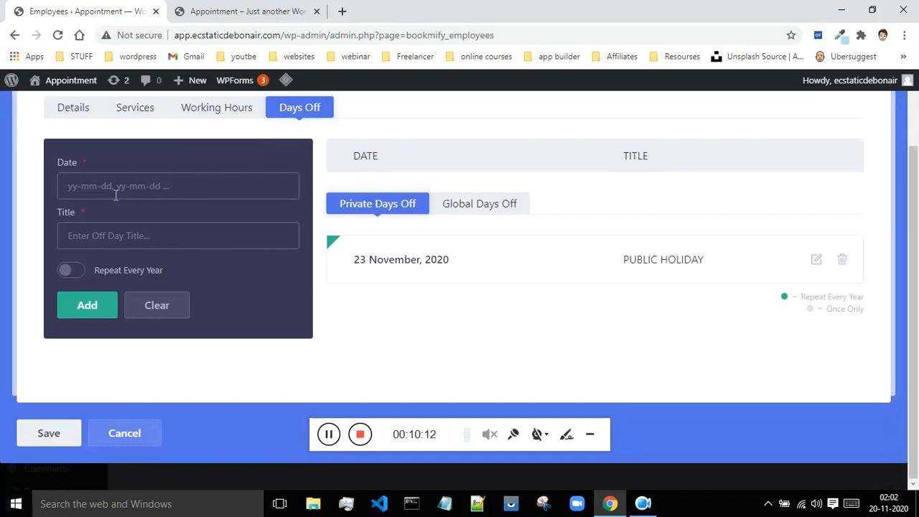
left_click(62, 434)
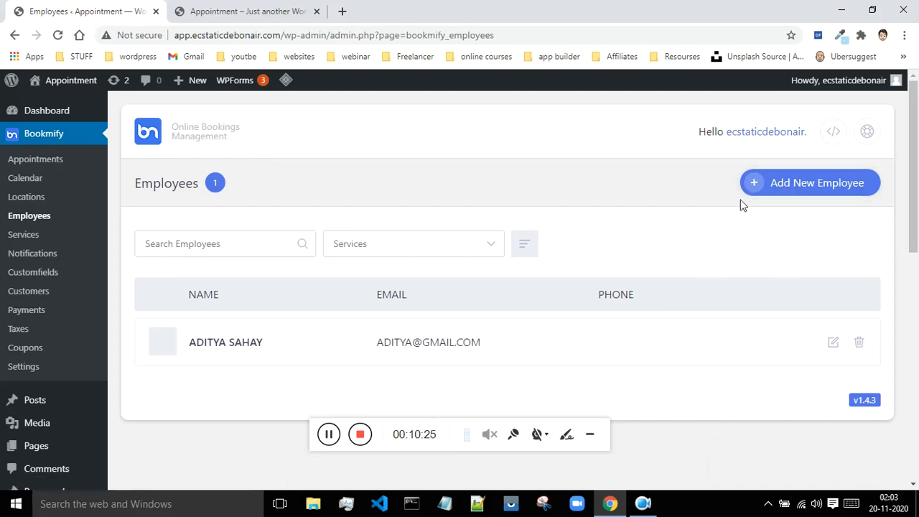
- Start a new Bookmify service named TEETH CLEAING with a price of 100
left_click(32, 240)
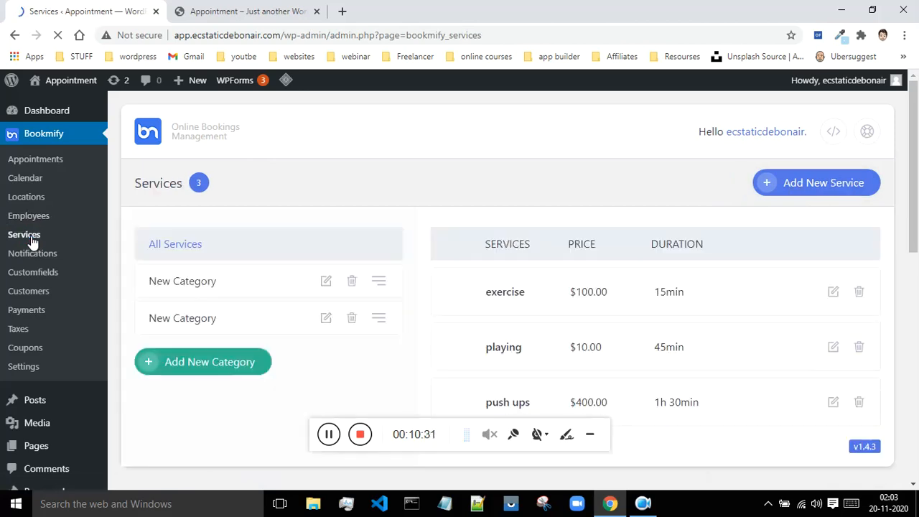
left_click(325, 437)
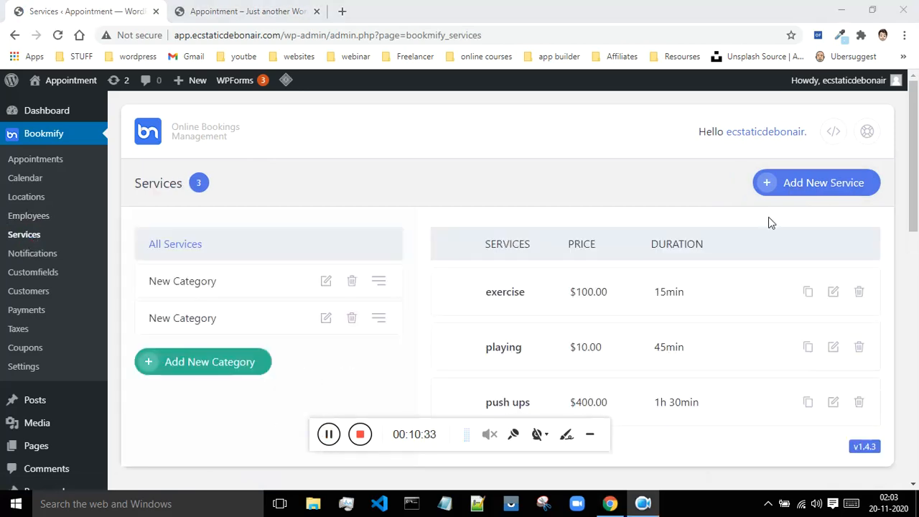
left_click(794, 185)
left_click(795, 186)
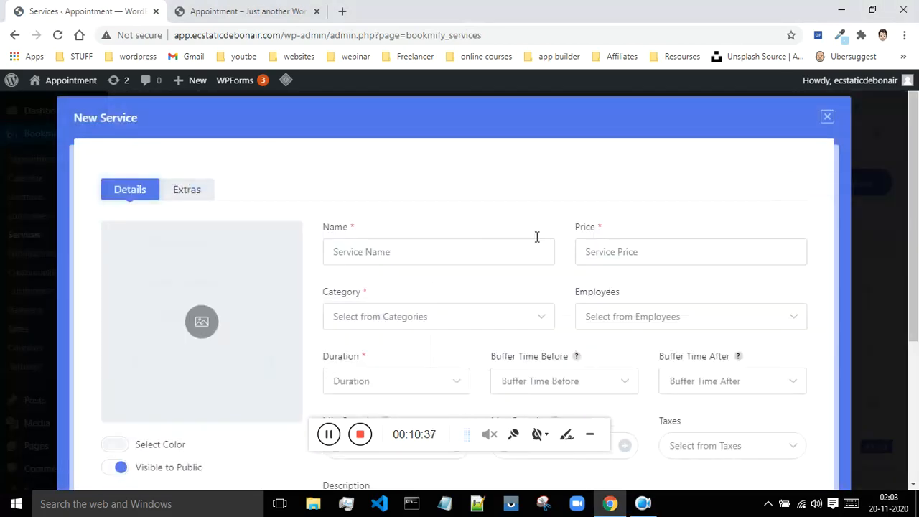
scroll(538, 241, "down", 1)
left_click(392, 185)
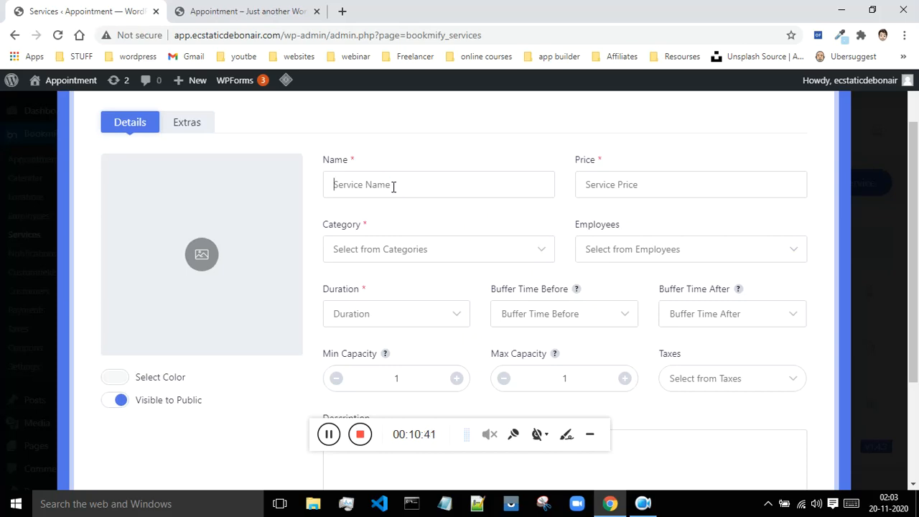
type("TEETH CLEAING")
left_click(620, 185)
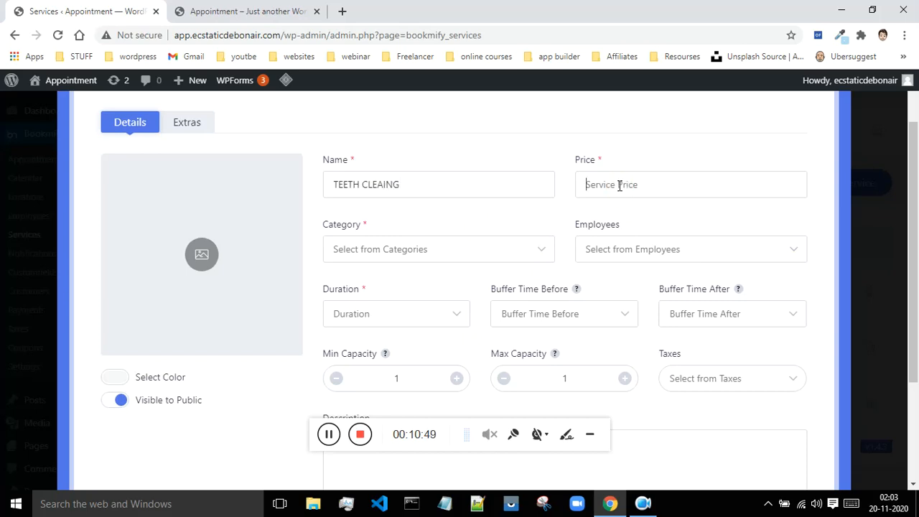
type("1")
- Check the category choices offered for the new service and close the form without saving
left_click(529, 249)
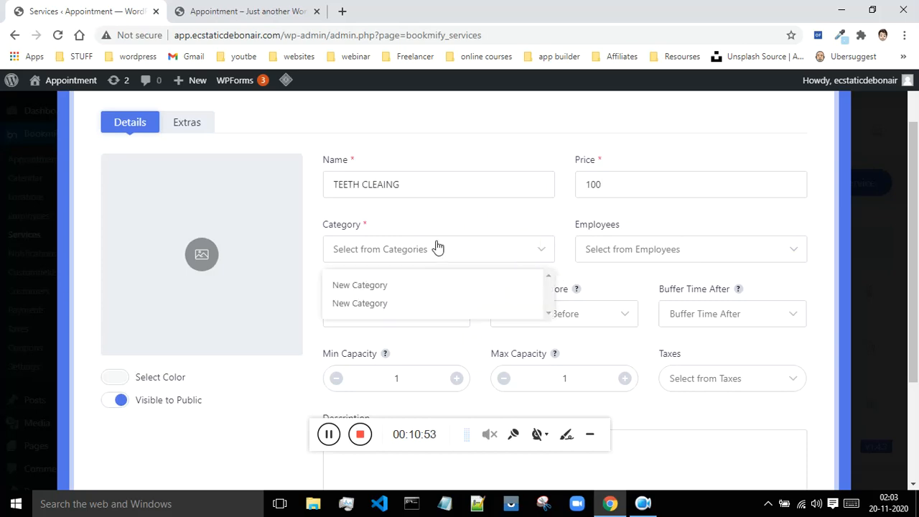
left_click(315, 262)
scroll(875, 275, "up", 2)
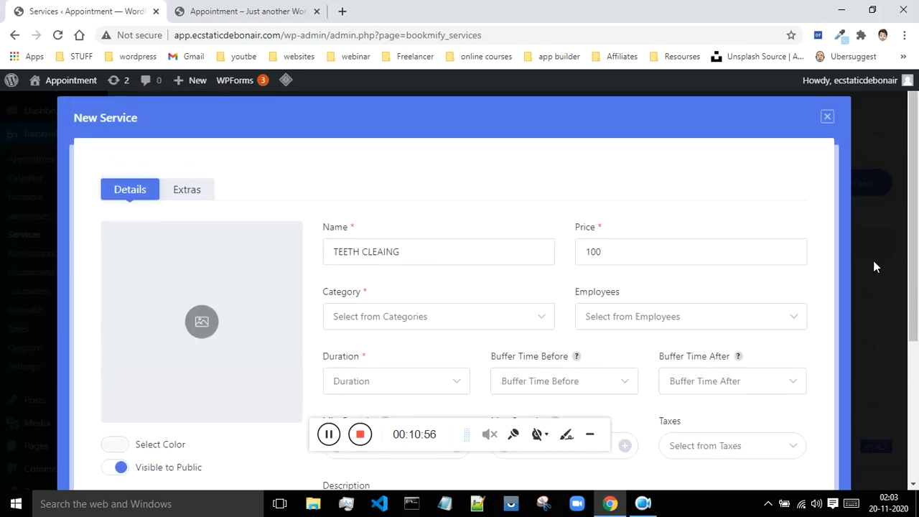
left_click(826, 115)
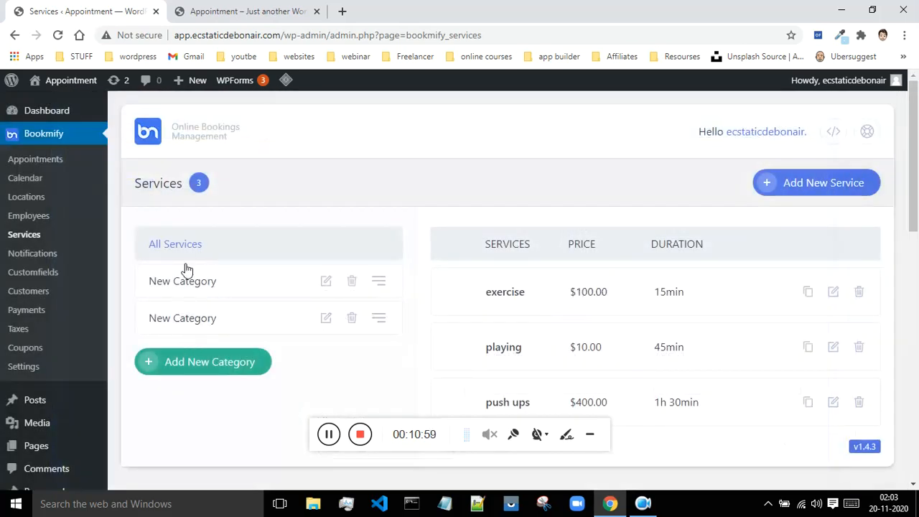
- Try to delete both existing service categories named New Category
left_click(351, 282)
left_click(388, 167)
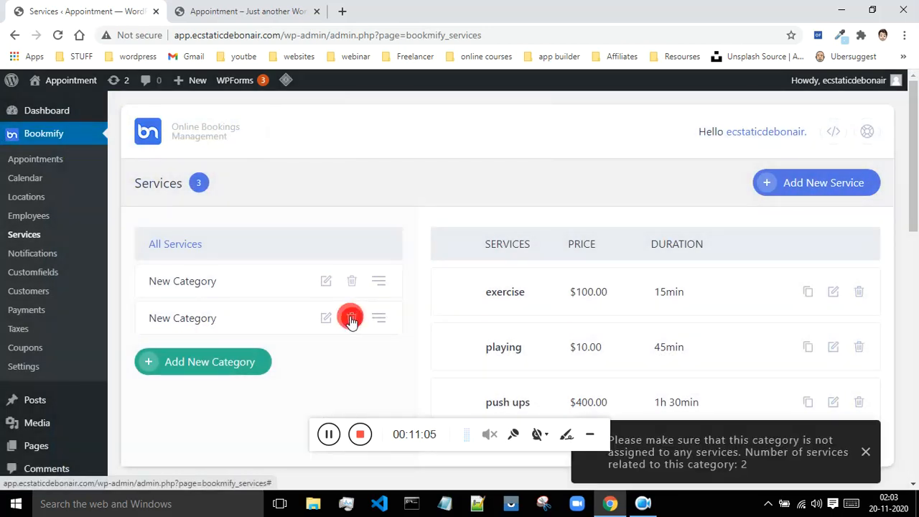
left_click(351, 318)
left_click(387, 165)
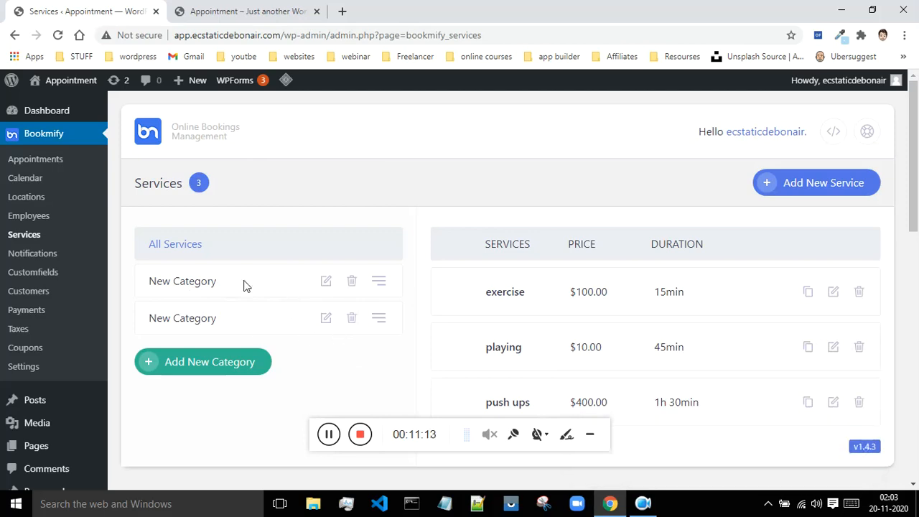
- Add a third service category and enter DENTAL as its name without saving the name
left_click(215, 367)
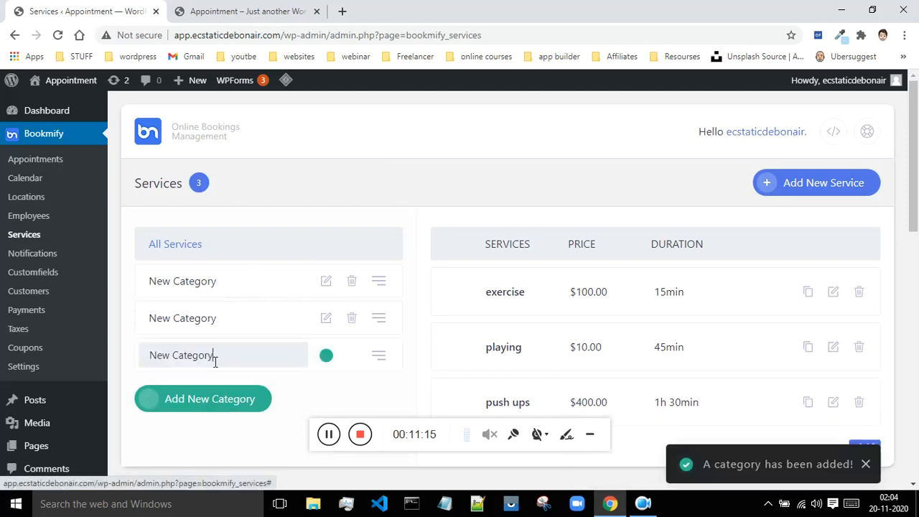
left_click_drag(231, 357, 141, 349)
key("BackSpace")
type("DENATL")
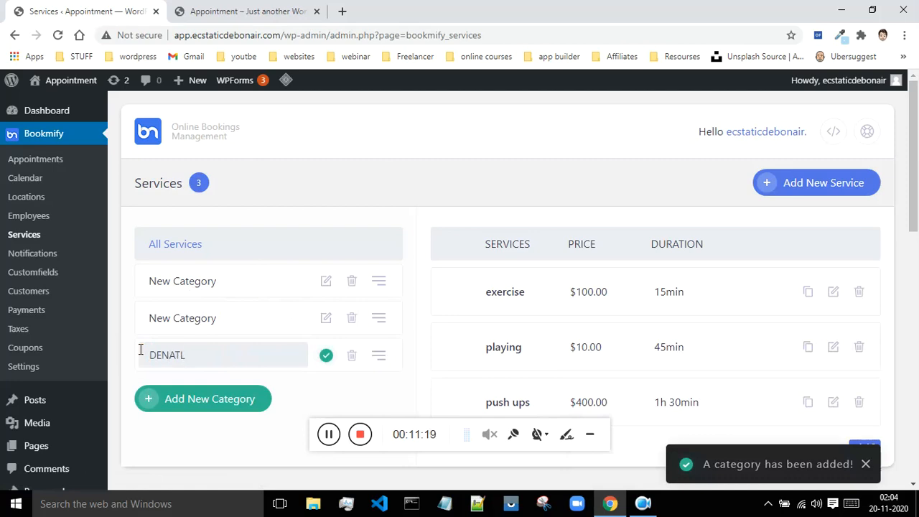
key("BackSpace")
key("BackSpace")
key("BackSpace")
type("TAL")
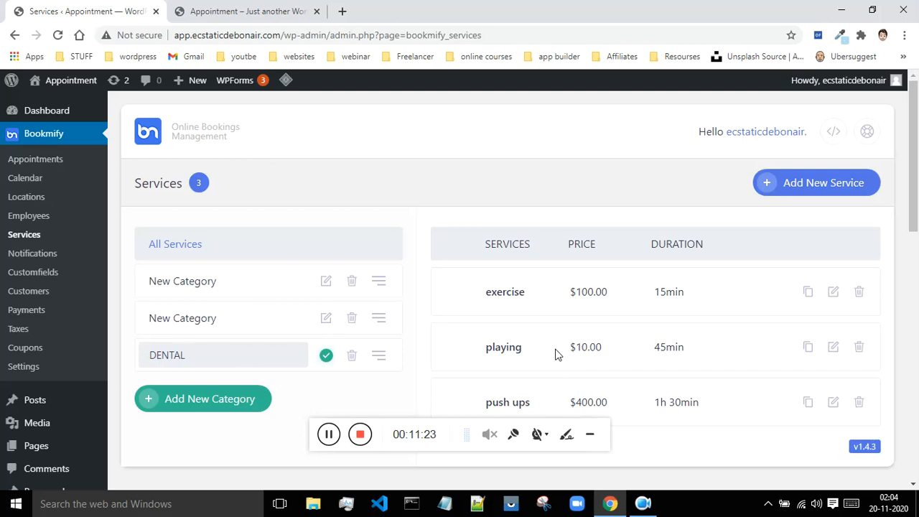
left_click(785, 184)
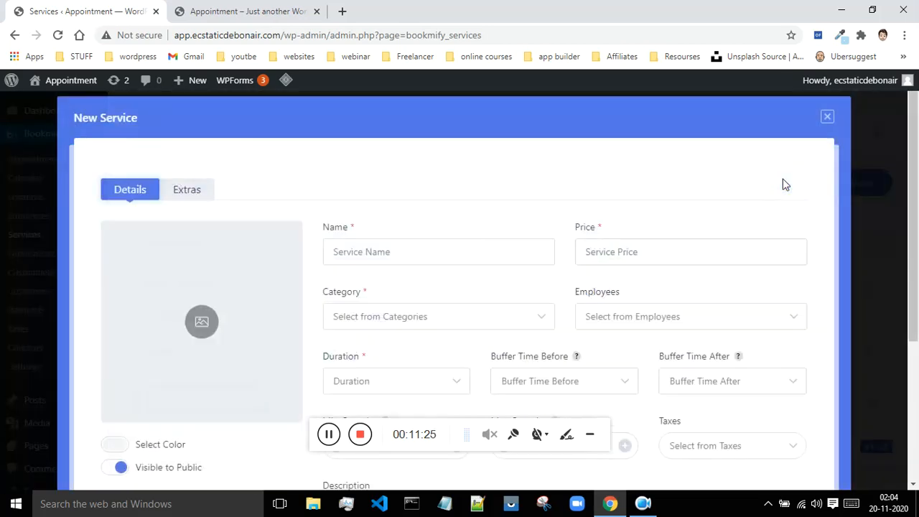
type("TEETH CLEANING")
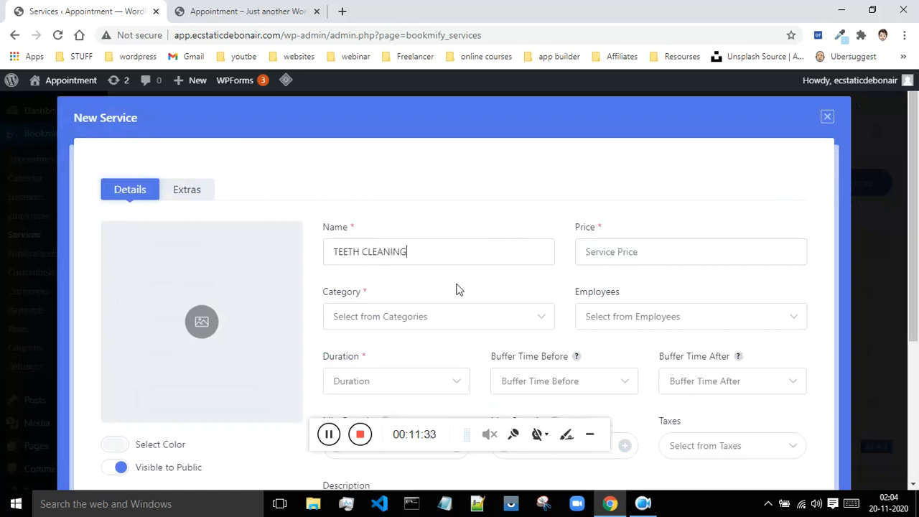
left_click(613, 252)
type("100")
left_click(514, 318)
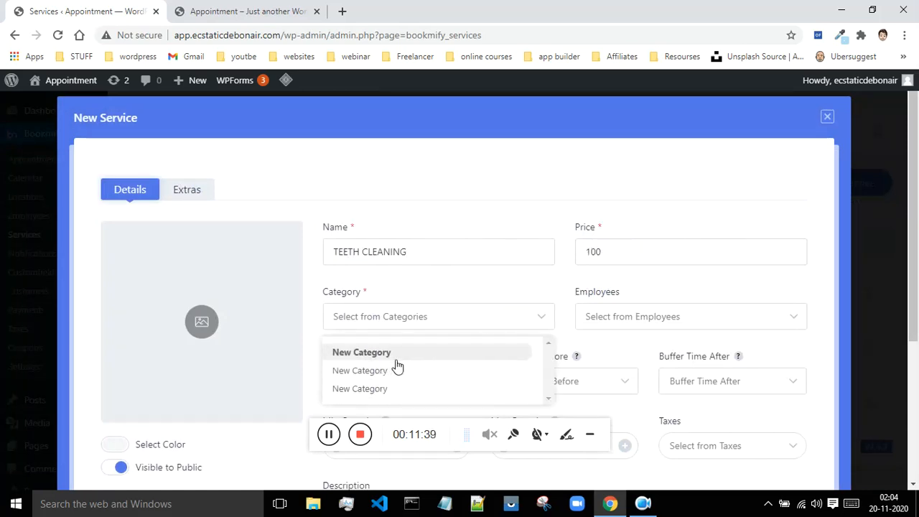
left_click(313, 308)
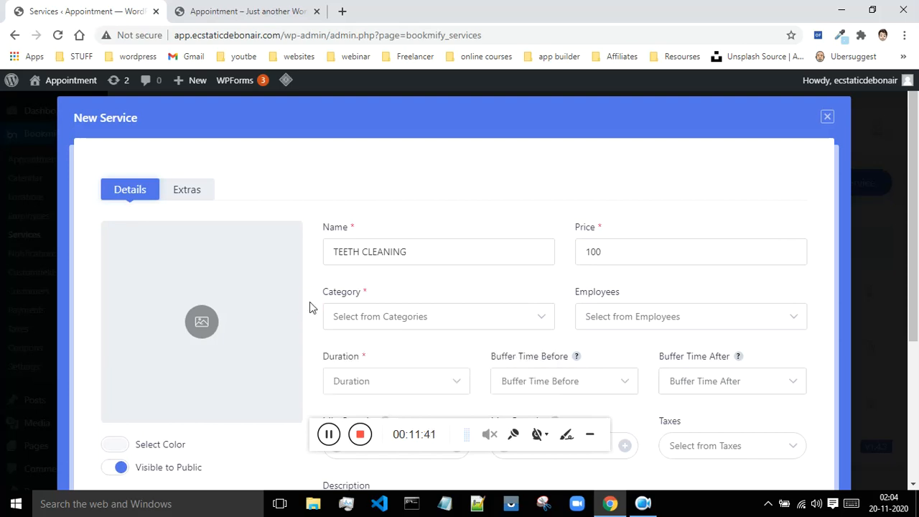
left_click(826, 117)
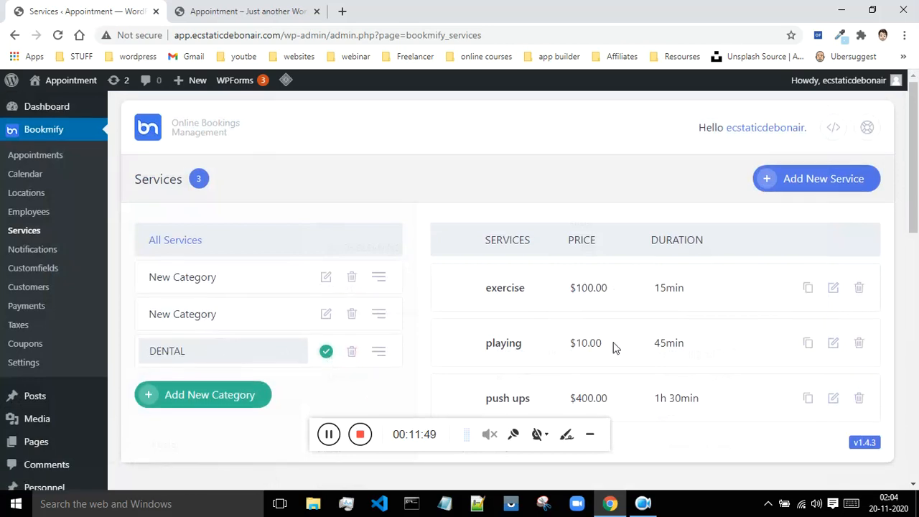
scroll(614, 348, "down", 4)
scroll(614, 348, "up", 4)
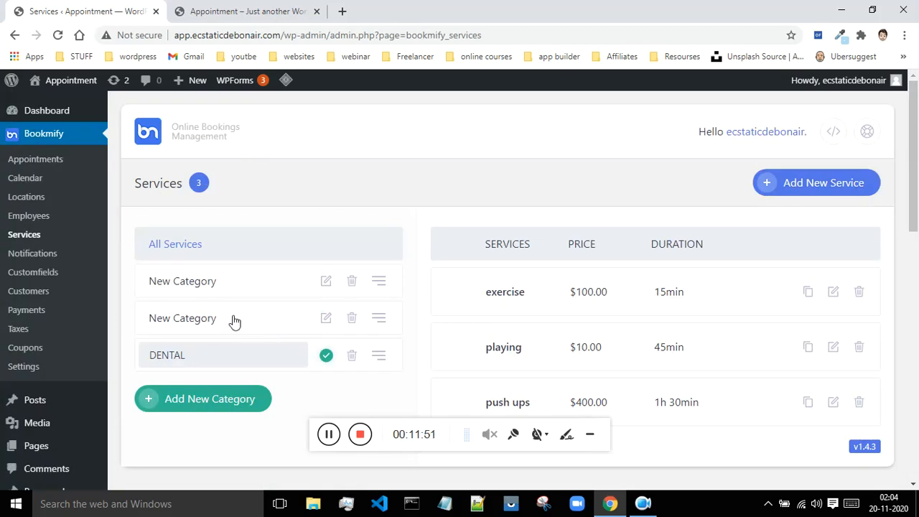
left_click(783, 184)
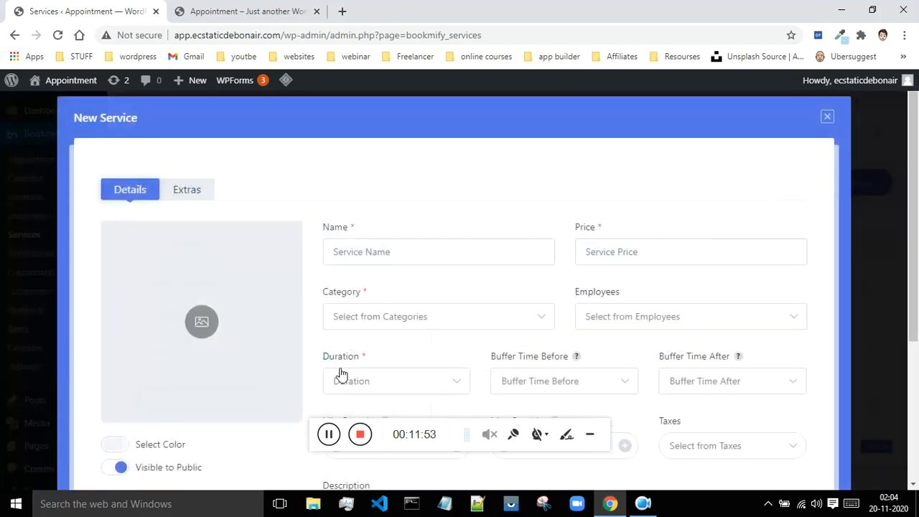
left_click(417, 317)
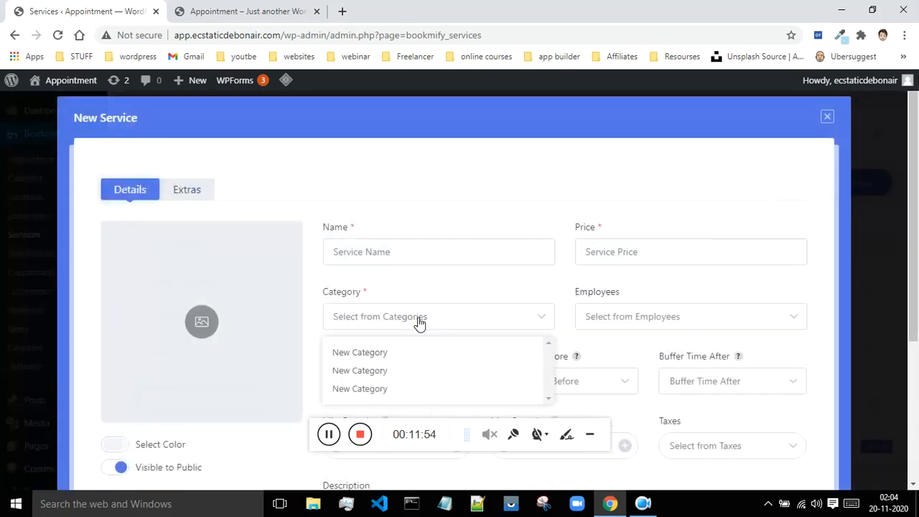
left_click(377, 389)
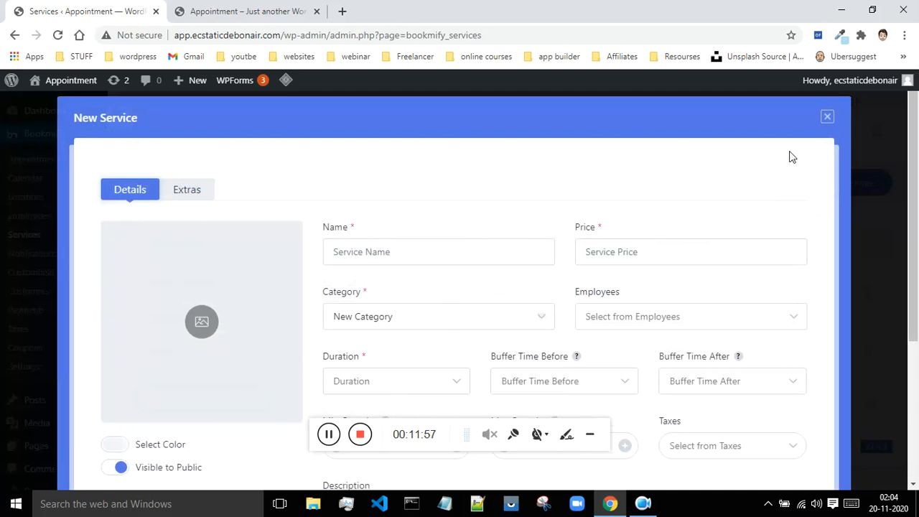
left_click(827, 117)
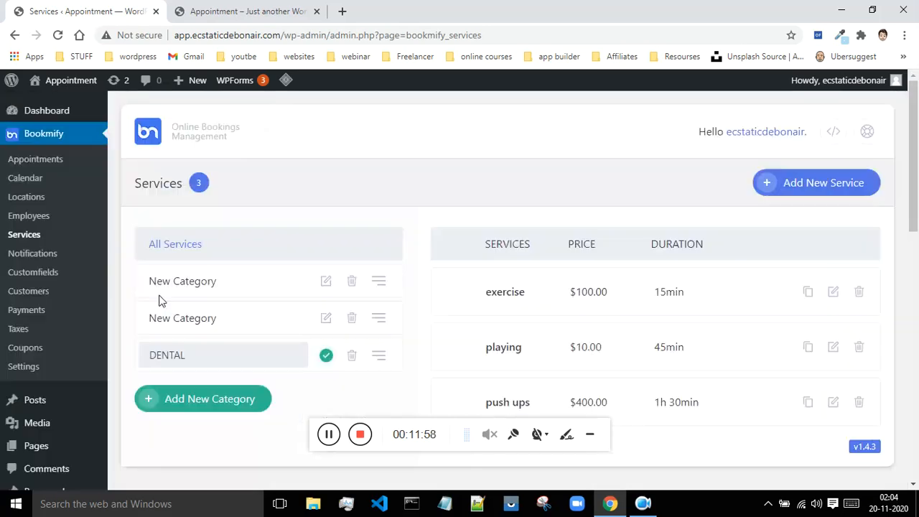
- Reload the services page, rename the third category to Dental and save the name
left_click(331, 434)
left_click(58, 34)
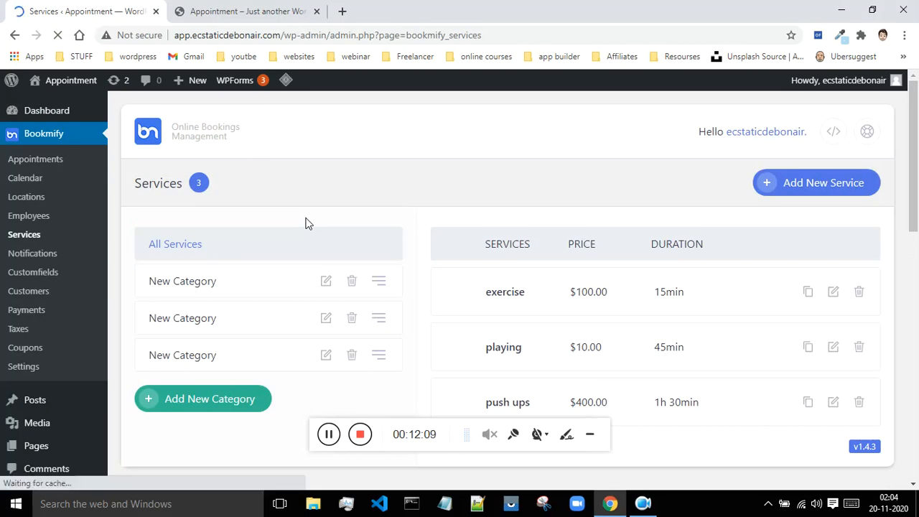
left_click(329, 356)
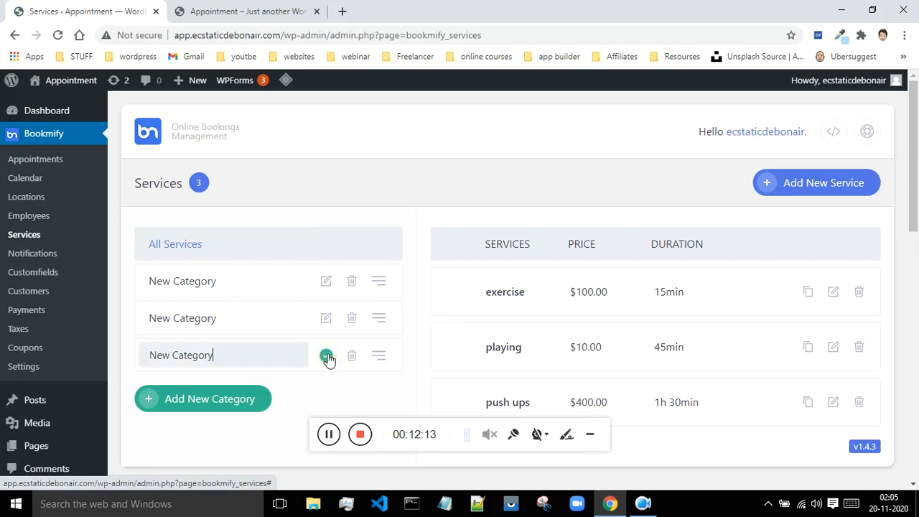
left_click(237, 357)
left_click_drag(237, 357, 121, 359)
type("D")
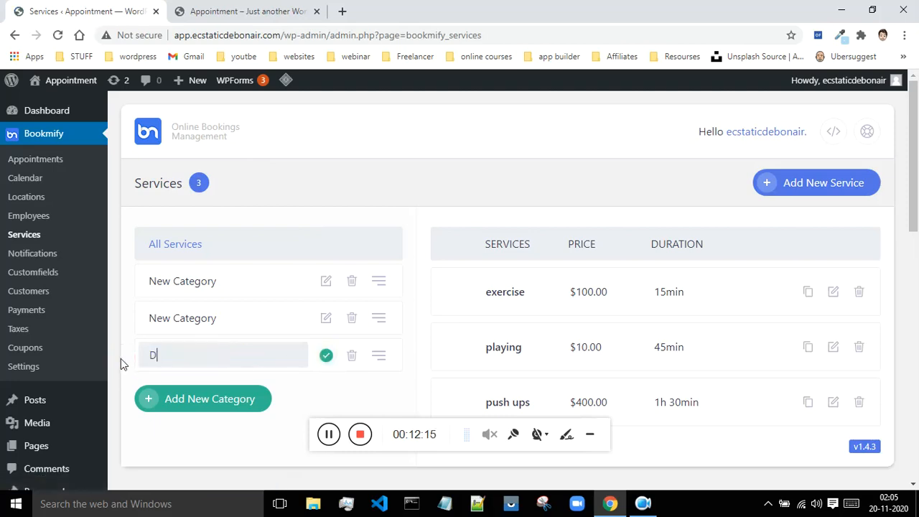
type("ENTAL")
key("BackSpace")
key("BackSpace")
key("BackSpace")
key("BackSpace")
key("BackSpace")
key("Caps_Lock")
type("ental")
left_click(325, 357)
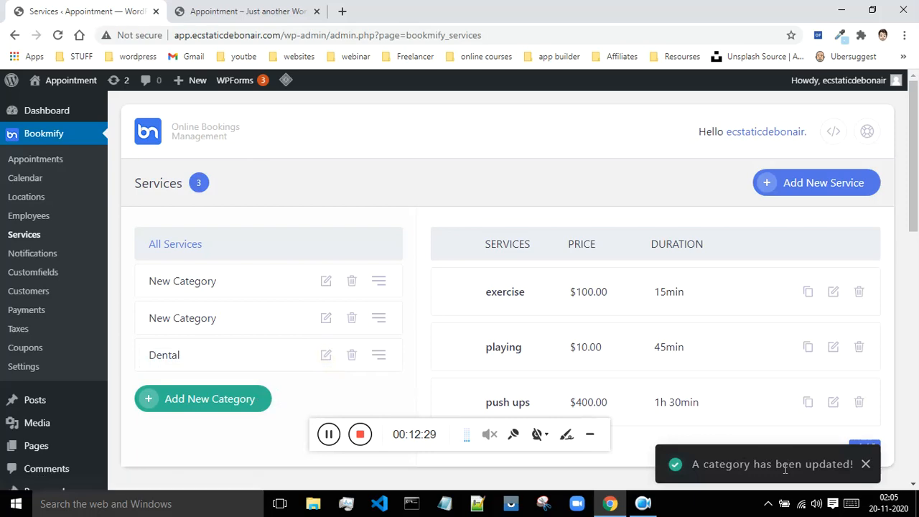
- Start a new service and assign it to the Dental category
left_click(811, 183)
left_click(400, 317)
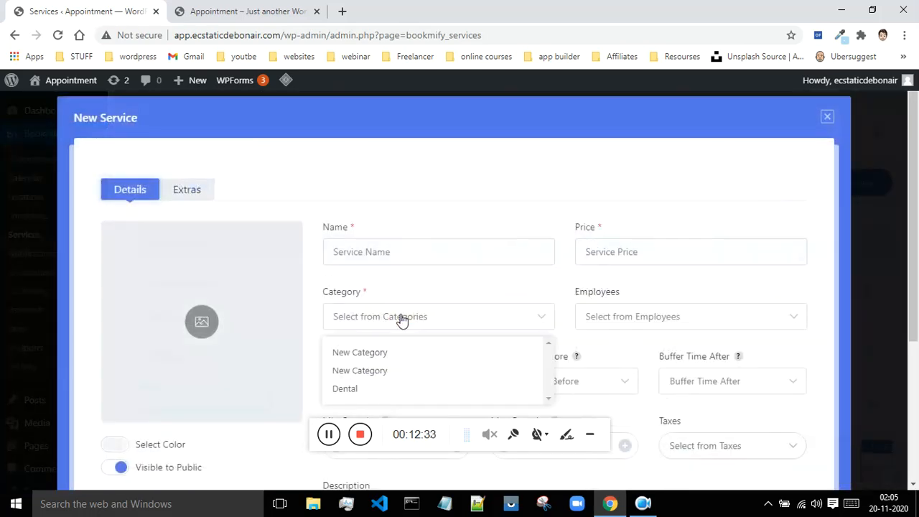
left_click(352, 389)
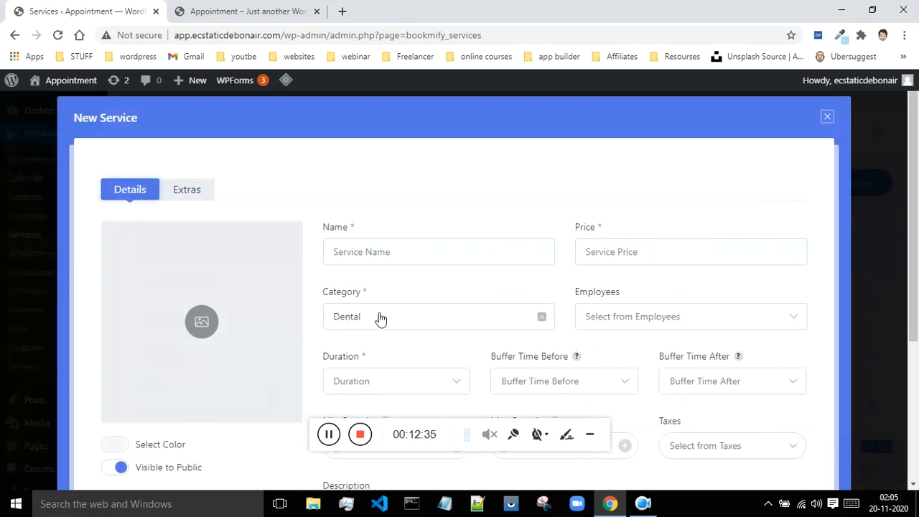
- Name the new service TEETH CLEANING in capital letters and set its price to 100
left_click(388, 254)
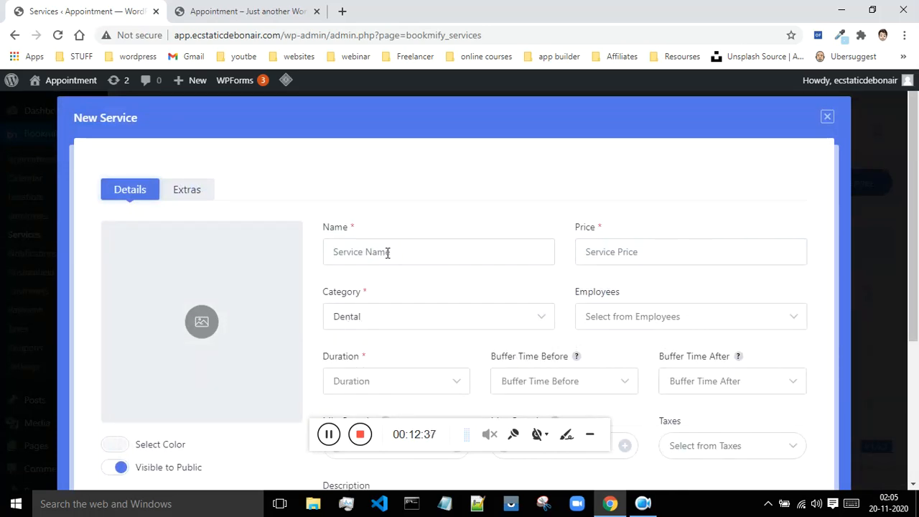
type("teeth cle")
key("ctrl+a")
key("BackSpace")
key("Caps_Lock")
type("TEETH CLE")
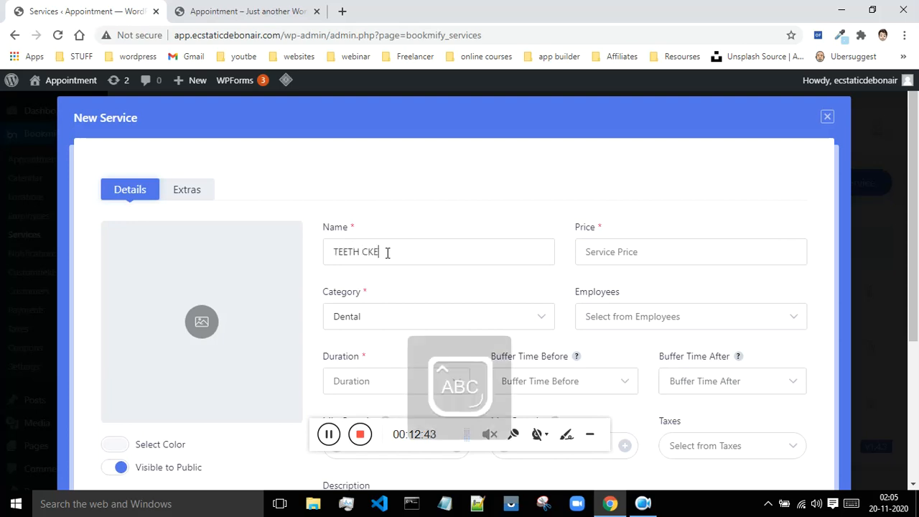
key("BackSpace")
key("BackSpace")
type("LEANING")
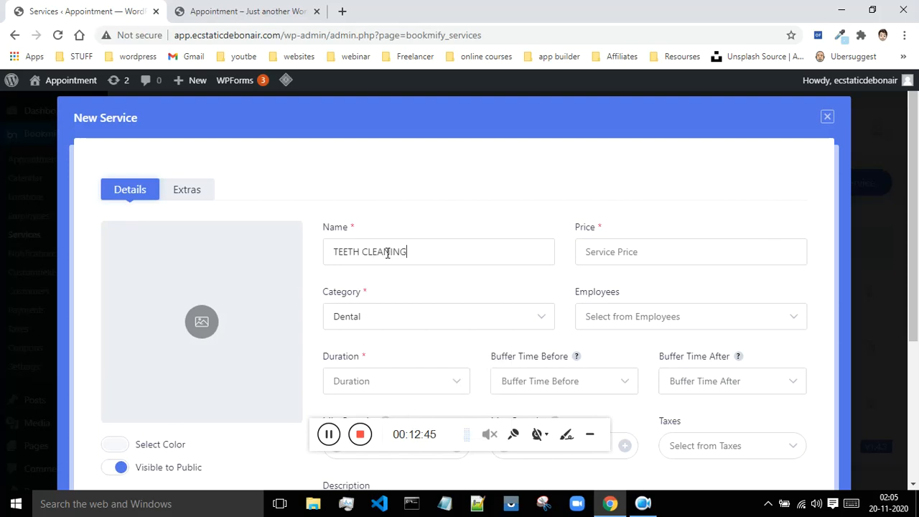
type("100")
- Assign the only listed employee to the teeth cleaning service
scroll(551, 263, "down", 1)
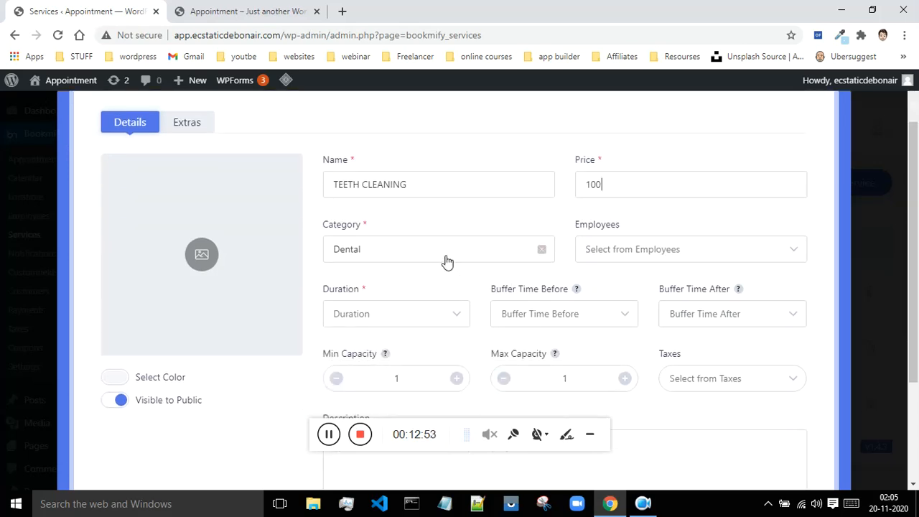
left_click(669, 255)
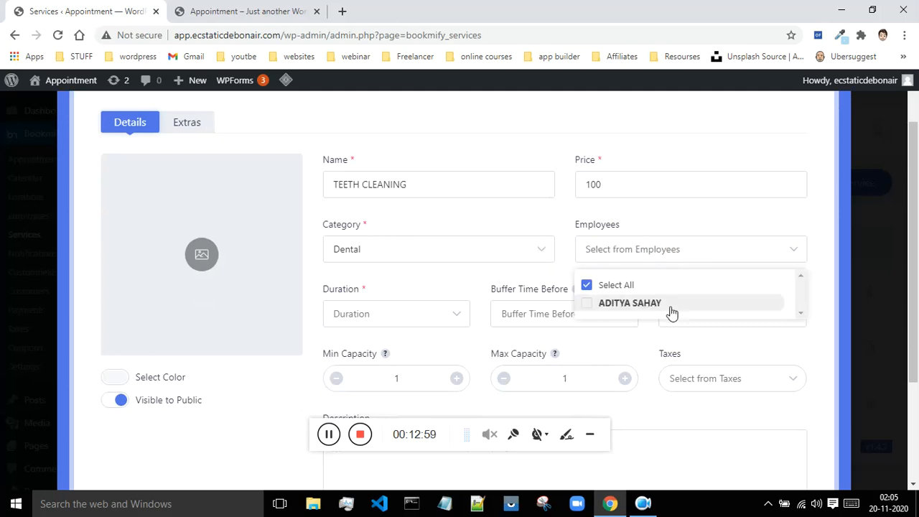
left_click(641, 308)
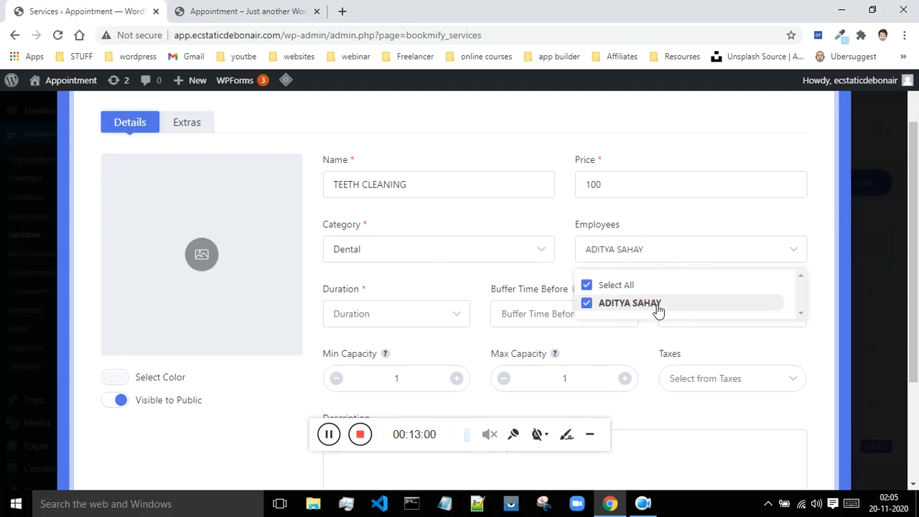
left_click(561, 237)
- Set the service's duration to 1h and the buffer time before it to 15min
scroll(400, 291, "down", 1)
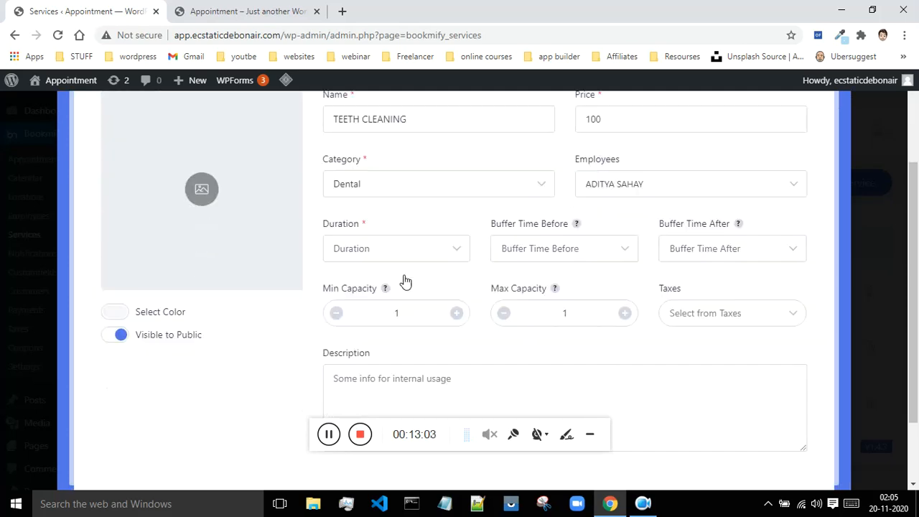
left_click(387, 253)
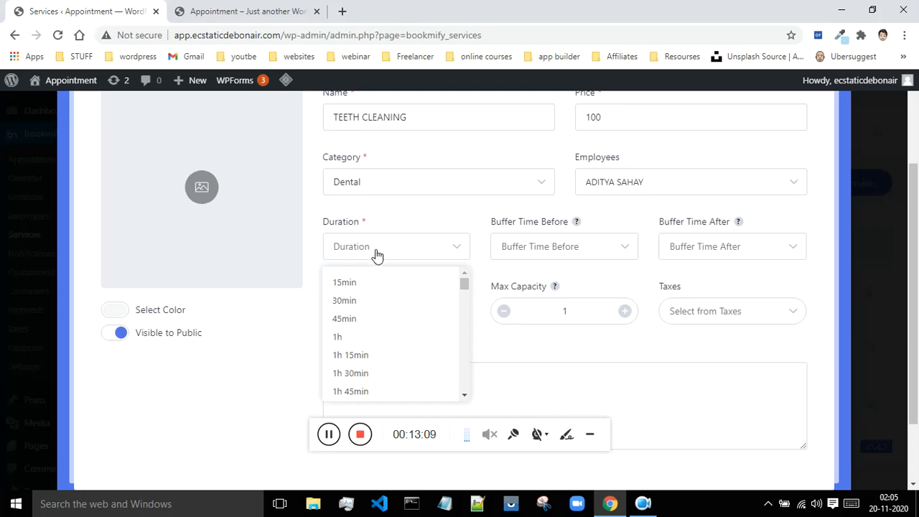
left_click(365, 337)
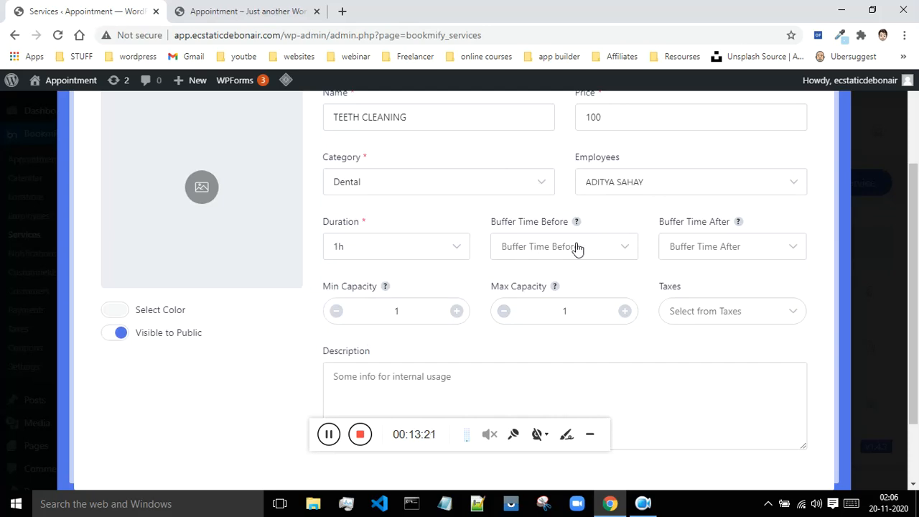
left_click(576, 248)
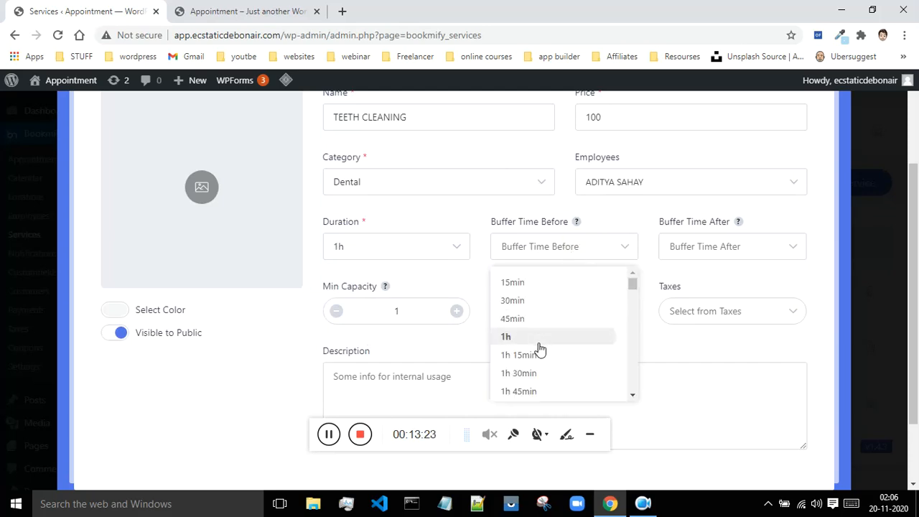
left_click(534, 281)
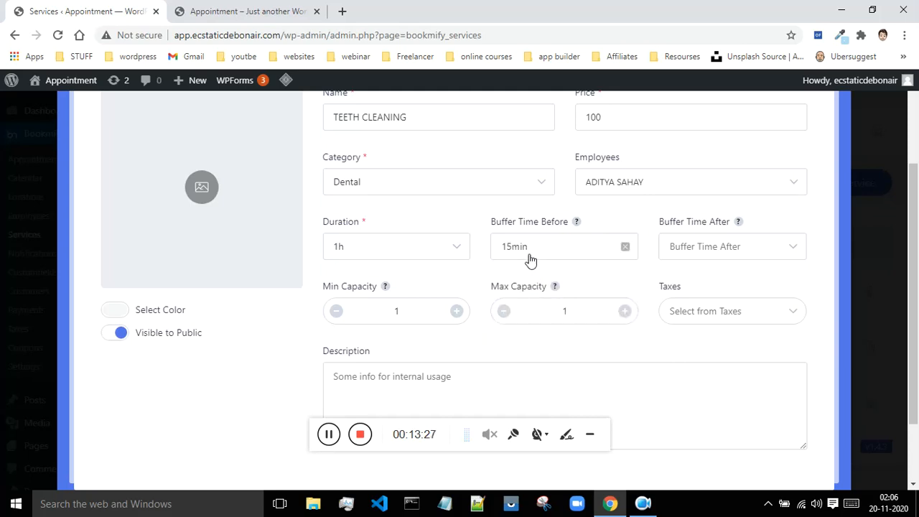
- Look through the available buffer times after the teeth cleaning service without choosing one
left_click(749, 248)
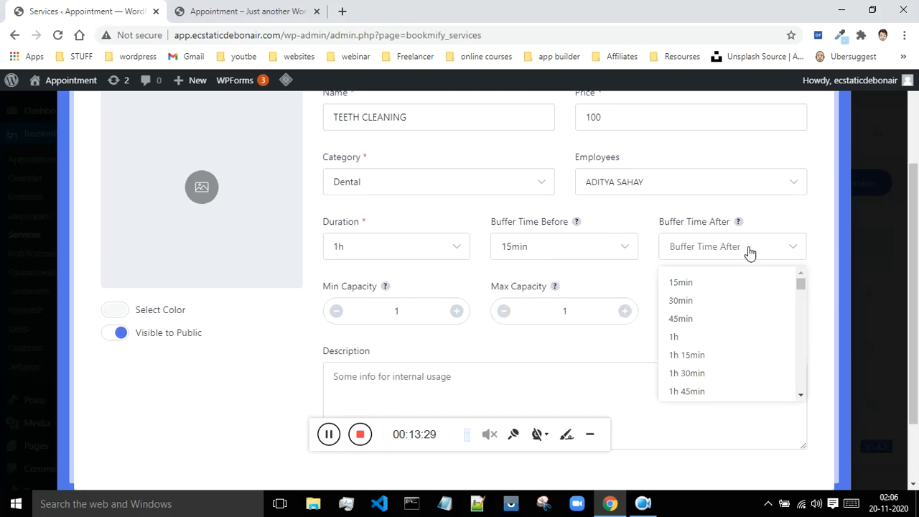
scroll(740, 305, "down", 12)
scroll(742, 311, "down", 10)
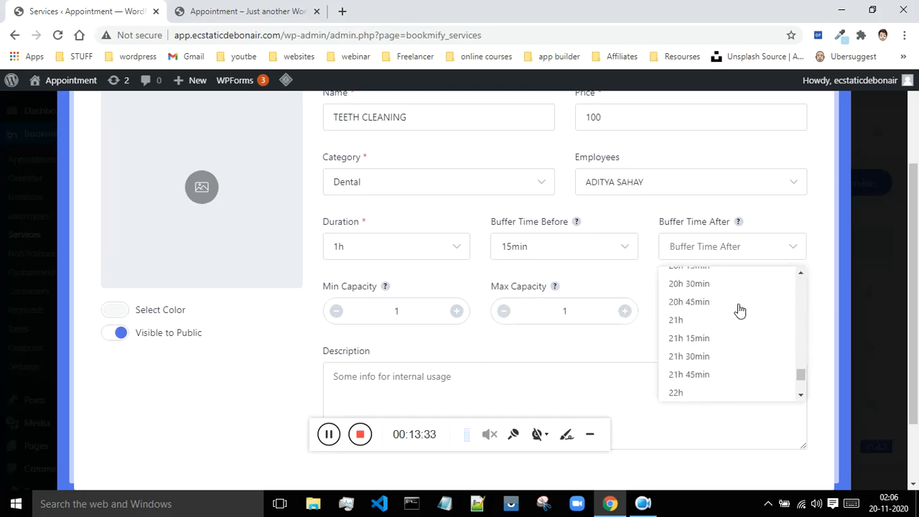
scroll(740, 309, "up", 5)
scroll(740, 309, "down", 5)
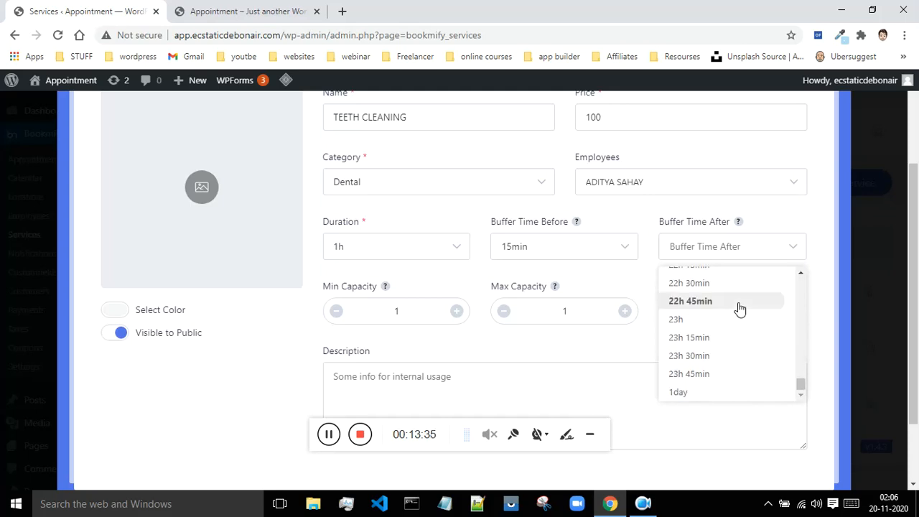
scroll(740, 309, "up", 20)
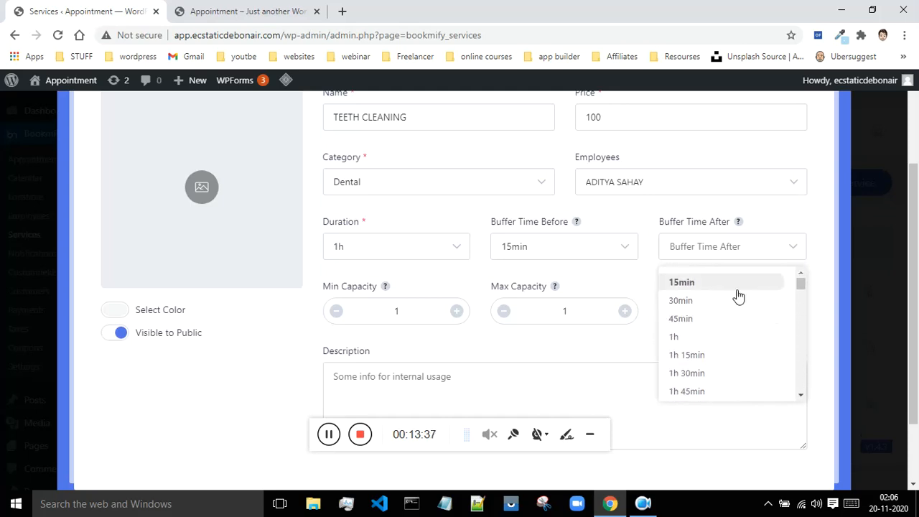
left_click(644, 286)
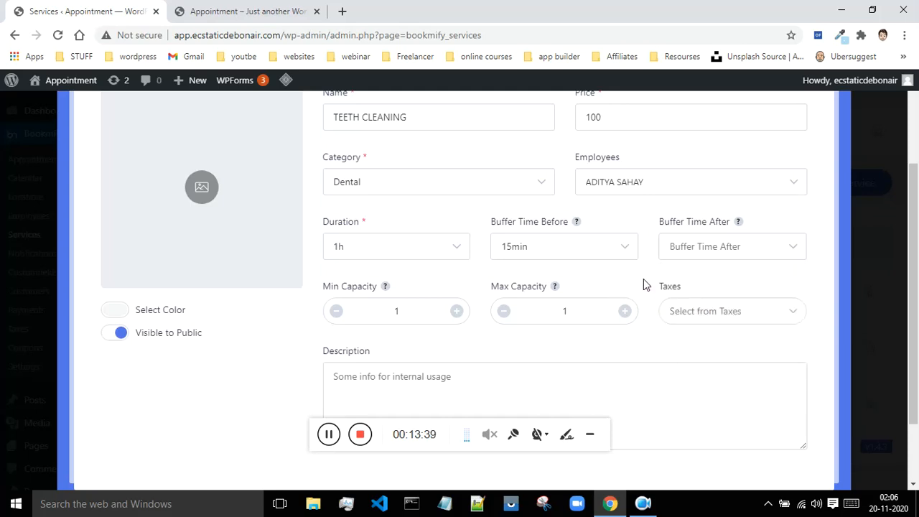
- Check the minimum capacity help and choose Select All for the teeth cleaning service's taxes
mouse_move(385, 287)
left_click(766, 324)
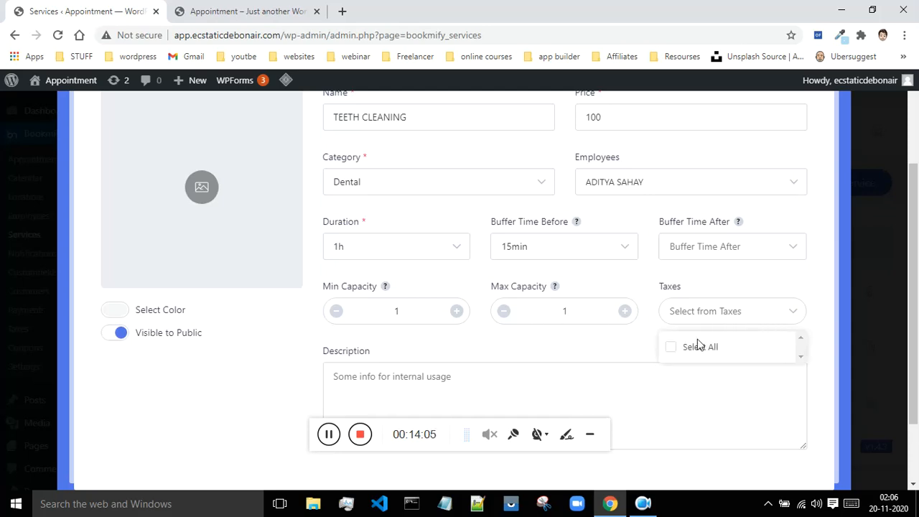
left_click(675, 352)
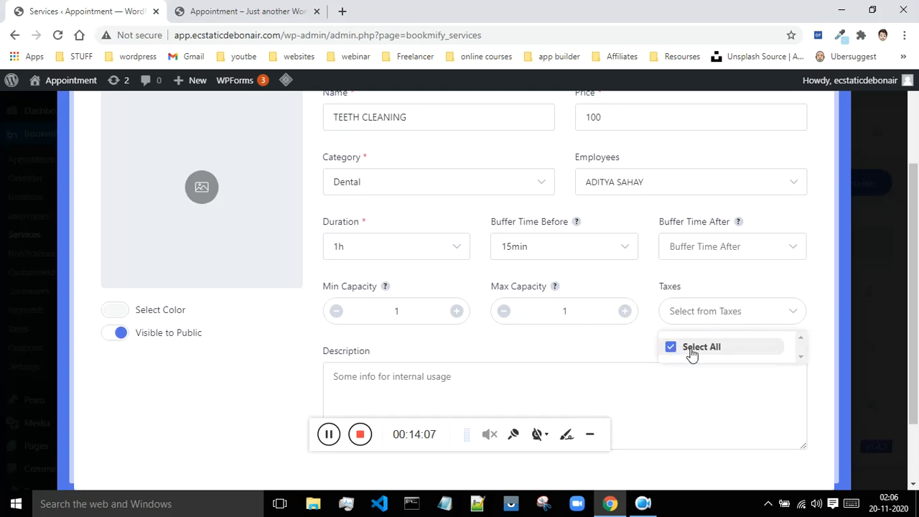
left_click(812, 287)
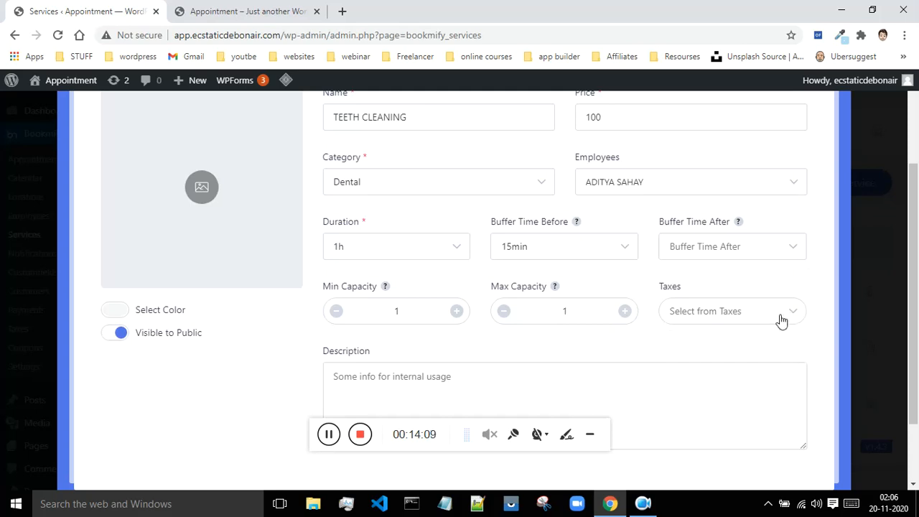
- Enter the description THIS ISERVICE CLEANES TEETHS for the teeth cleaning service and save the service
scroll(390, 338, "down", 1)
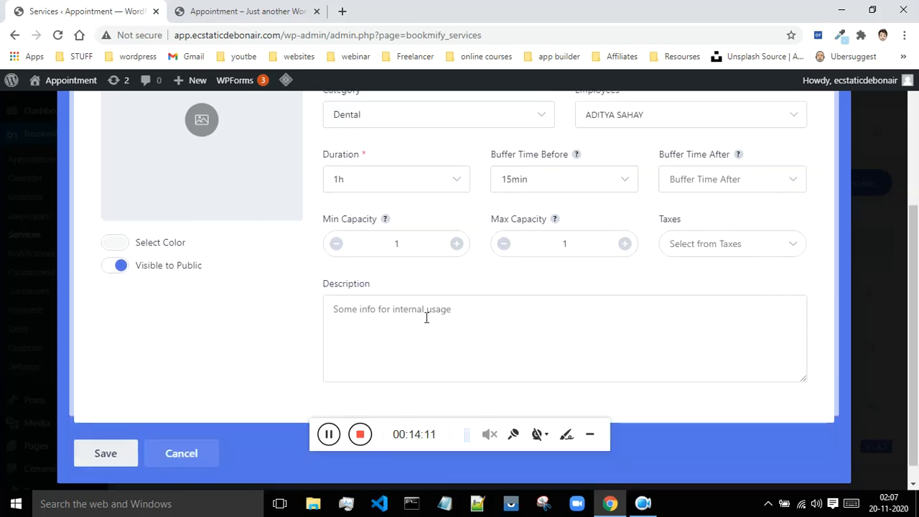
left_click(352, 311)
scroll(352, 311, "up", 3)
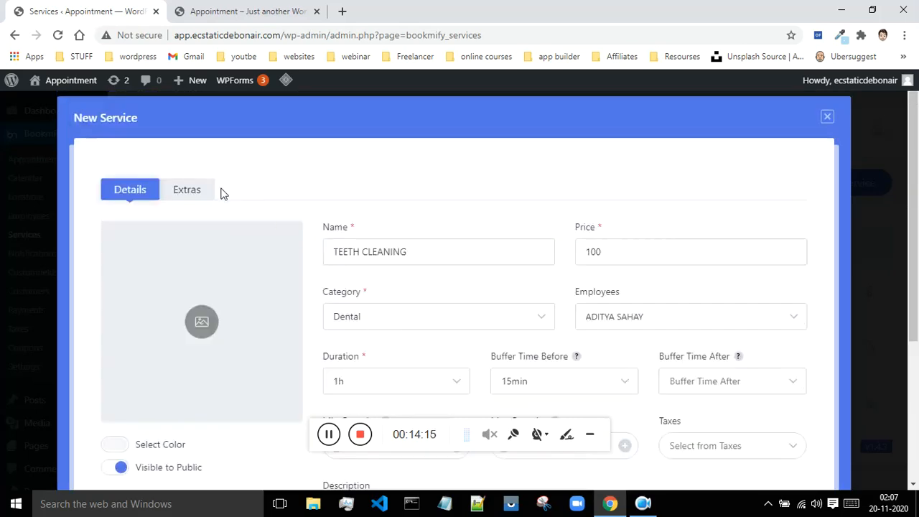
type("G")
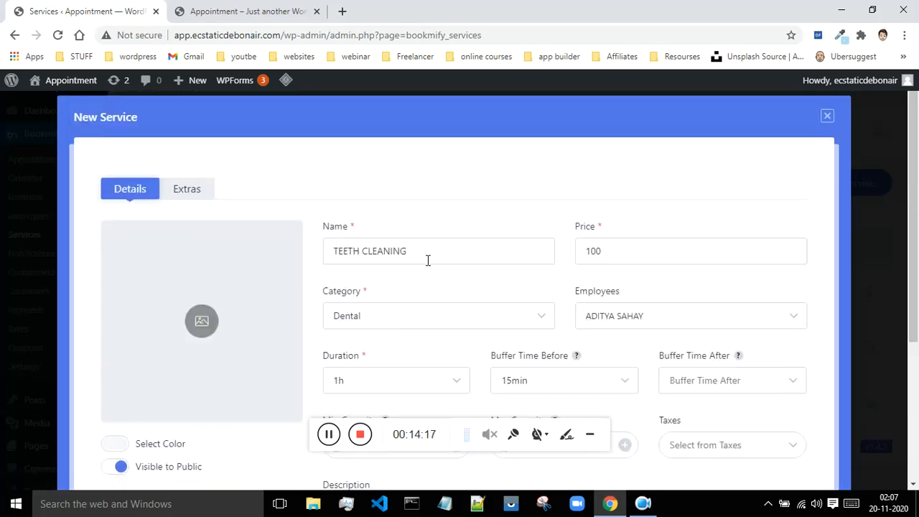
scroll(423, 262, "down", 3)
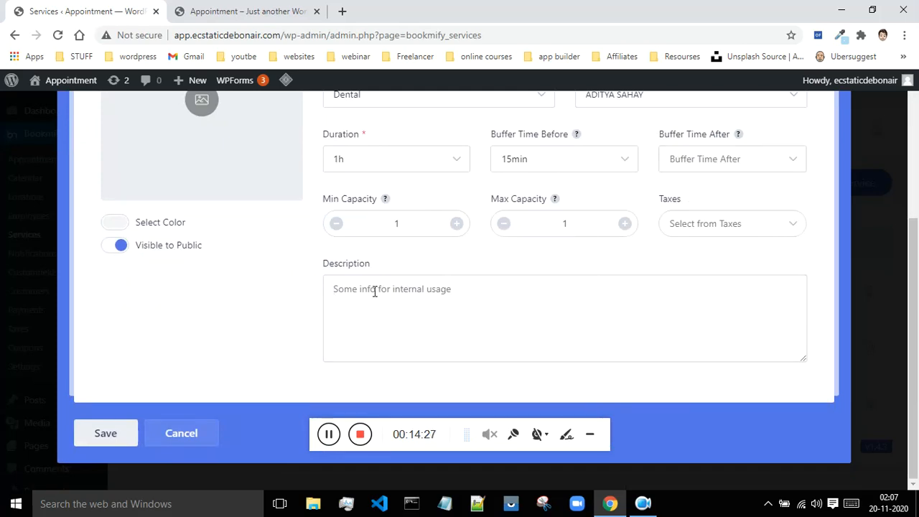
type("THIS ISERVICE CLEANIN")
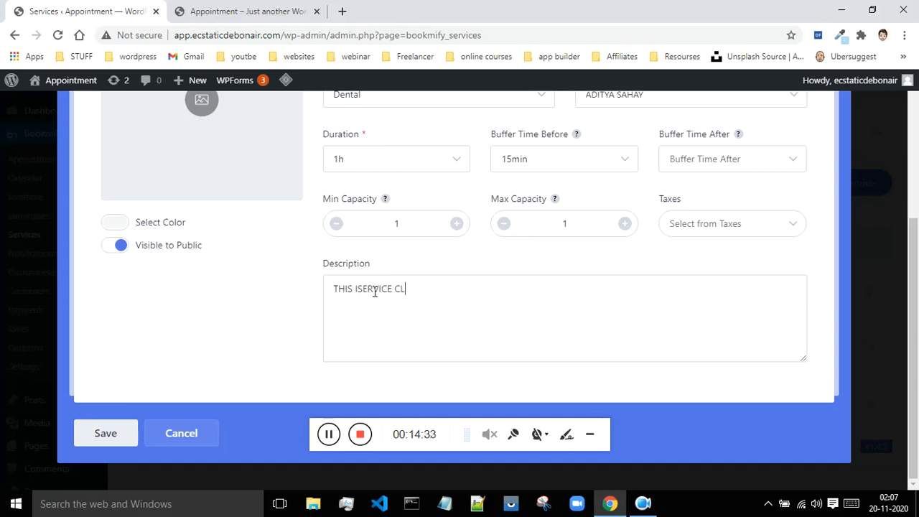
key("BackSpace")
key("BackSpace")
type("ES TEETHS")
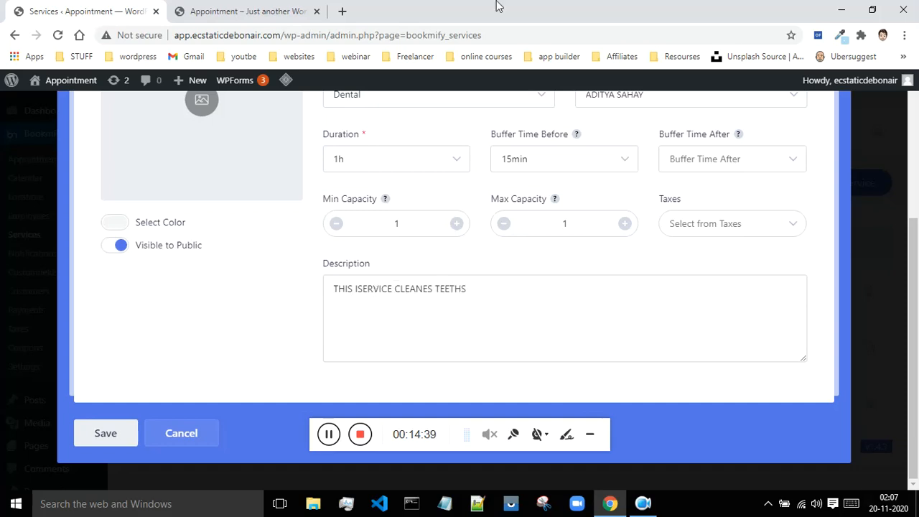
left_click(111, 435)
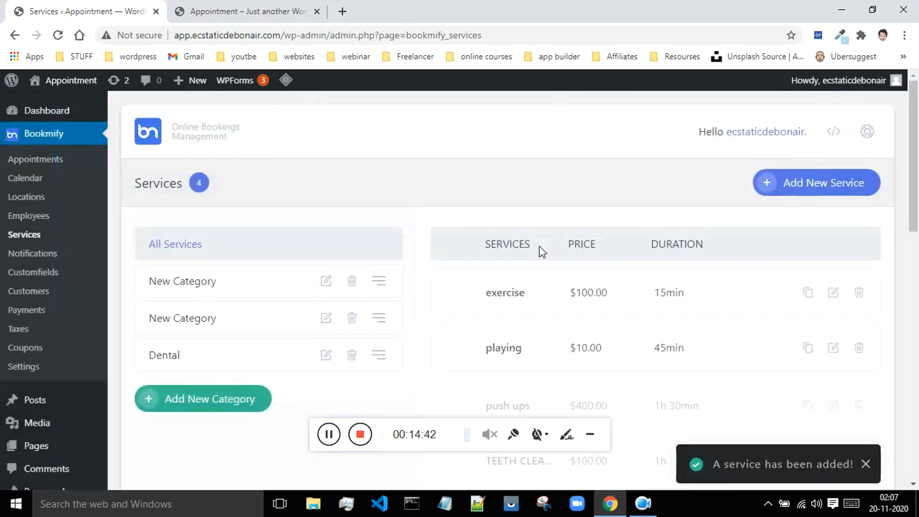
scroll(625, 266, "down", 2)
scroll(668, 273, "up", 1)
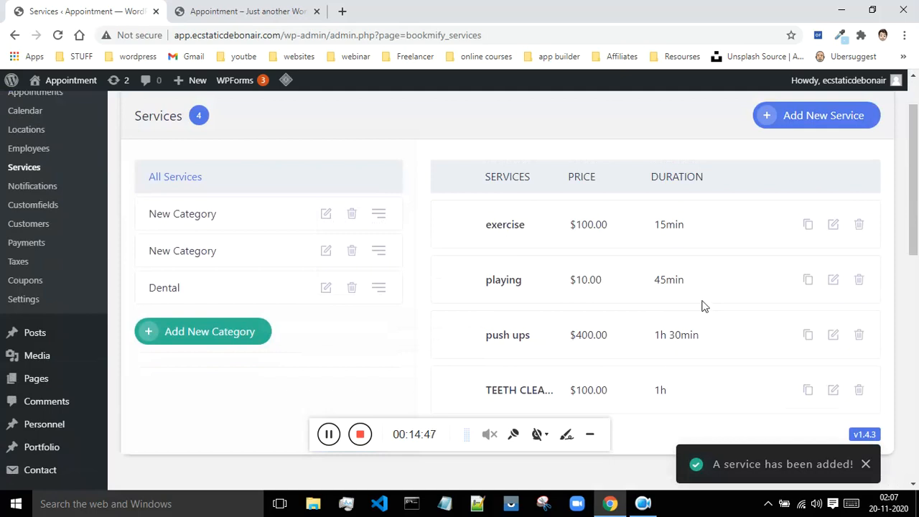
- Start another new service named TEETH WHITING in capital letters with a price of 200
left_click(811, 117)
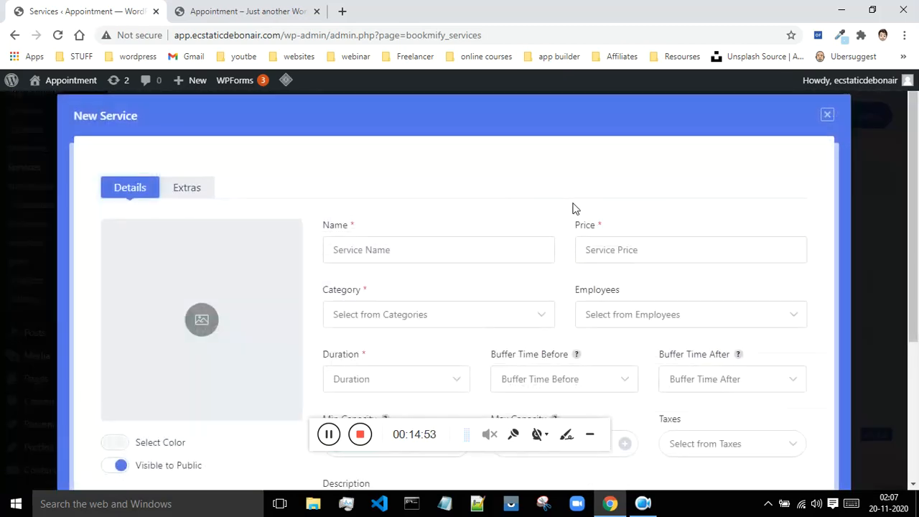
scroll(574, 208, "down", 1)
left_click(377, 184)
type("TEETH WHITING")
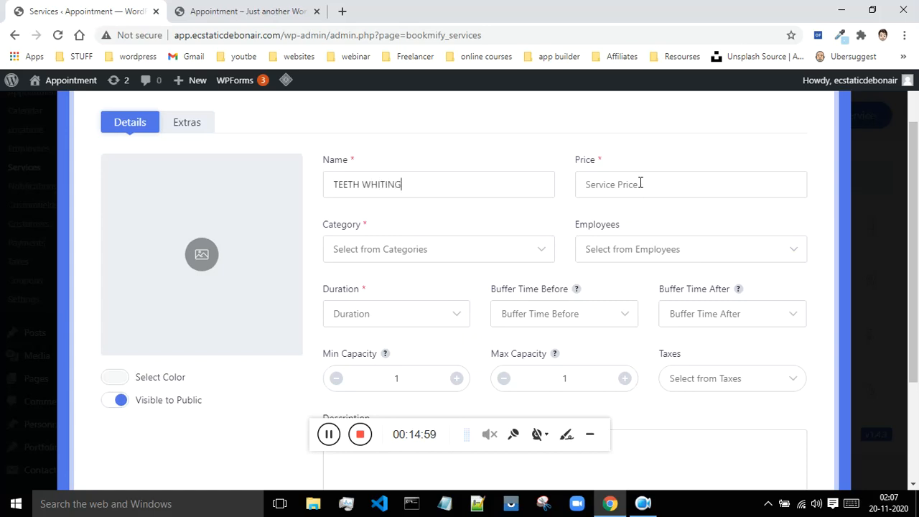
type("200")
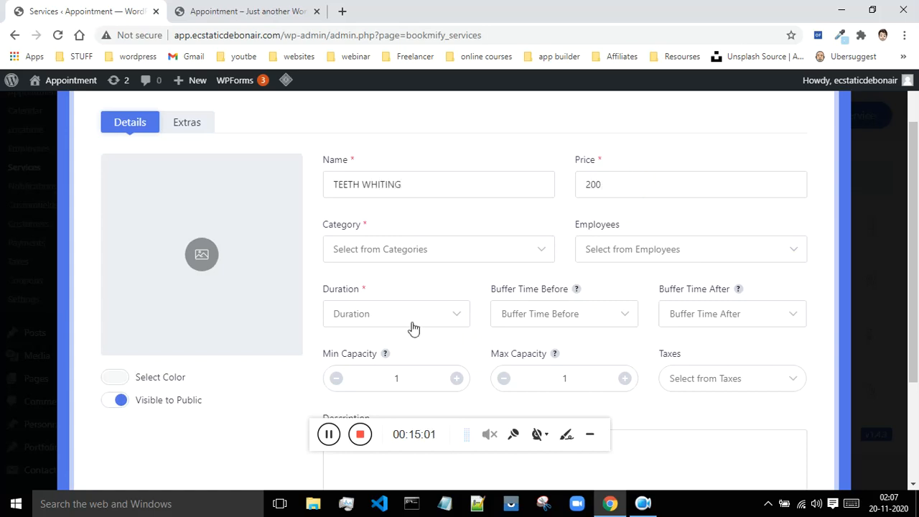
- Put the TEETH WHITING service in the Dental category and assign the only listed employee to it
left_click(431, 259)
left_click(389, 321)
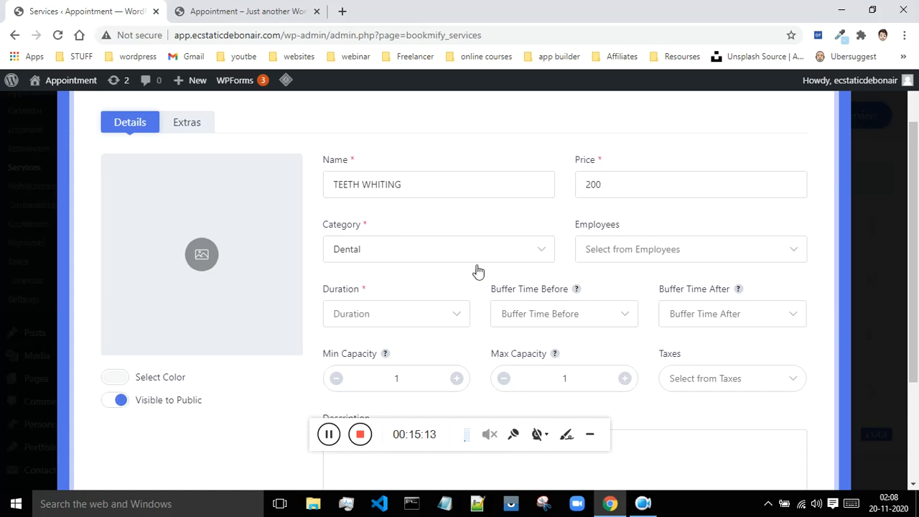
left_click(711, 254)
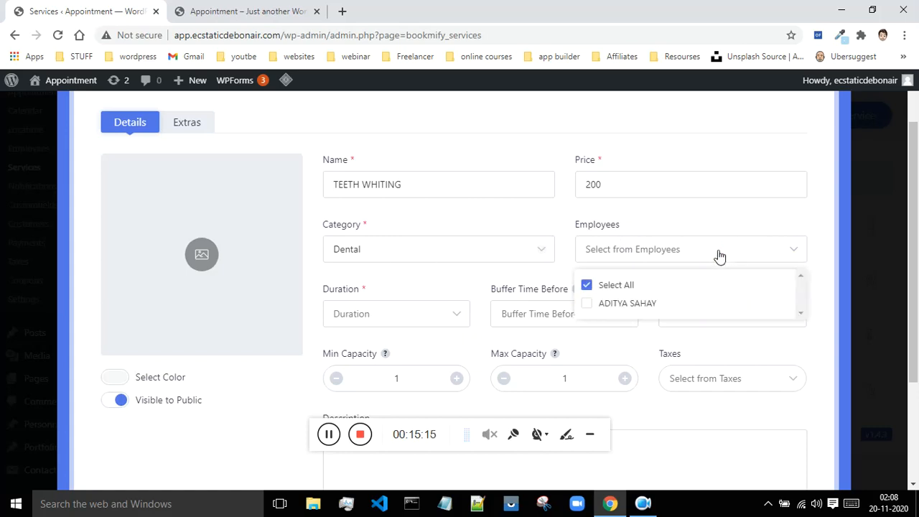
left_click(651, 304)
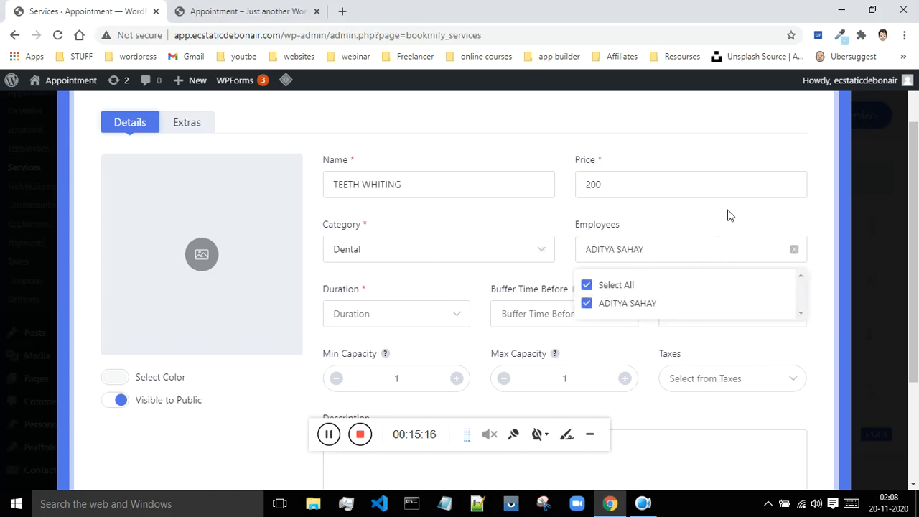
left_click(691, 227)
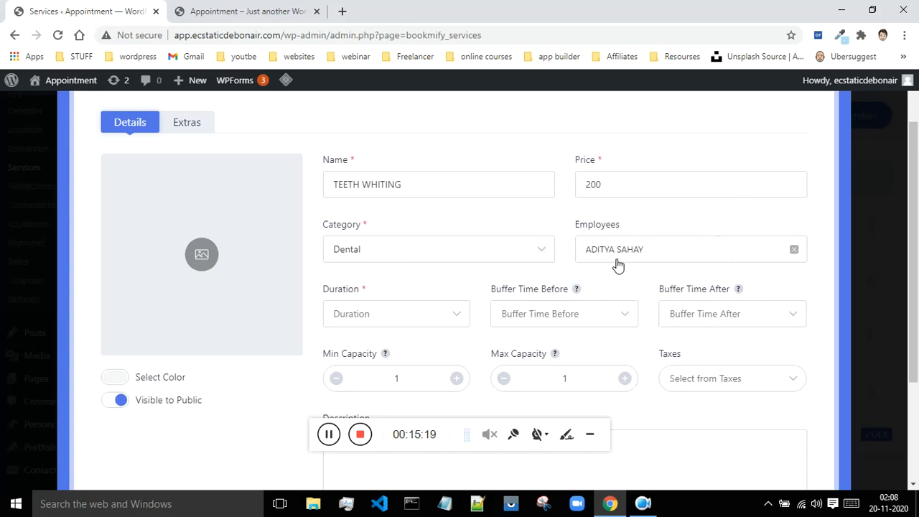
- Set the TEETH WHITING service's duration to 1h 15min and view the buffer times before it without choosing one
scroll(618, 265, "down", 1)
left_click(370, 247)
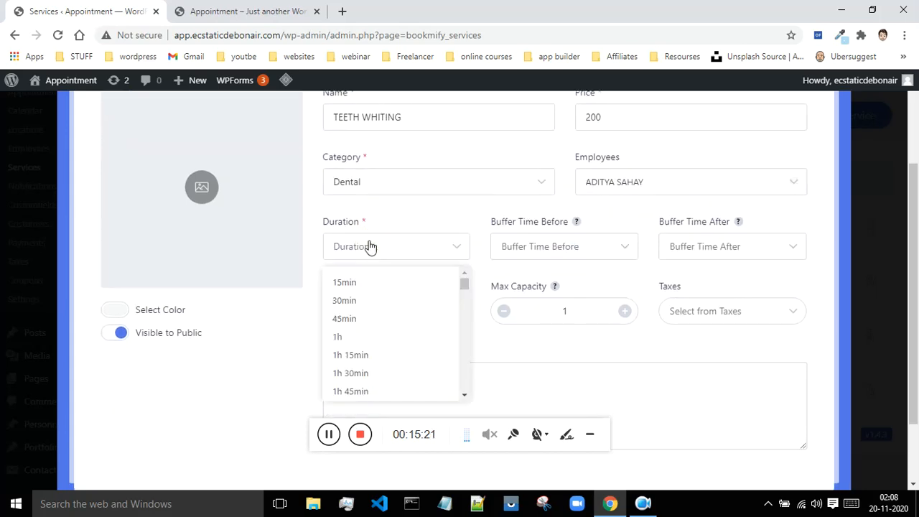
left_click(366, 356)
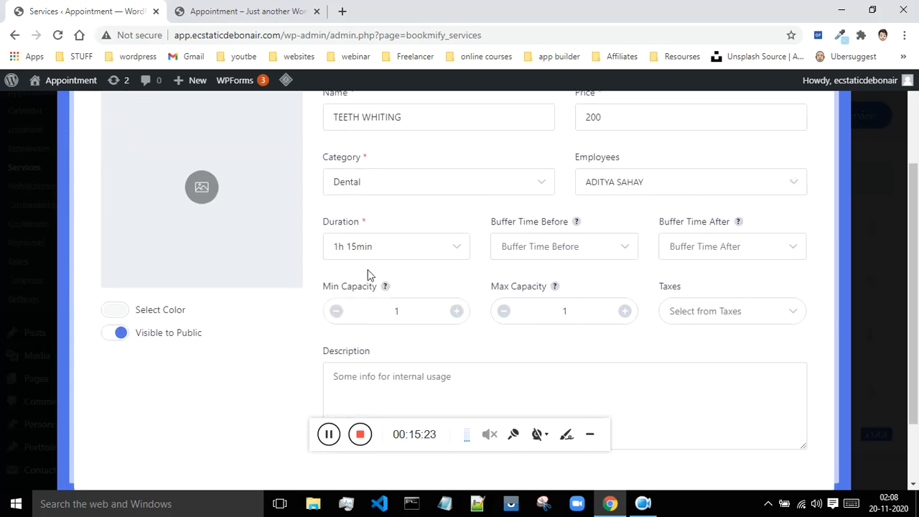
left_click(585, 252)
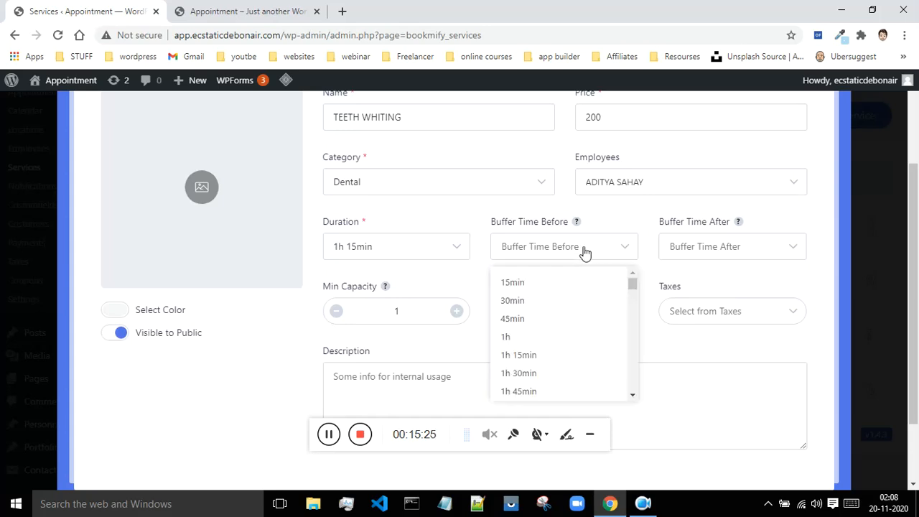
left_click(591, 245)
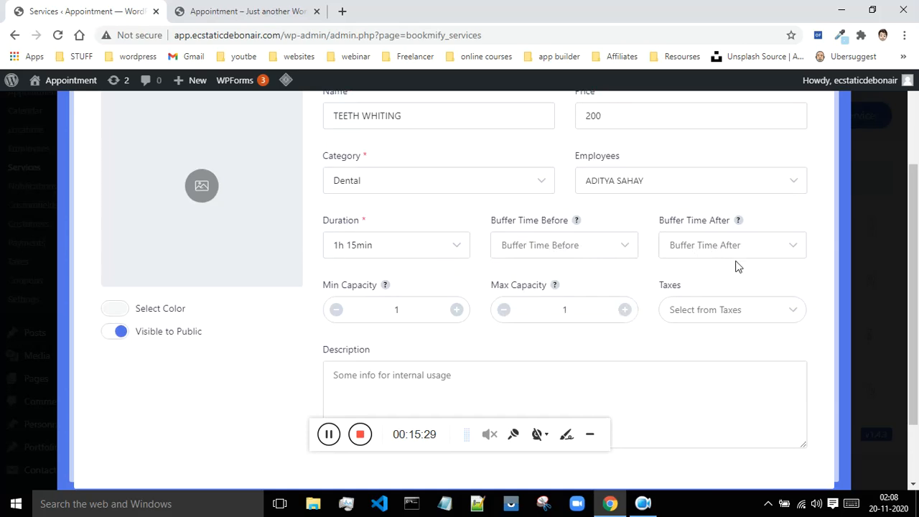
- Describe the TEETH WHITING service as THIS WILL HELP IN TEETH WHITING and save the service
scroll(737, 268, "down", 2)
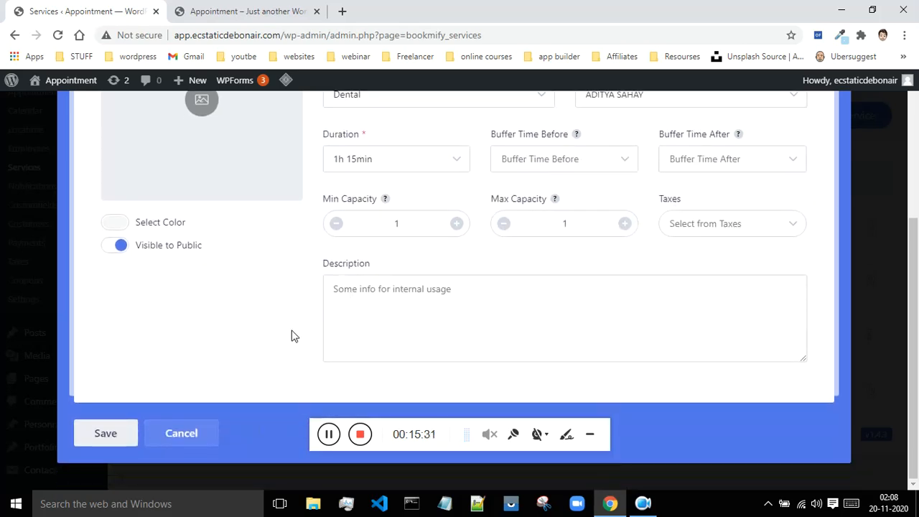
left_click(386, 302)
type("TH")
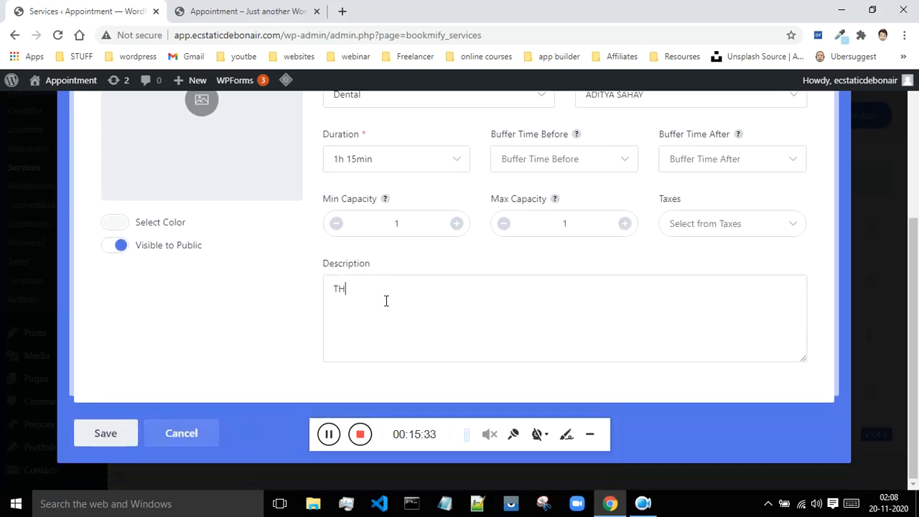
type("IS WILL HELP IN TEETH CLEANING")
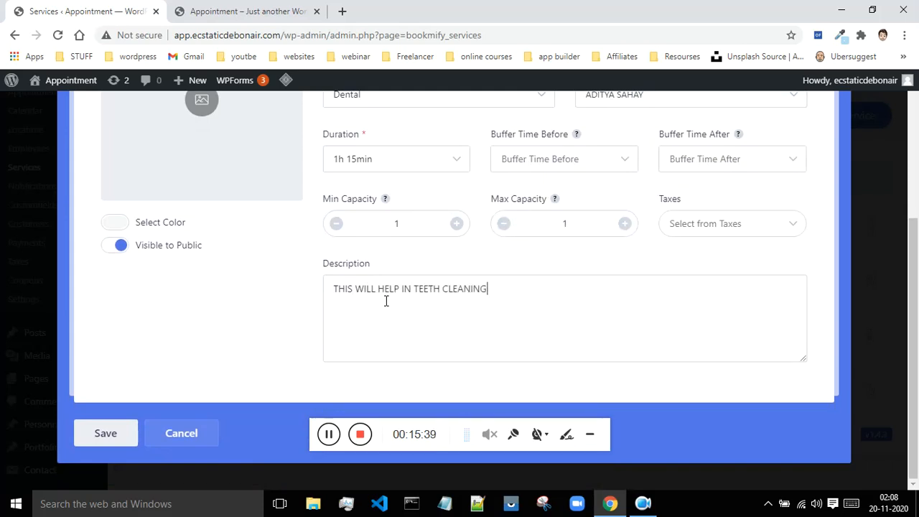
key("BackSpace")
key("BackSpace")
key("BackSpace")
key("BackSpace")
key("BackSpace")
key("BackSpace")
key("BackSpace")
key("BackSpace")
type("WHITING")
left_click(82, 431)
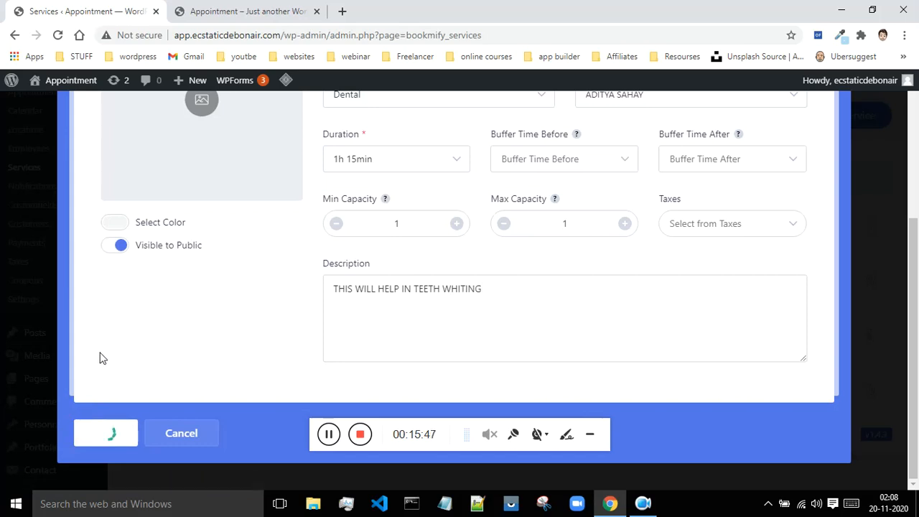
scroll(607, 298, "down", 2)
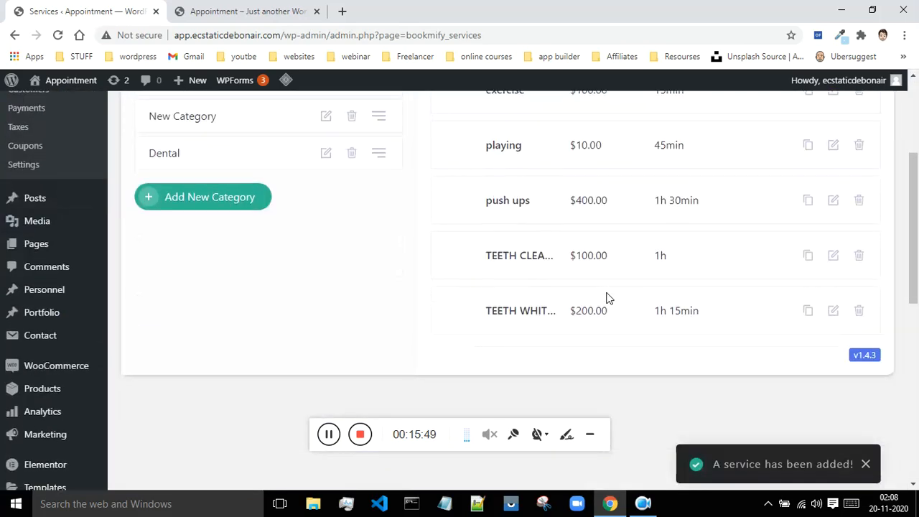
scroll(531, 287, "up", 2)
scroll(544, 297, "up", 1)
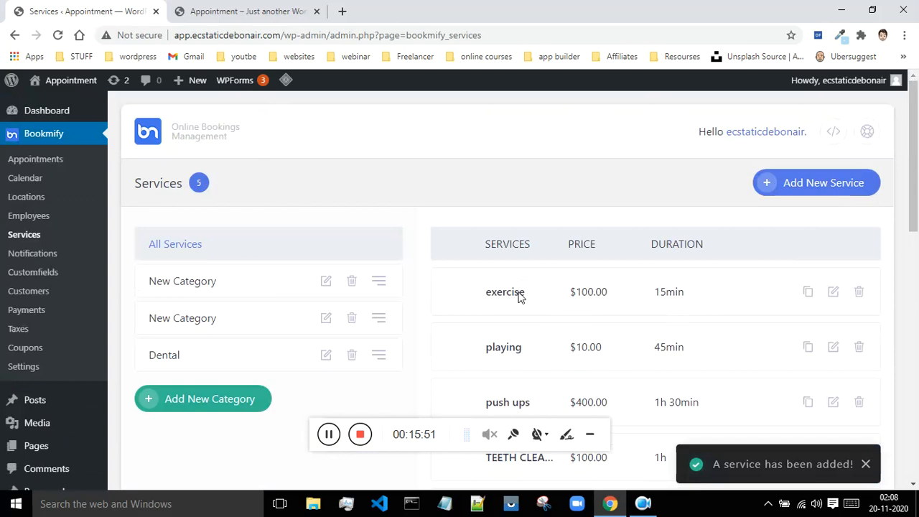
- Open Bookmify's notifications page and review the list of email notifications sent to customers
left_click(16, 257)
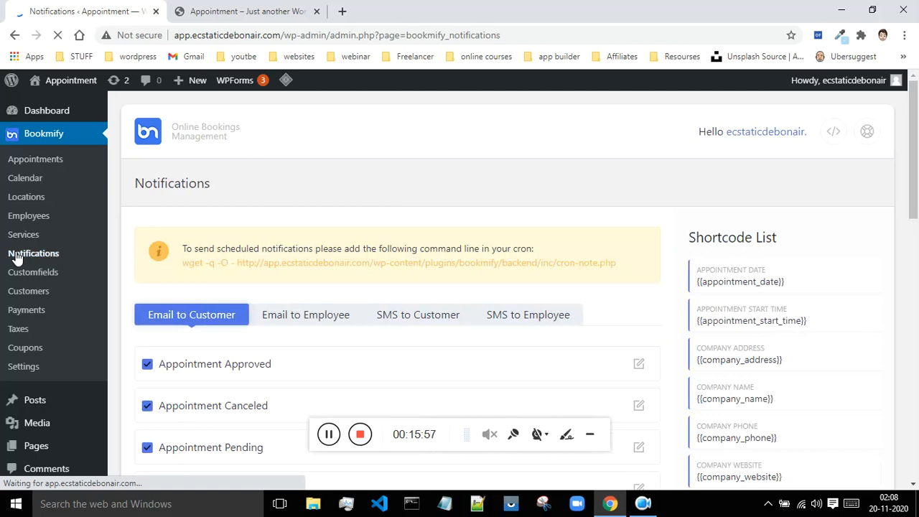
scroll(263, 272, "down", 4)
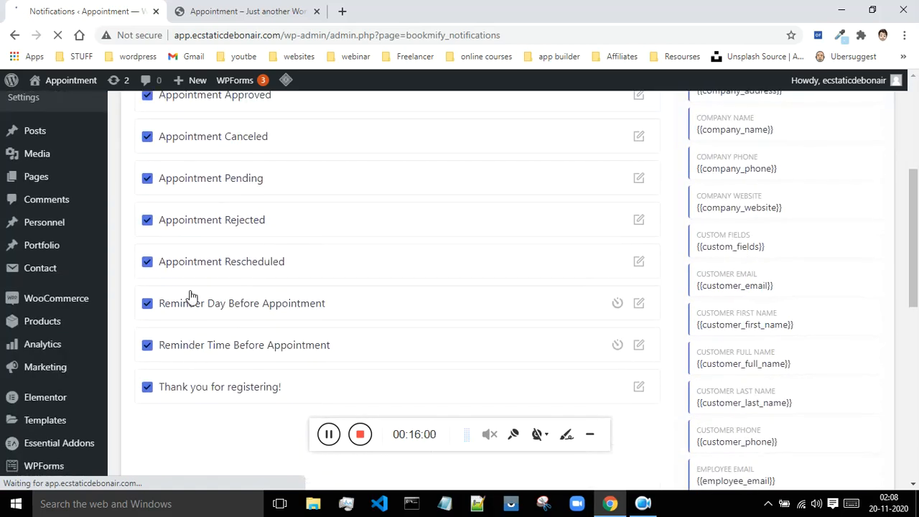
scroll(190, 298, "up", 3)
scroll(241, 310, "down", 1)
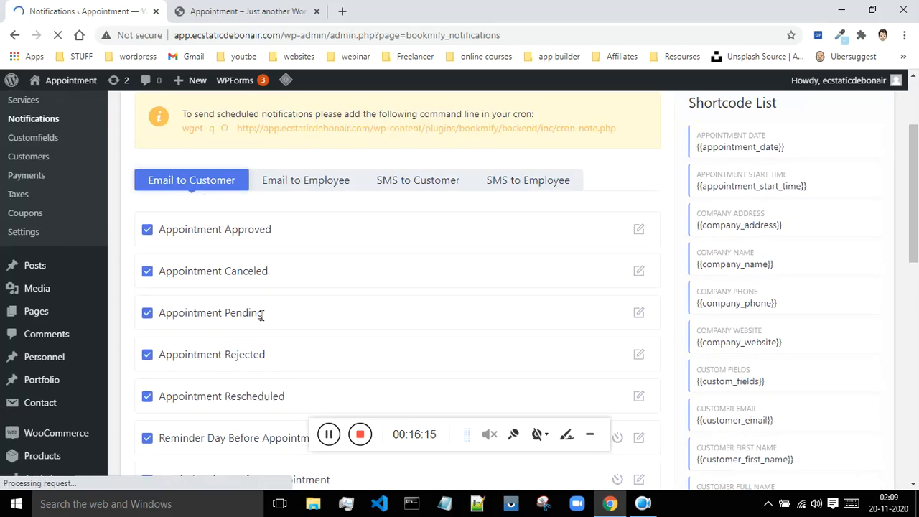
scroll(266, 314, "down", 1)
scroll(262, 335, "down", 1)
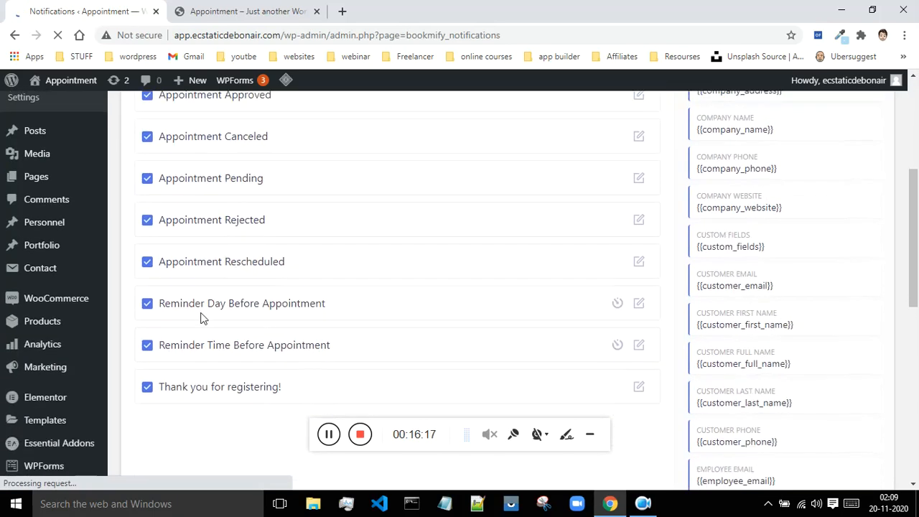
scroll(282, 360, "up", 2)
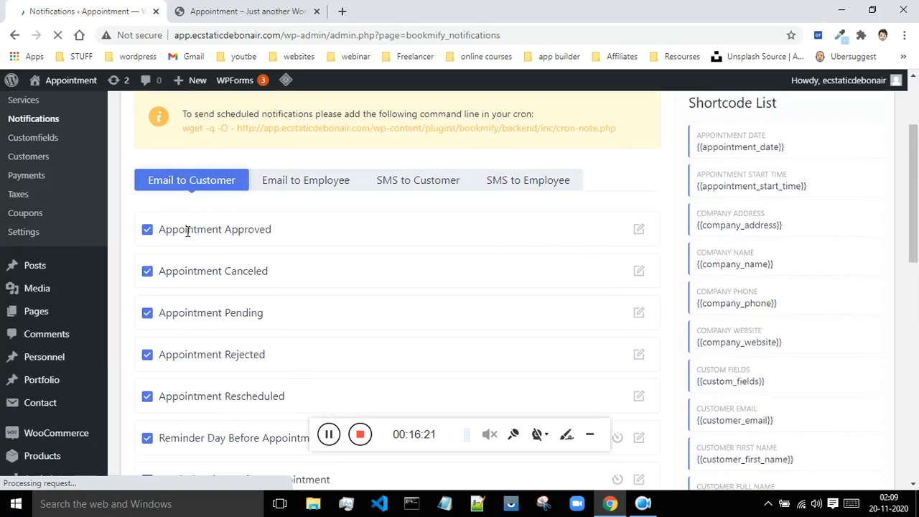
- Open the Appointment Approved customer email for editing and examine the customer, service and company shortcodes in its message
left_click(639, 230)
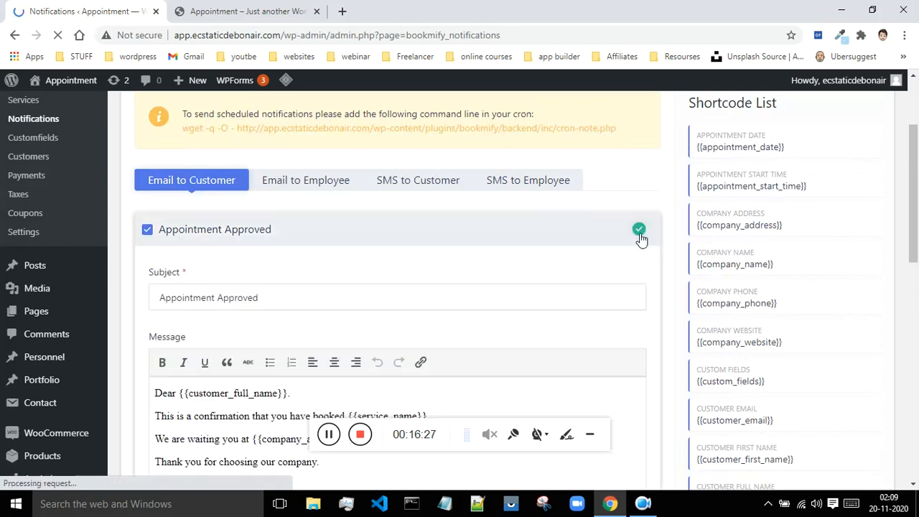
scroll(381, 257, "down", 1)
scroll(377, 255, "down", 1)
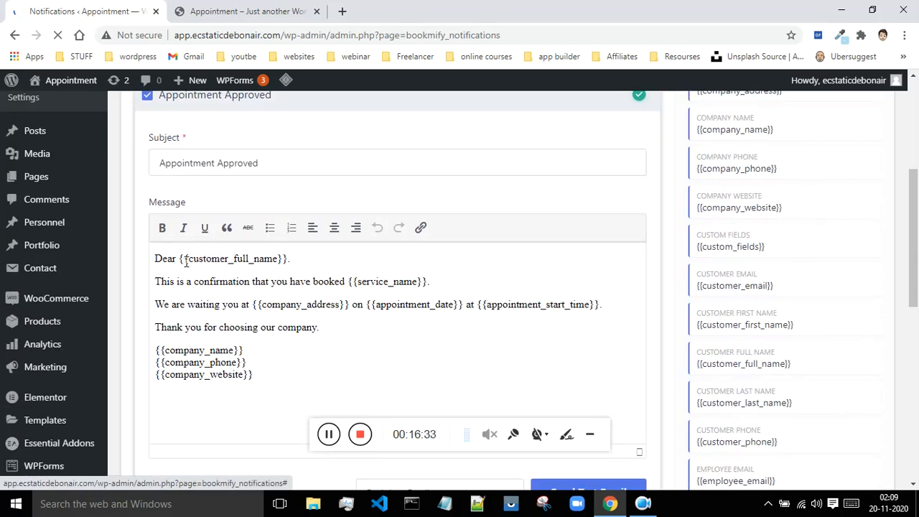
left_click_drag(288, 260, 188, 264)
left_click(354, 263)
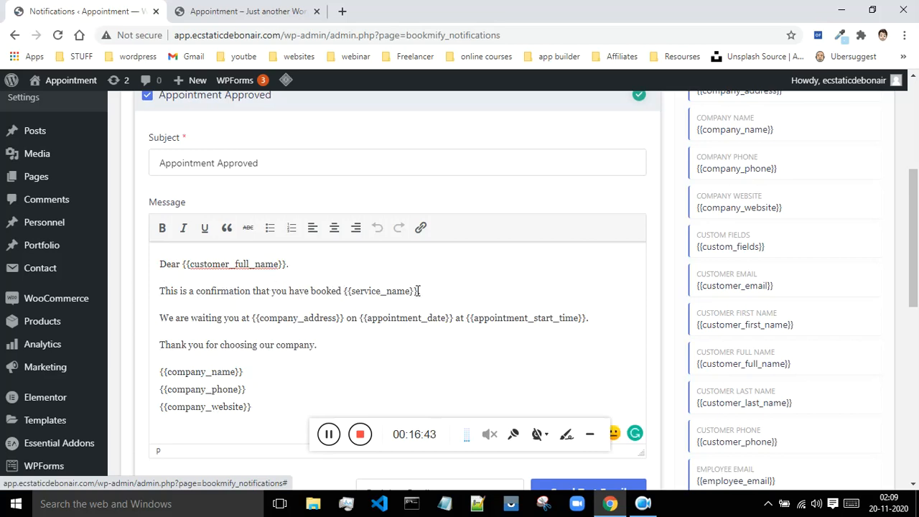
left_click_drag(419, 291, 347, 295)
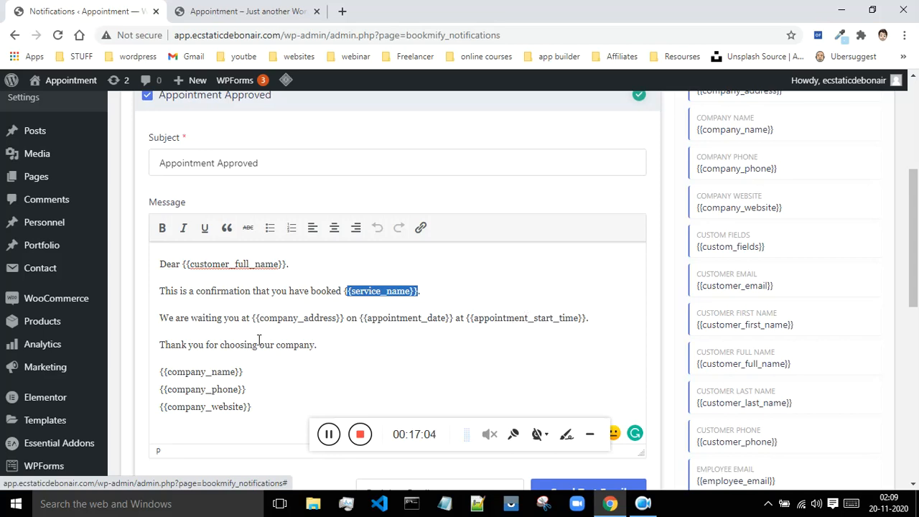
left_click_drag(242, 371, 158, 372)
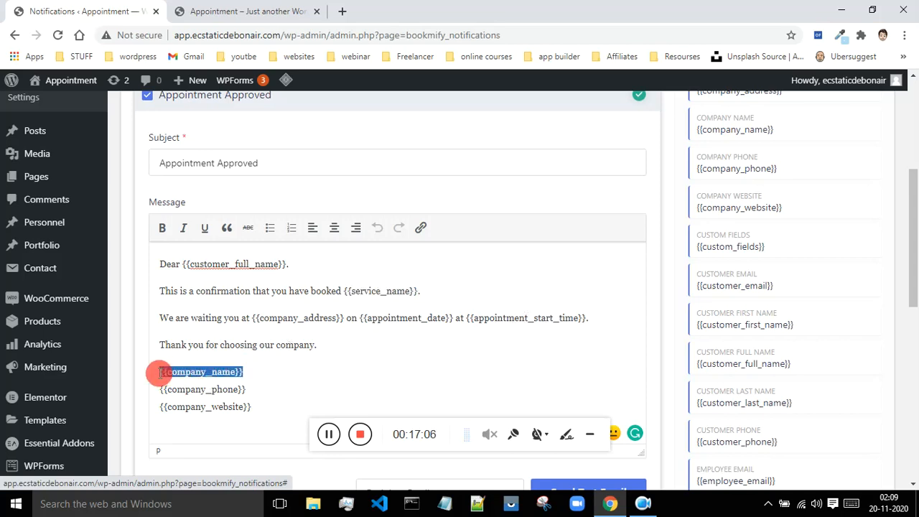
left_click(260, 392)
left_click_drag(260, 392, 156, 390)
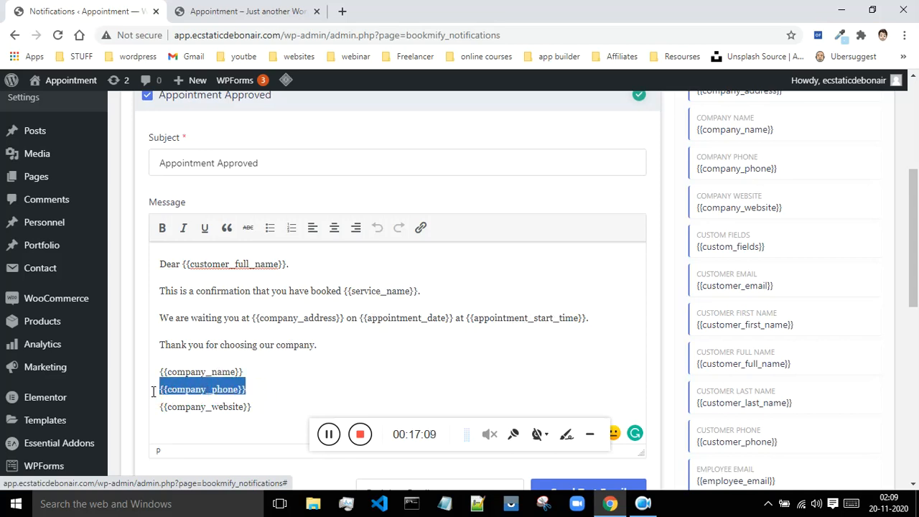
left_click_drag(251, 406, 148, 413)
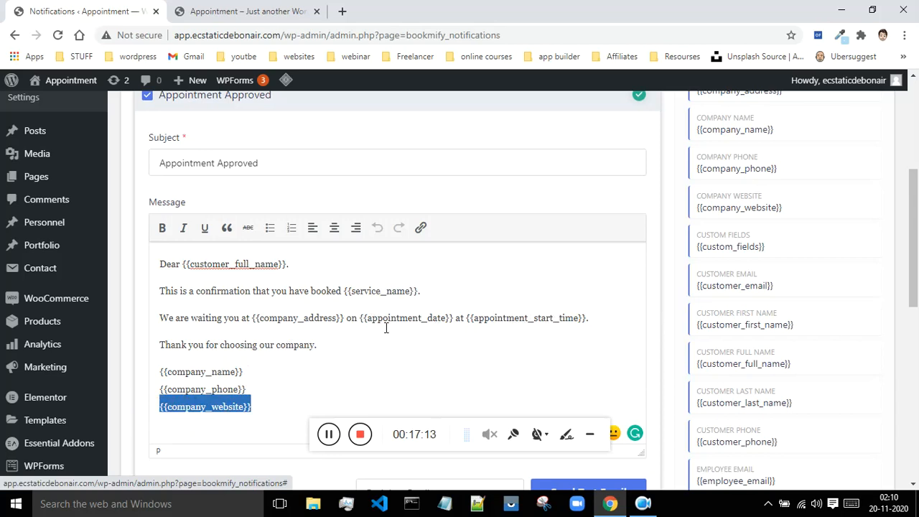
- Examine the available shortcodes in the shortcode list, from the customer email shortcode down to the total price one
scroll(835, 248, "down", 1)
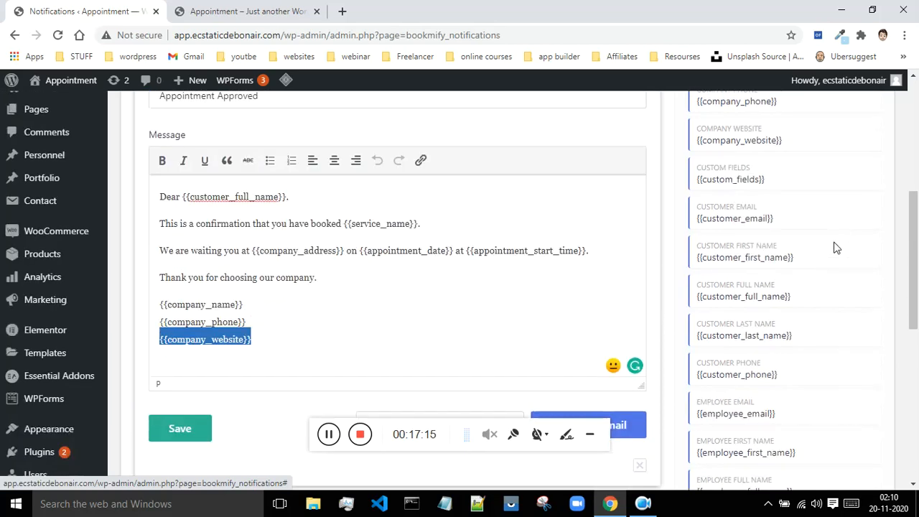
left_click_drag(778, 219, 744, 220)
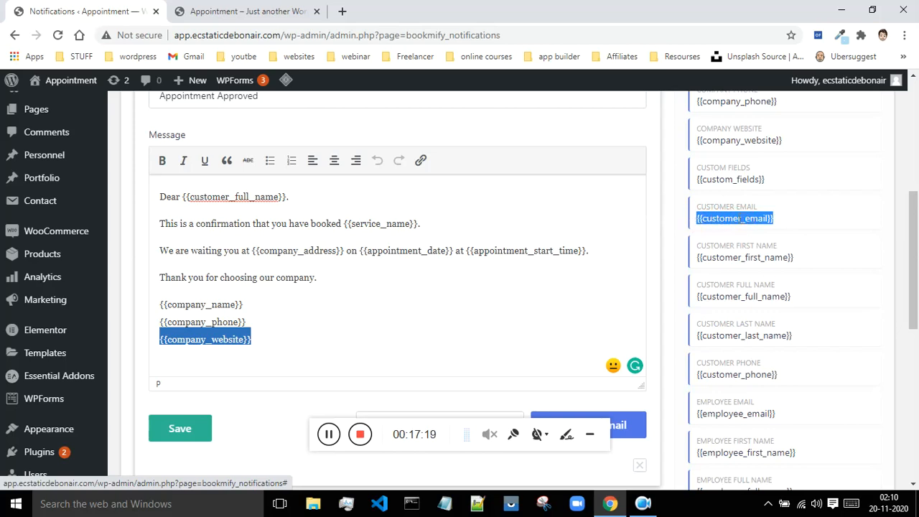
left_click(716, 219)
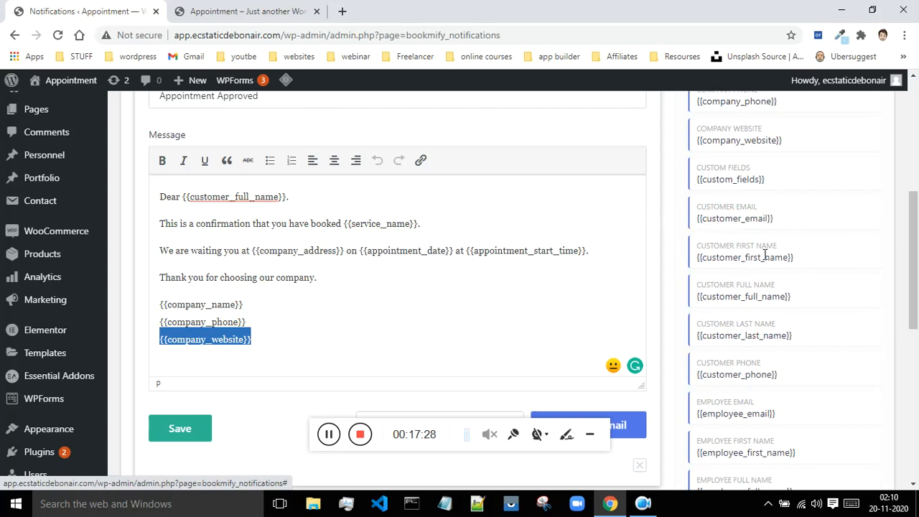
scroll(772, 316, "down", 2)
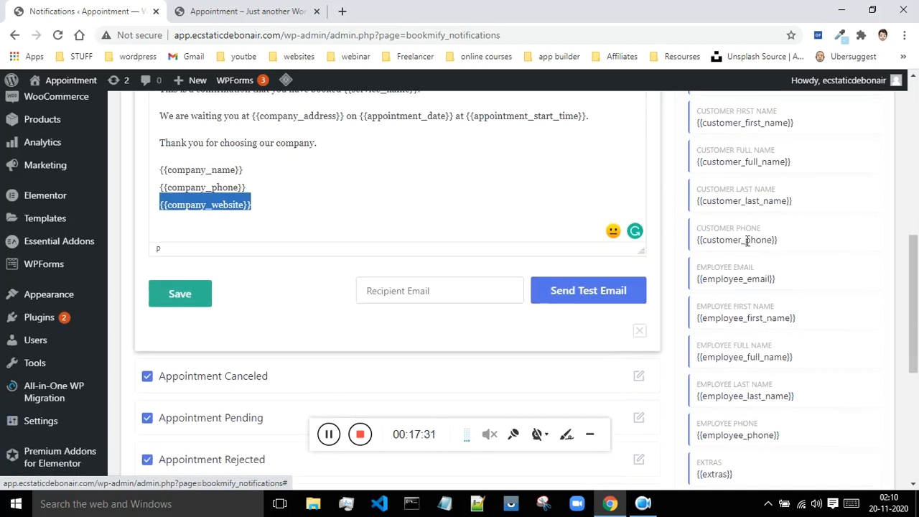
scroll(774, 265, "down", 2)
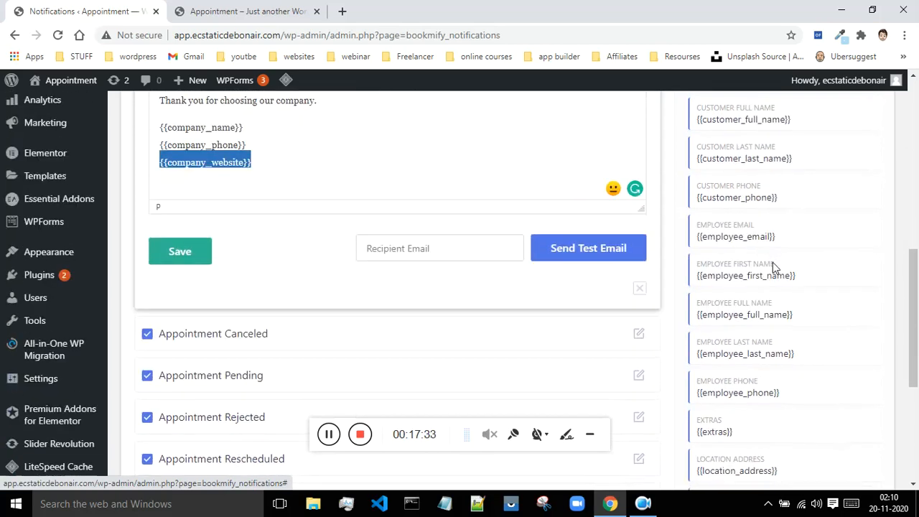
scroll(775, 280, "down", 2)
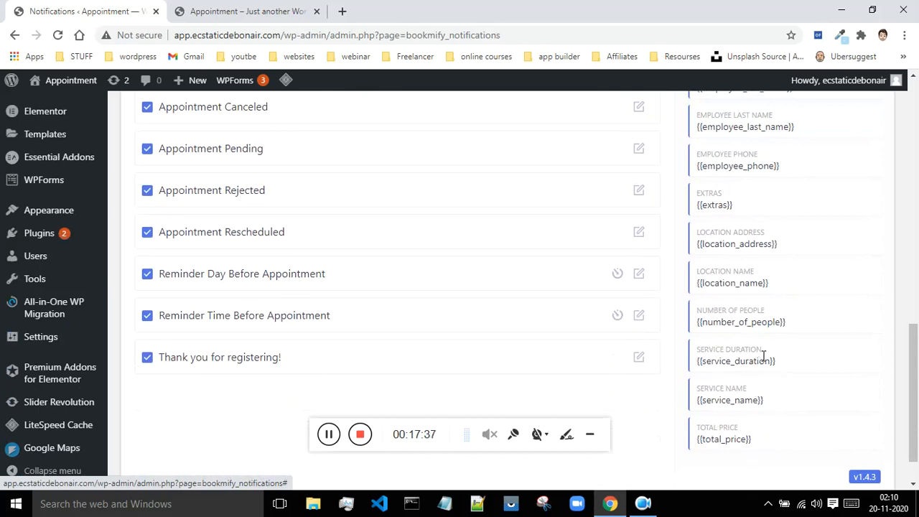
- Copy the {{total_price}} shortcode and add the line AND U HAVE TO PAY {{total_price}} below the appointment time sentence
left_click(754, 439)
key("ctrl+c")
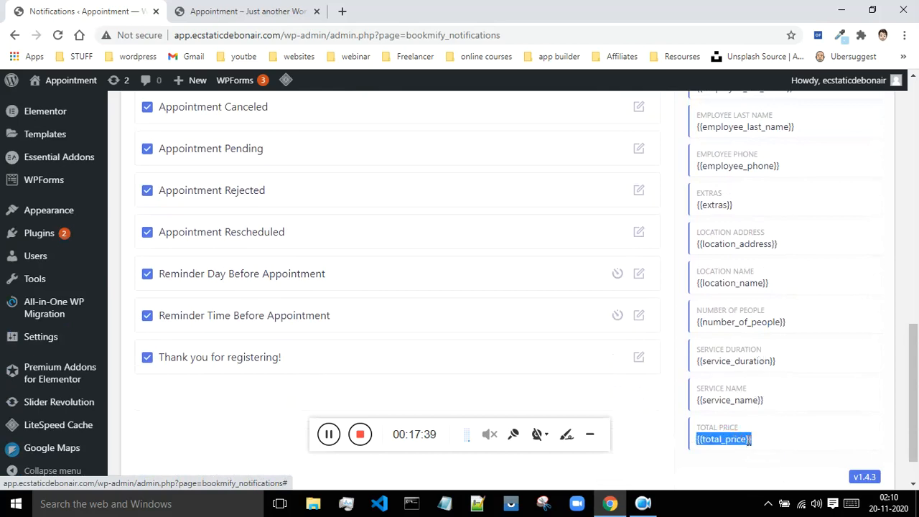
scroll(211, 202, "up", 5)
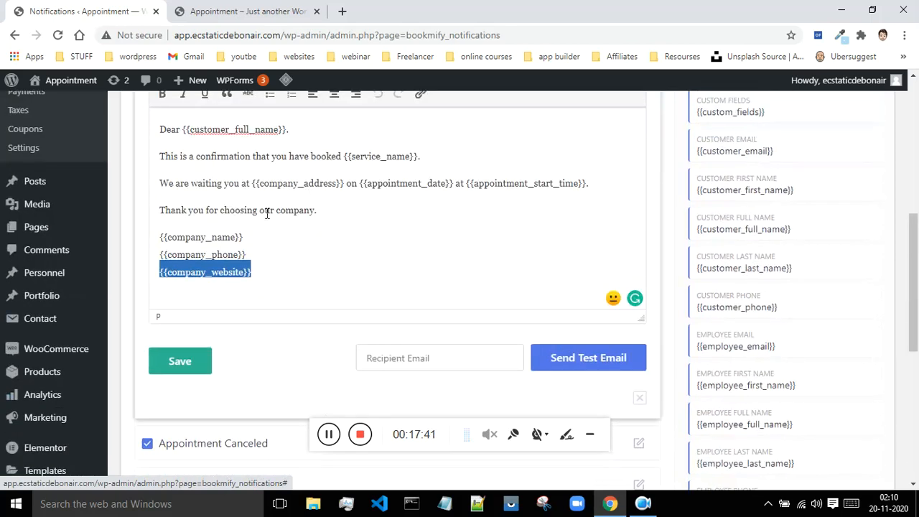
left_click(589, 183)
key("Return")
type("AND U HA")
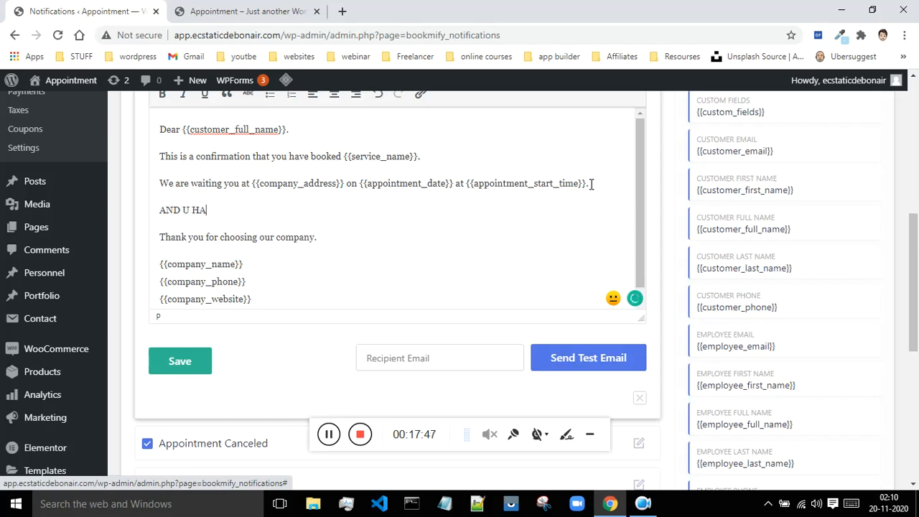
type("VE TO PLAY")
key("BackSpace")
key("BackSpace")
type("AY")
key("ctrl+v")
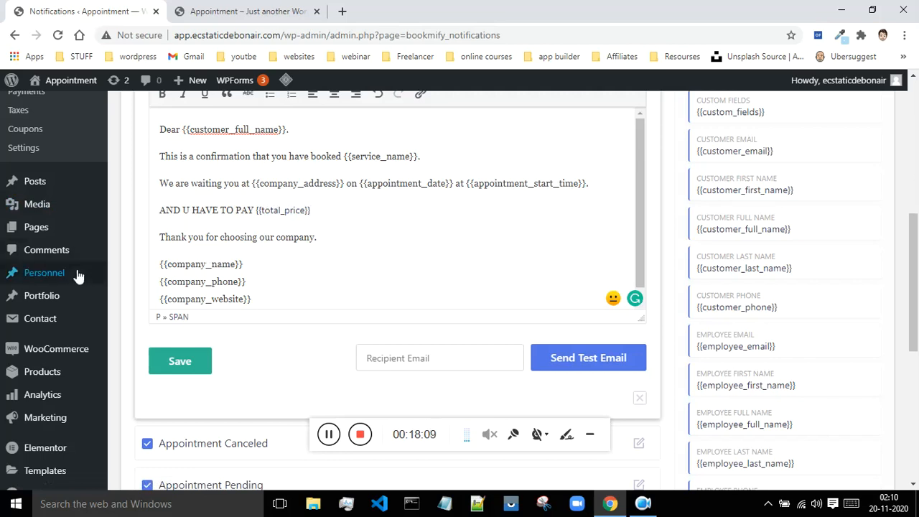
- Delete the added total price line from the Appointment Approved message
mouse_move(15, 282)
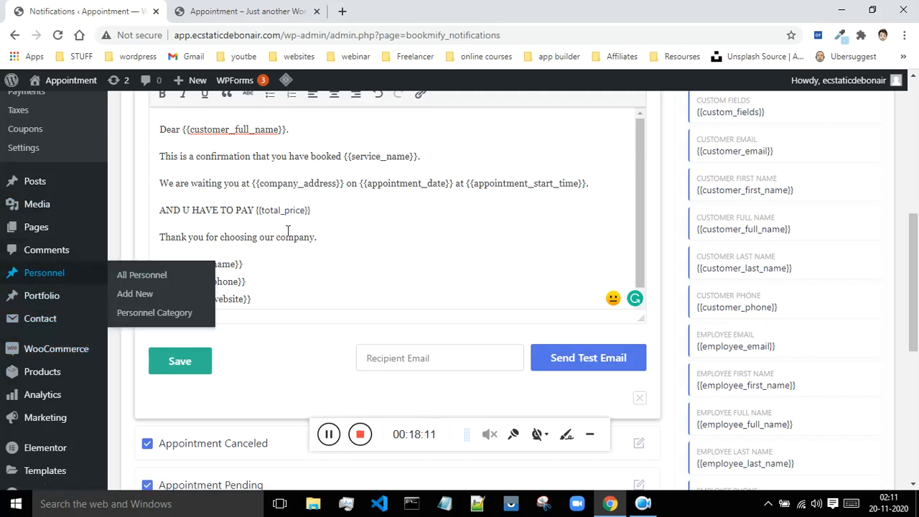
left_click_drag(313, 210, 148, 203)
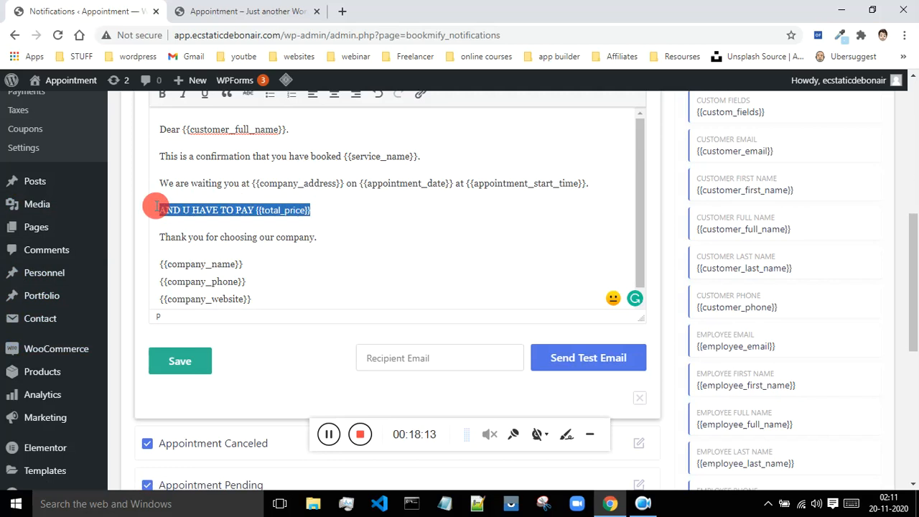
key("BackSpace")
key("BackSpace")
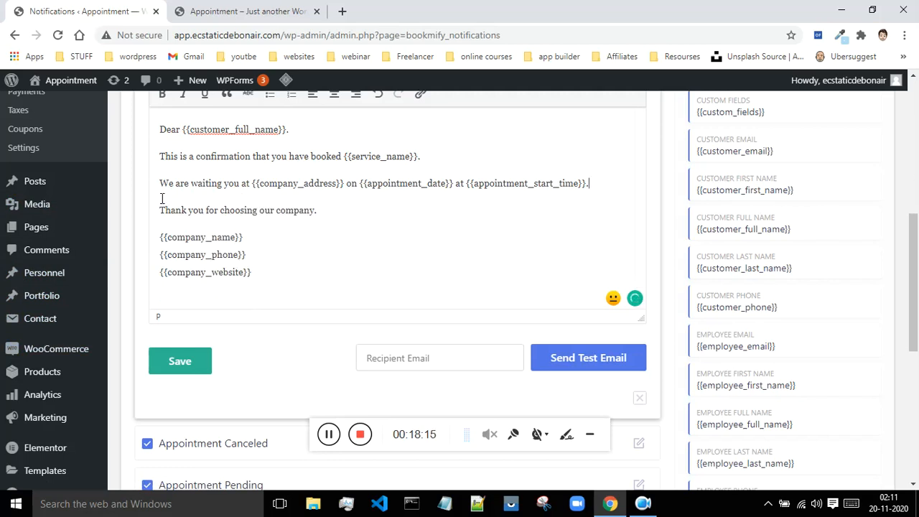
- Look through the shortcode list again beside the open Appointment Approved message
scroll(780, 225, "up", 4)
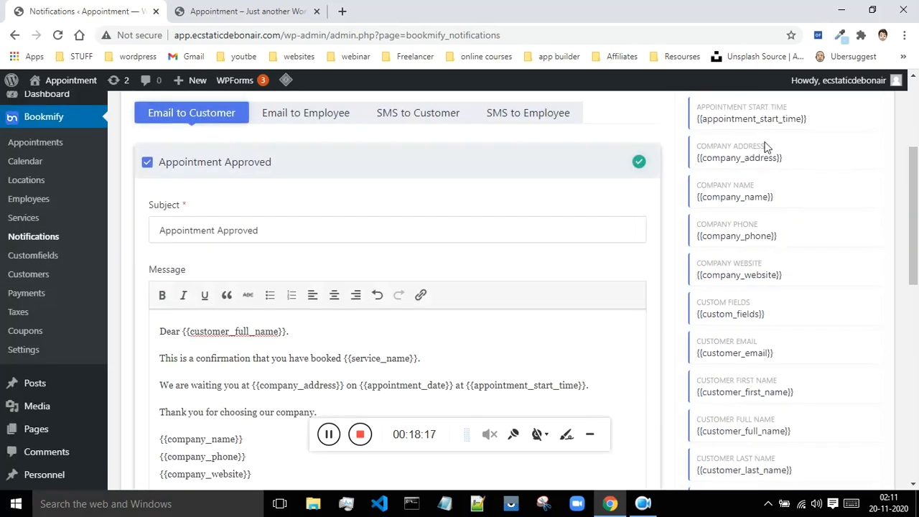
scroll(772, 165, "up", 2)
scroll(759, 230, "down", 4)
scroll(766, 156, "up", 4)
scroll(745, 236, "down", 10)
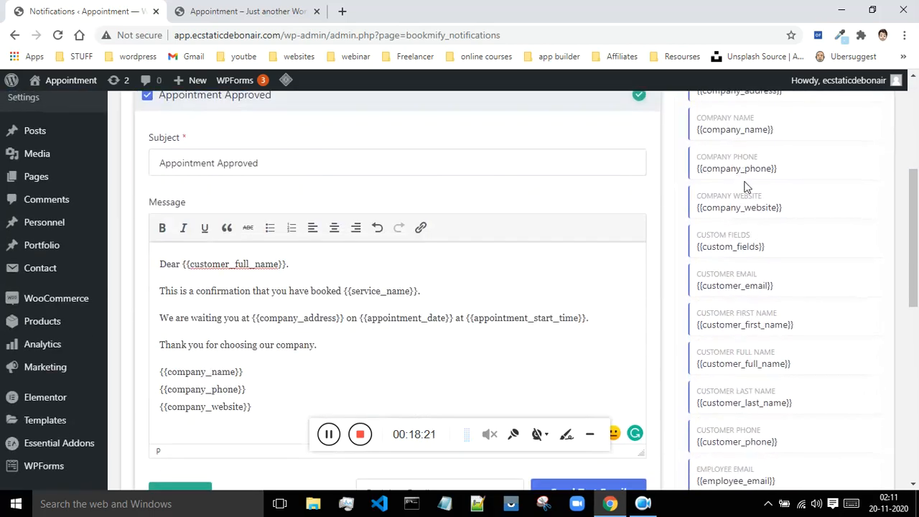
scroll(758, 204, "down", 3)
scroll(769, 293, "up", 3)
scroll(769, 294, "up", 2)
scroll(769, 292, "down", 1)
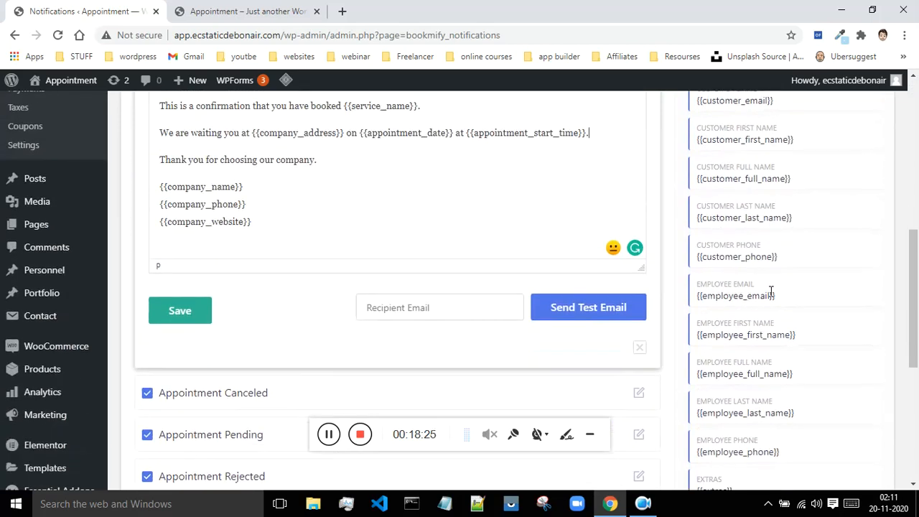
scroll(325, 241, "up", 2)
scroll(335, 240, "down", 1)
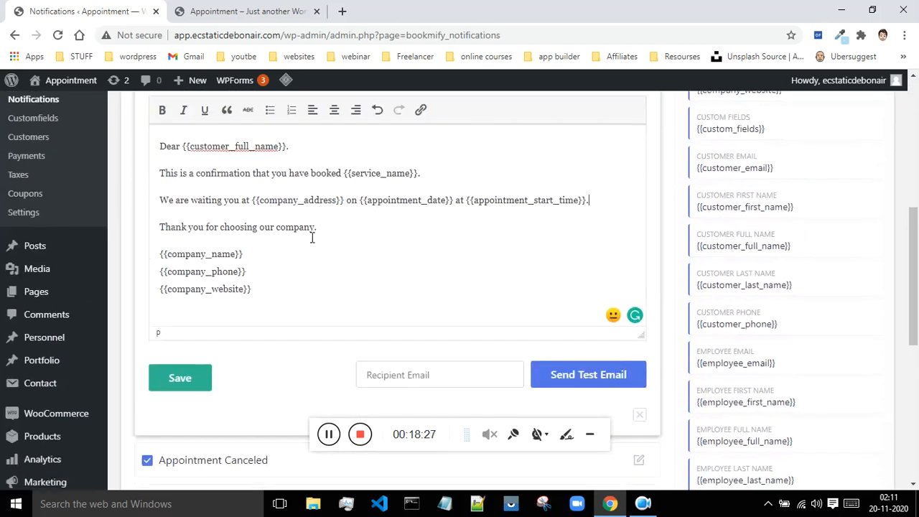
- Save the Appointment Approved customer email and close its editor
left_click(183, 380)
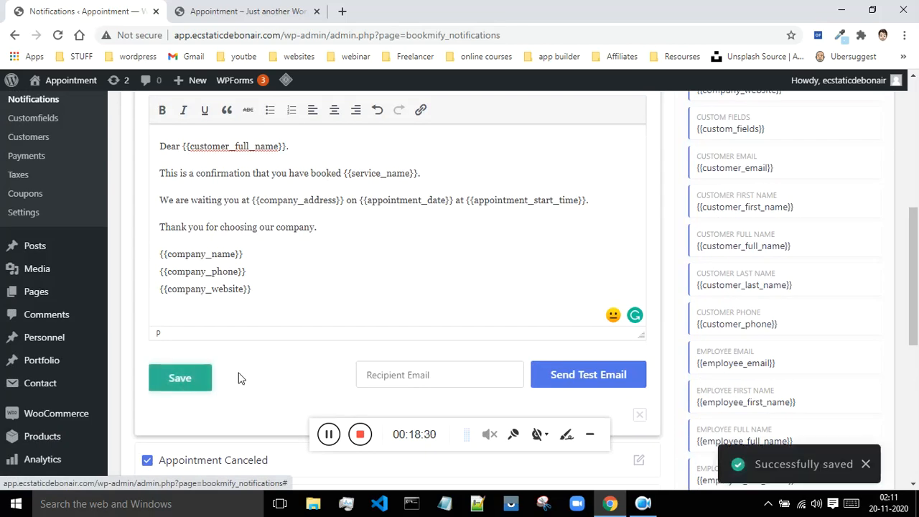
scroll(433, 335, "down", 2)
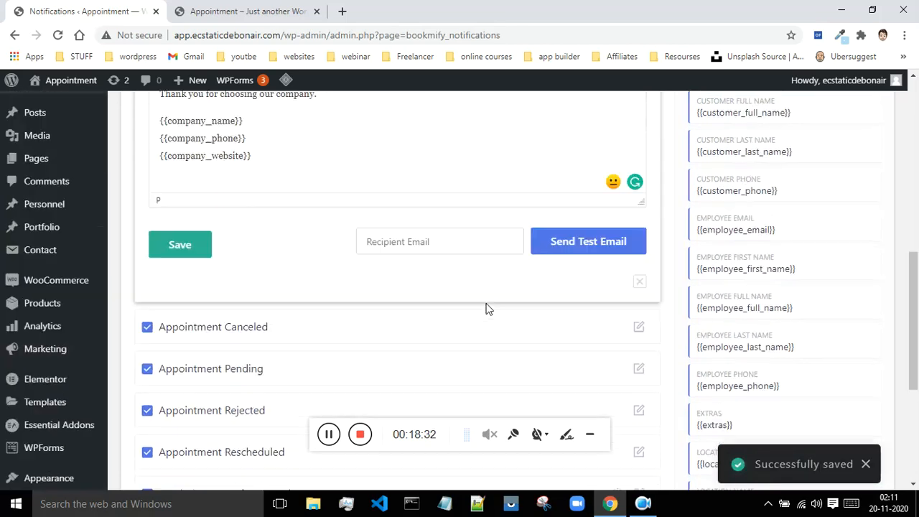
left_click(639, 281)
scroll(353, 248, "up", 1)
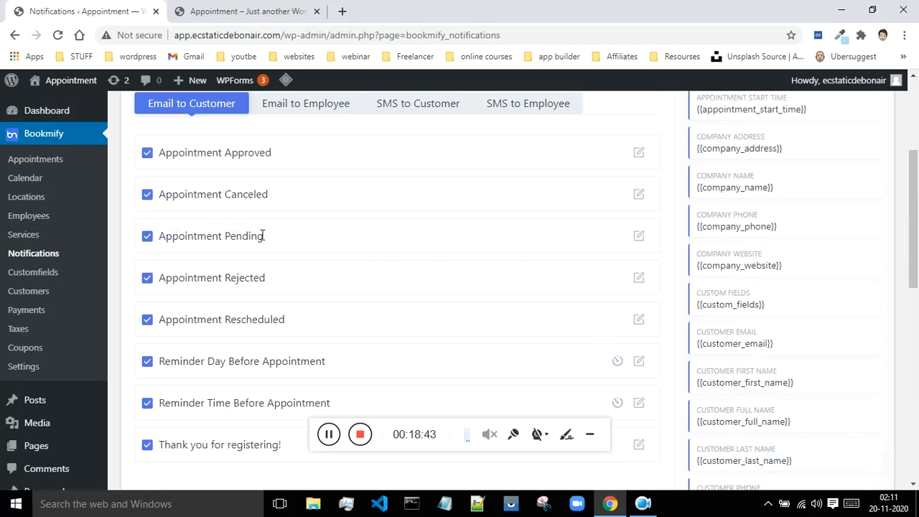
- Check the Appointment Canceled customer email and look over the other customer notifications
left_click_drag(152, 195, 269, 193)
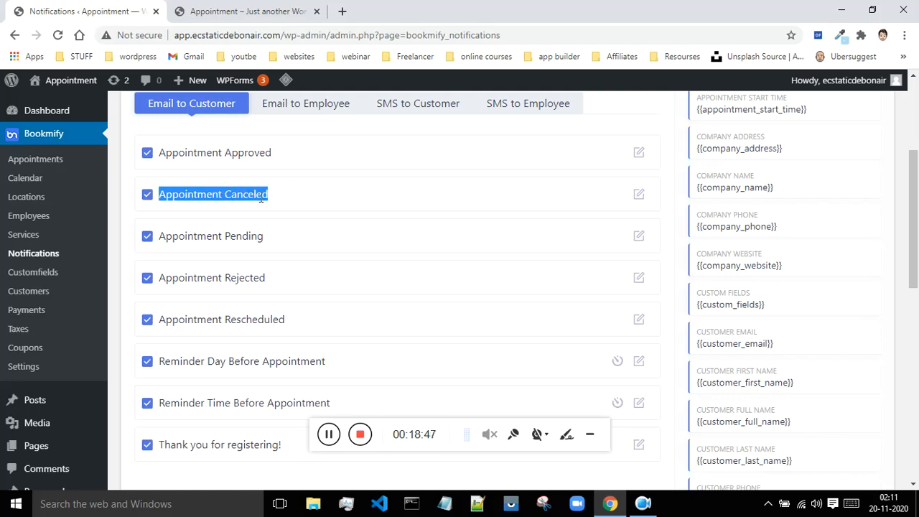
left_click(639, 194)
scroll(430, 196, "up", 1)
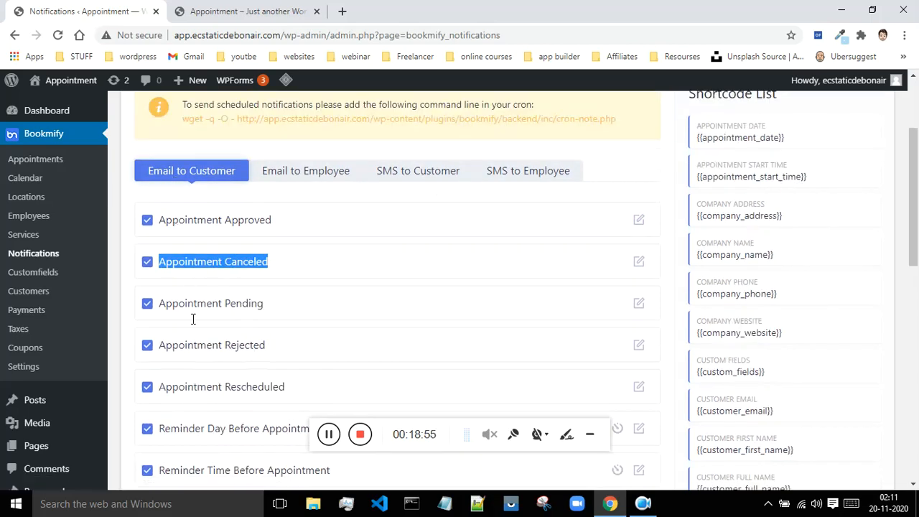
scroll(209, 345, "down", 2)
scroll(187, 255, "up", 3)
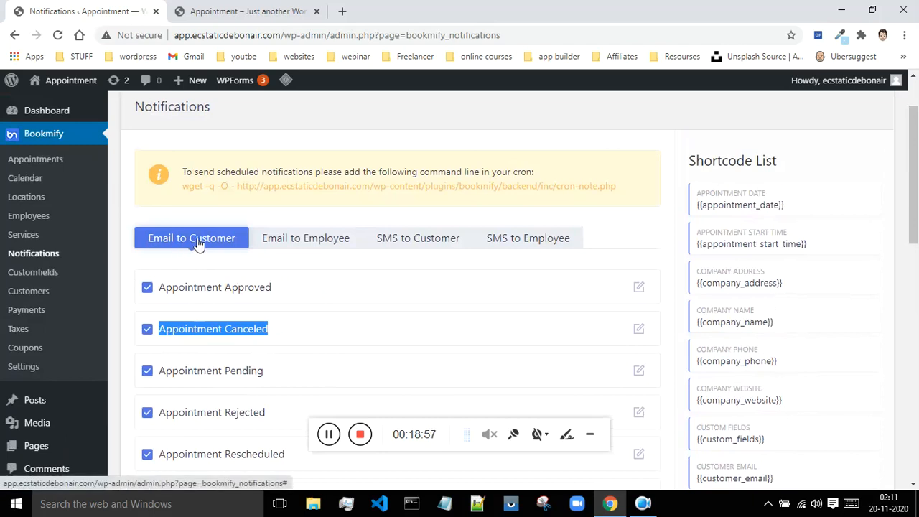
- Open the Appointment Approved email to the employee and review its subject and message
left_click(308, 243)
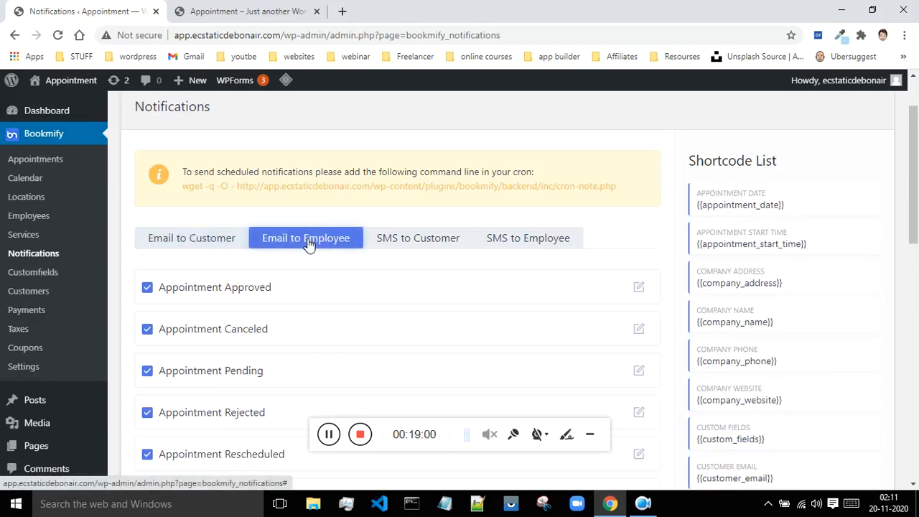
scroll(309, 243, "down", 1)
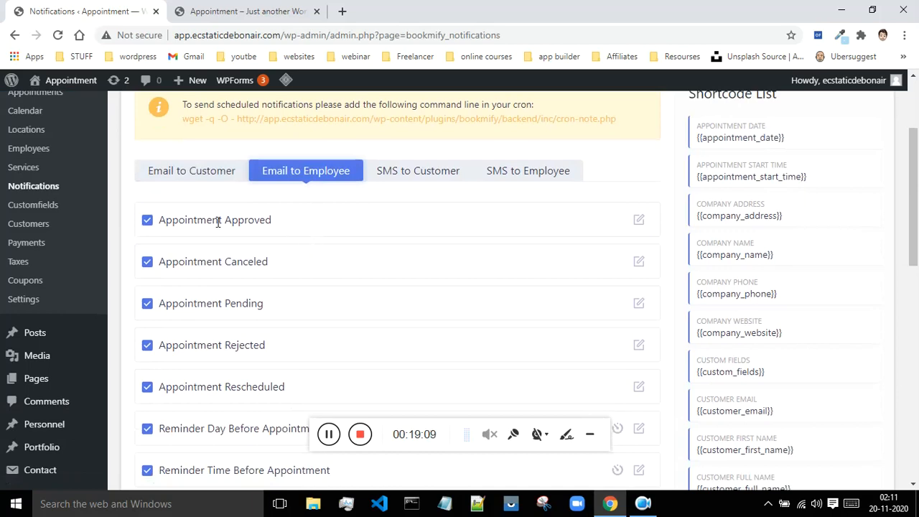
left_click_drag(160, 221, 282, 222)
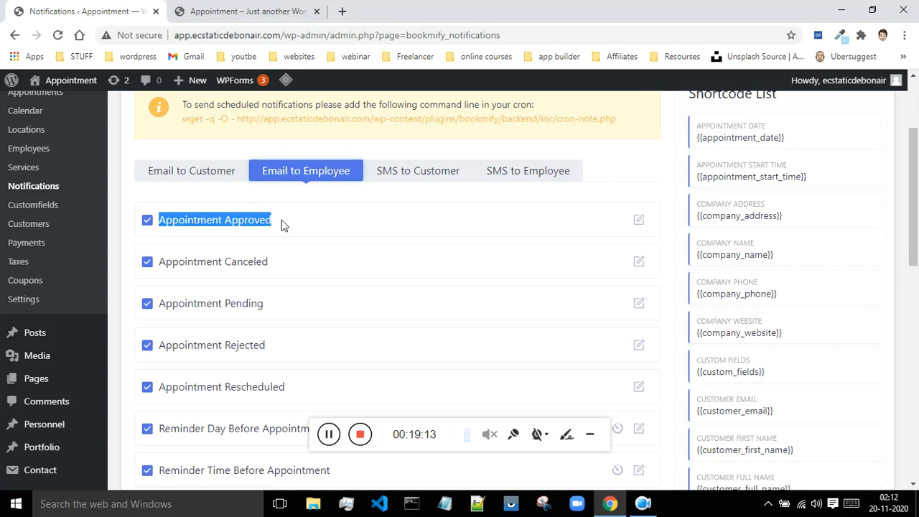
left_click(639, 219)
scroll(200, 289, "down", 2)
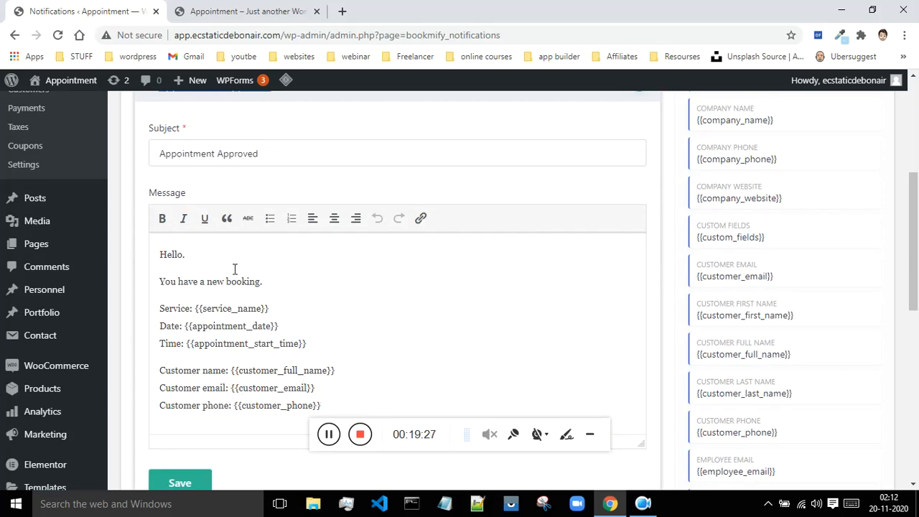
scroll(345, 287, "up", 1)
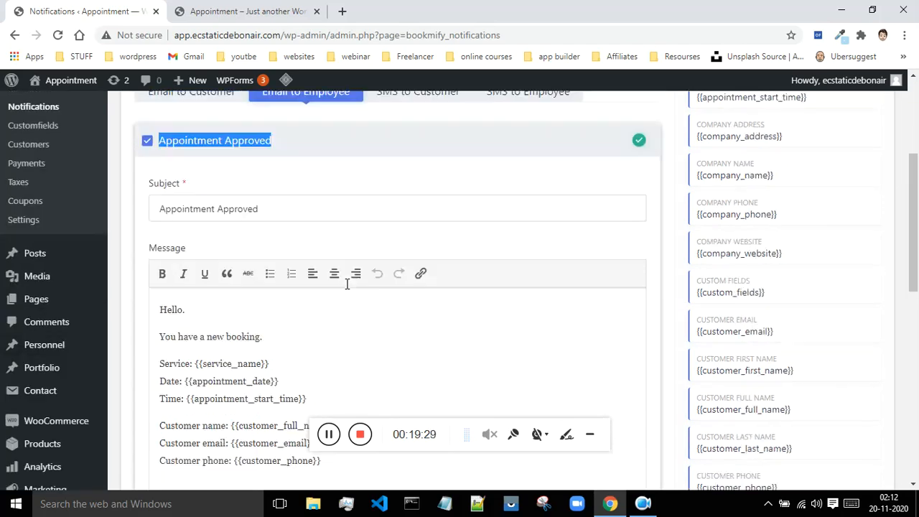
scroll(344, 291, "down", 2)
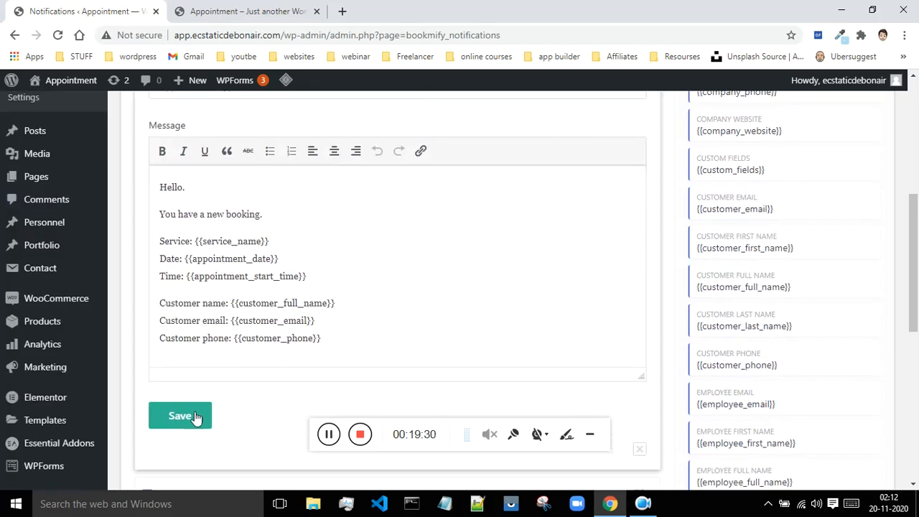
- Check the shortcode list against the employee's Appointment Approved message and save the email
scroll(779, 216, "down", 3)
scroll(779, 226, "down", 4)
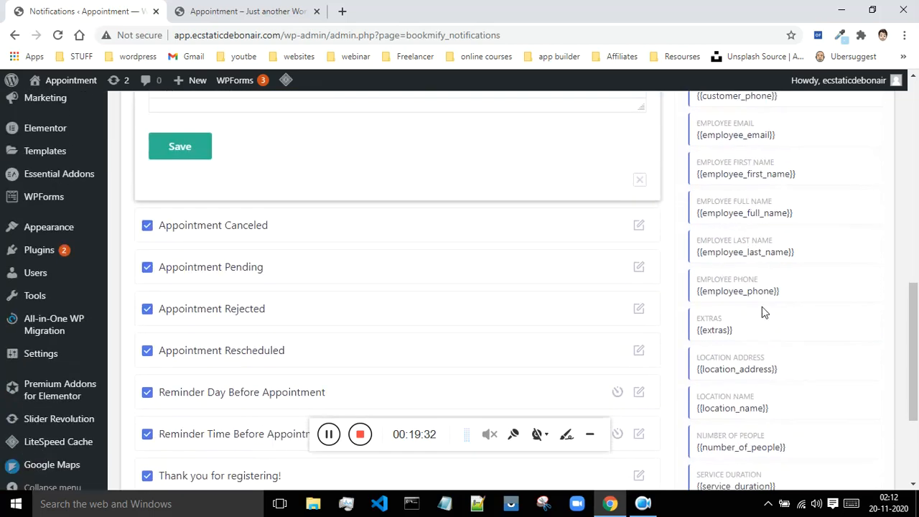
scroll(764, 312, "up", 8)
scroll(740, 280, "down", 4)
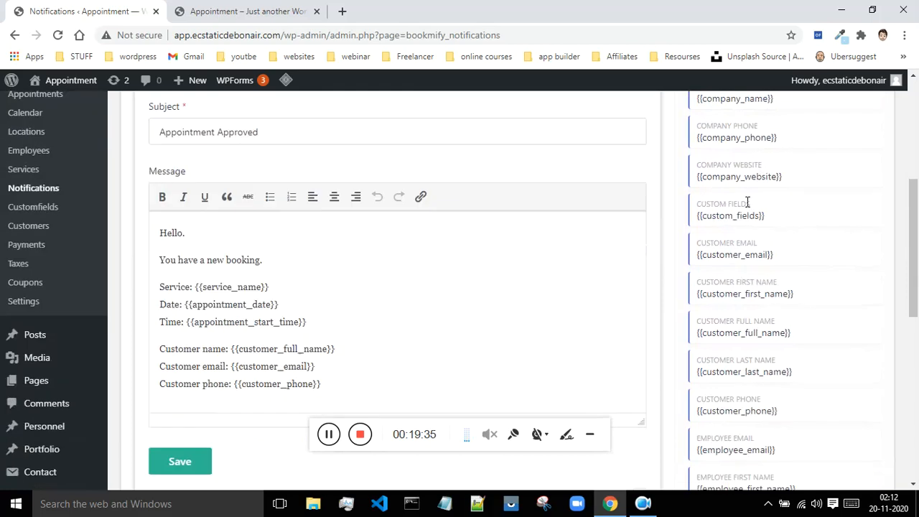
left_click(188, 250)
scroll(470, 248, "up", 3)
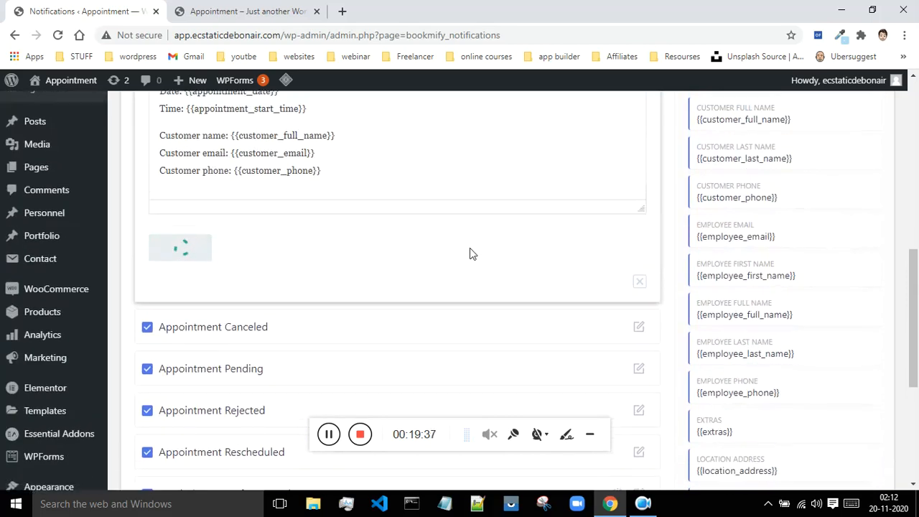
scroll(472, 248, "down", 2)
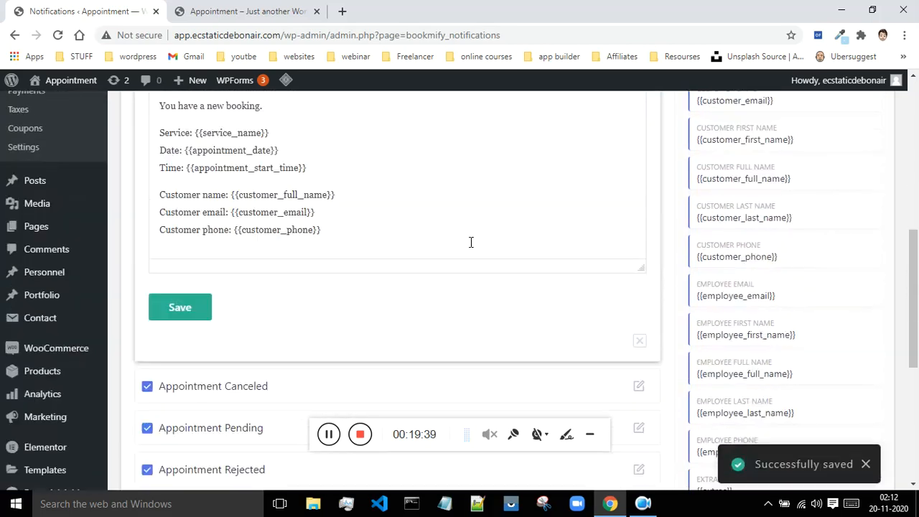
- Look over the remaining employee email notifications and the SMS notification lists for customers and employees
scroll(645, 344, "down", 6)
scroll(394, 247, "up", 1)
scroll(393, 250, "up", 1)
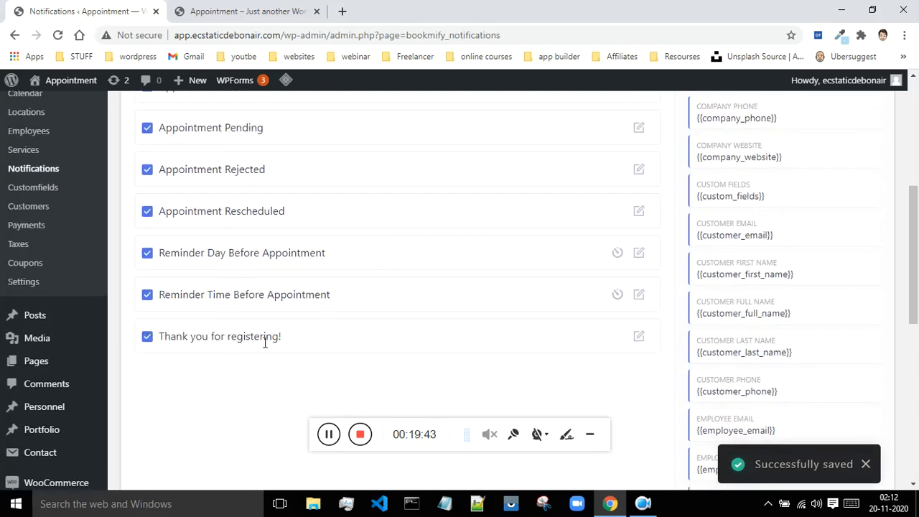
scroll(332, 331, "up", 3)
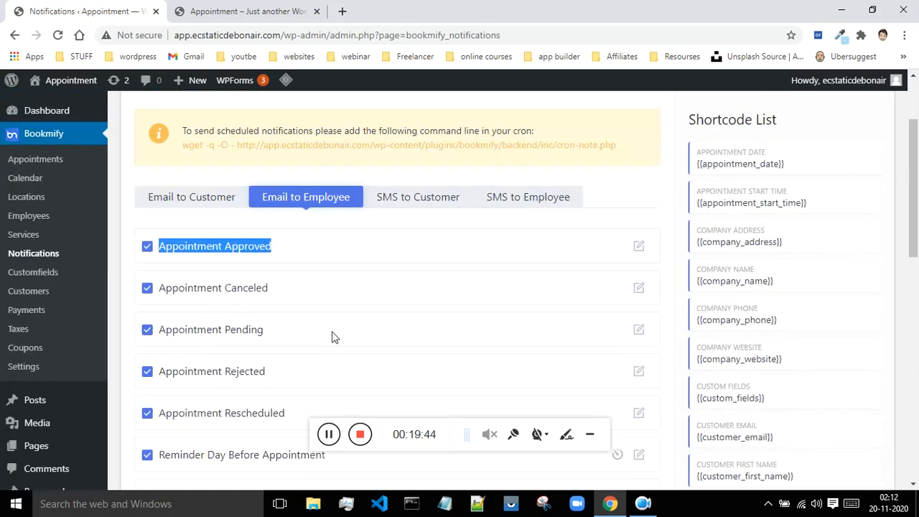
left_click(424, 207)
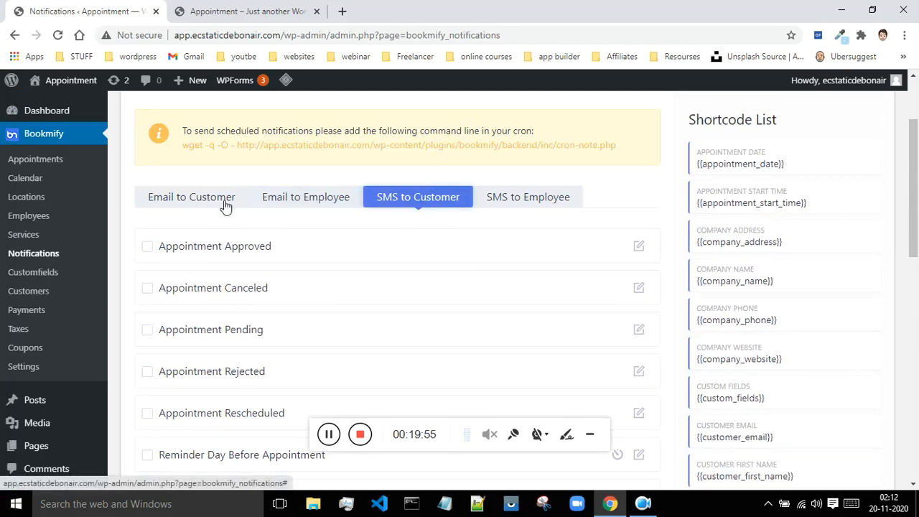
left_click(528, 205)
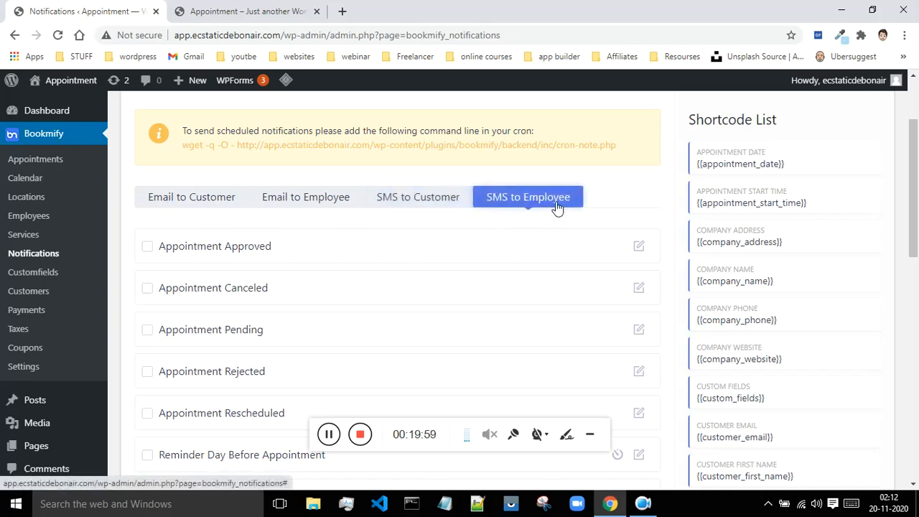